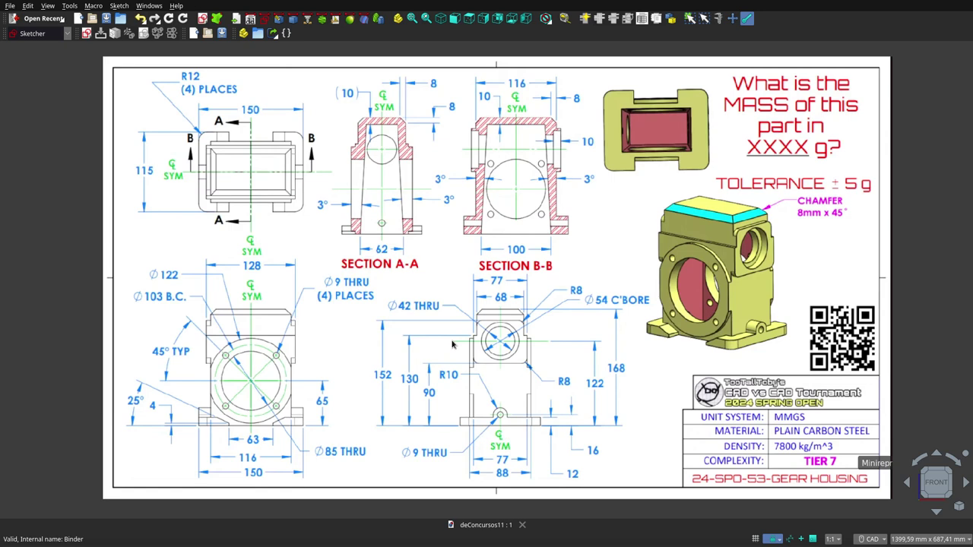
Toggle the Combo View with F4 so the Model tree docks on the left.
key("F4")
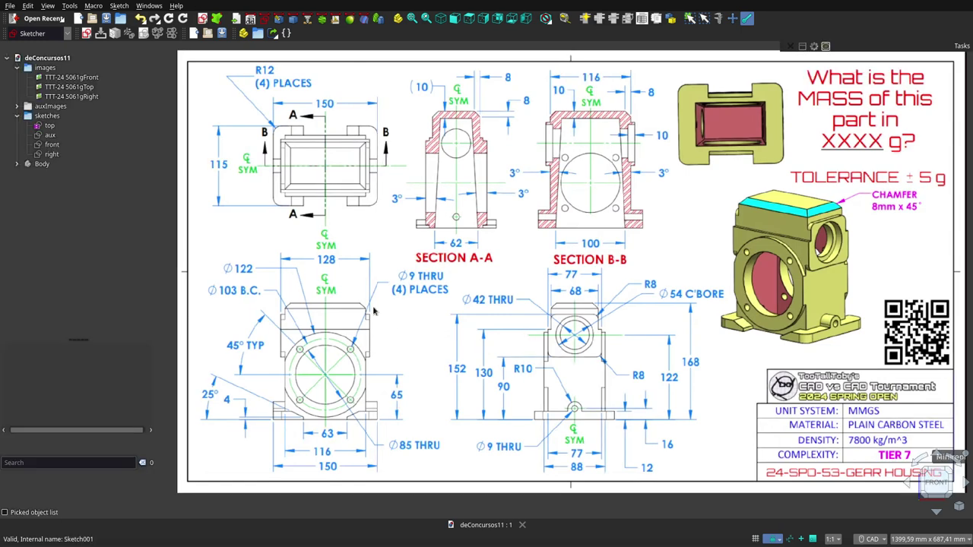
Compare the top sketch's lines with the drawing's top view, viewed from above.
left_click(53, 127)
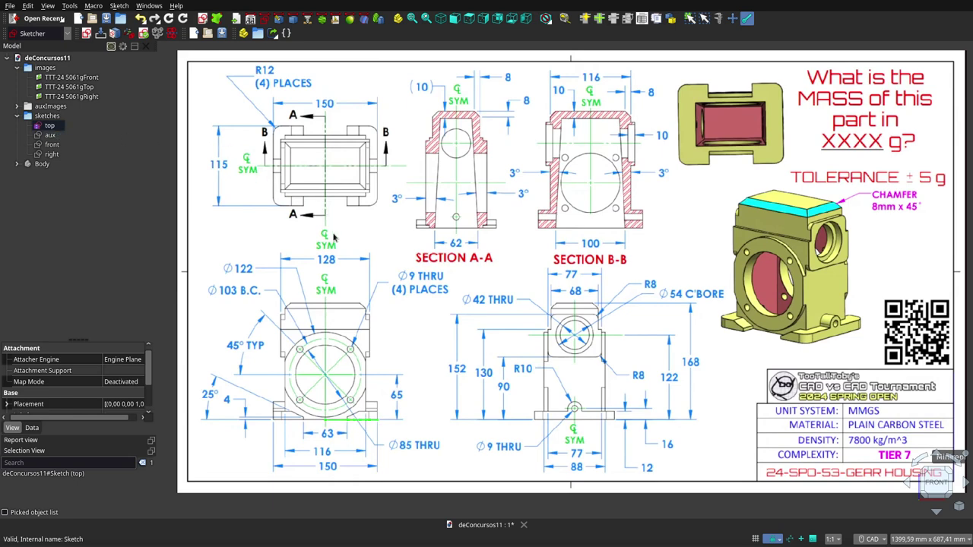
left_click(469, 18)
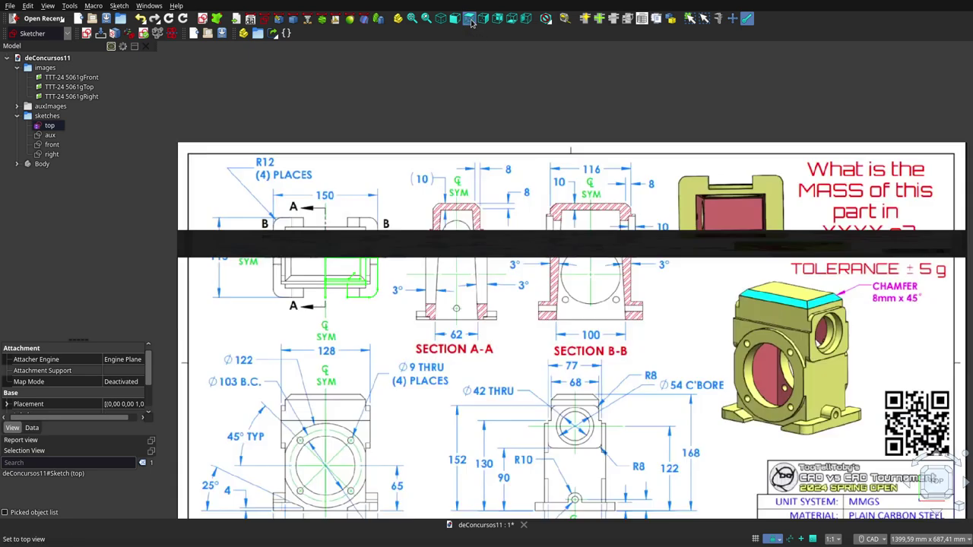
scroll(349, 277, "up", 4)
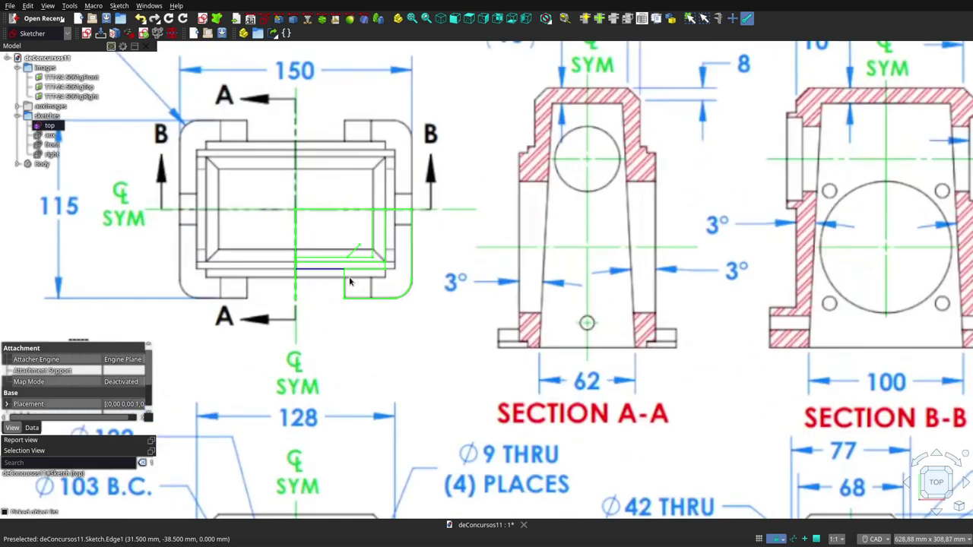
left_click(53, 130)
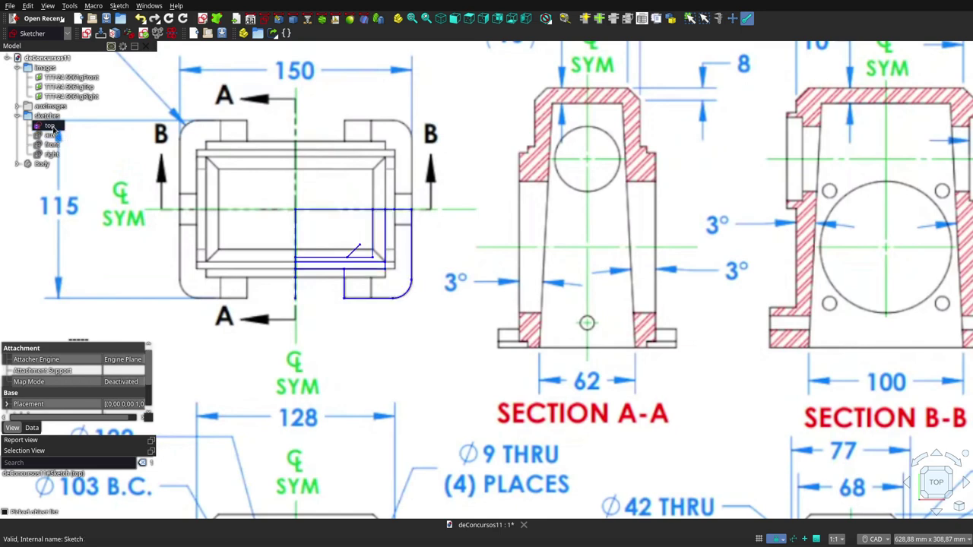
left_click(52, 126)
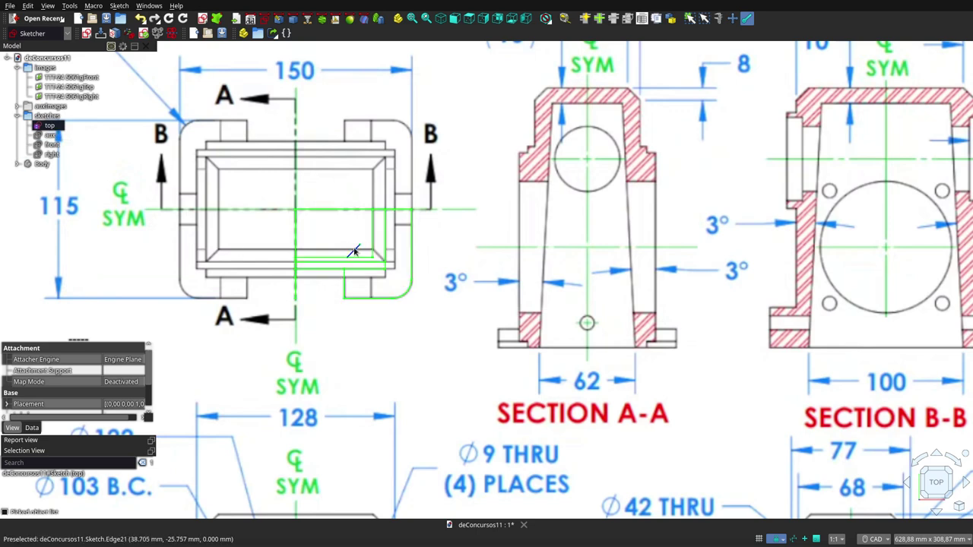
scroll(361, 243, "down", 2)
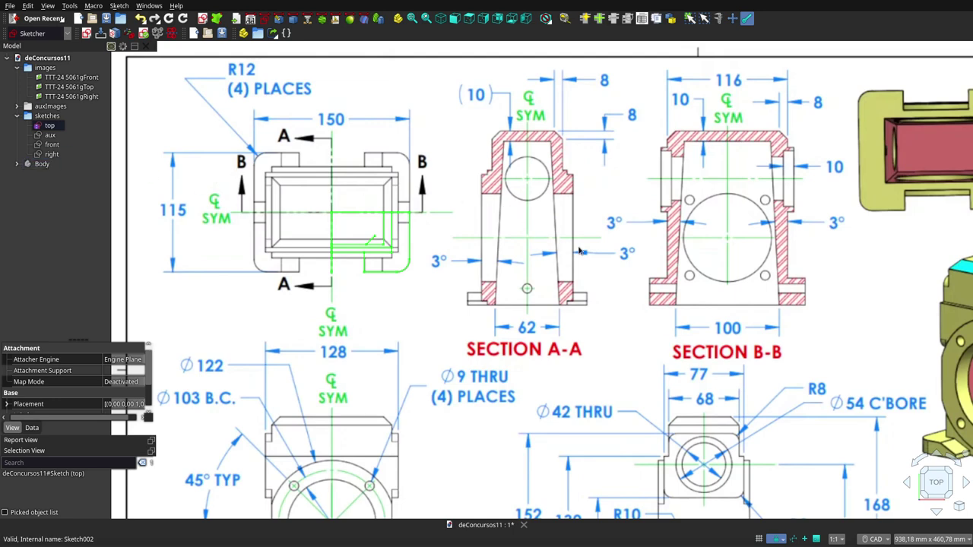
Compare the front sketch in Front view, then the right sketch in Right view, against the drawing.
left_click(53, 145)
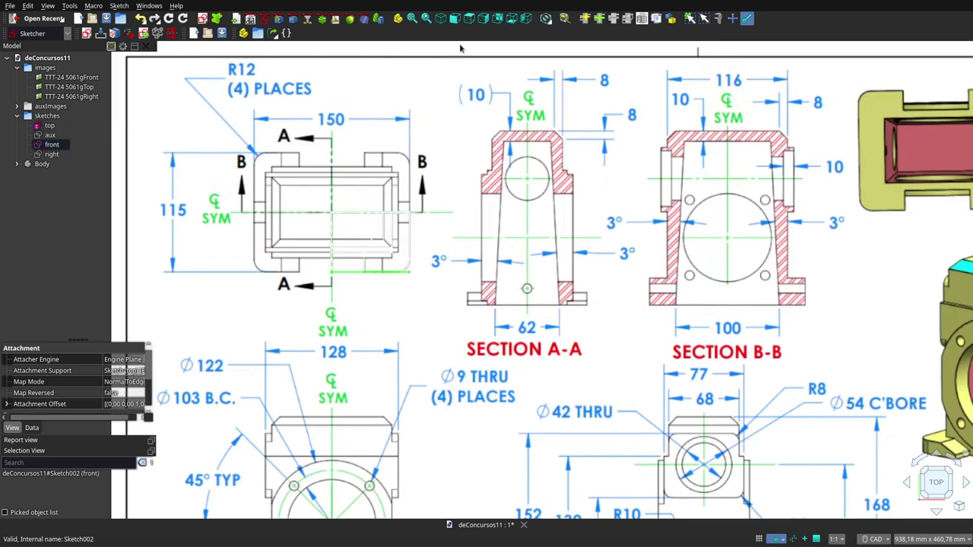
left_click(455, 18)
scroll(384, 285, "down", 5)
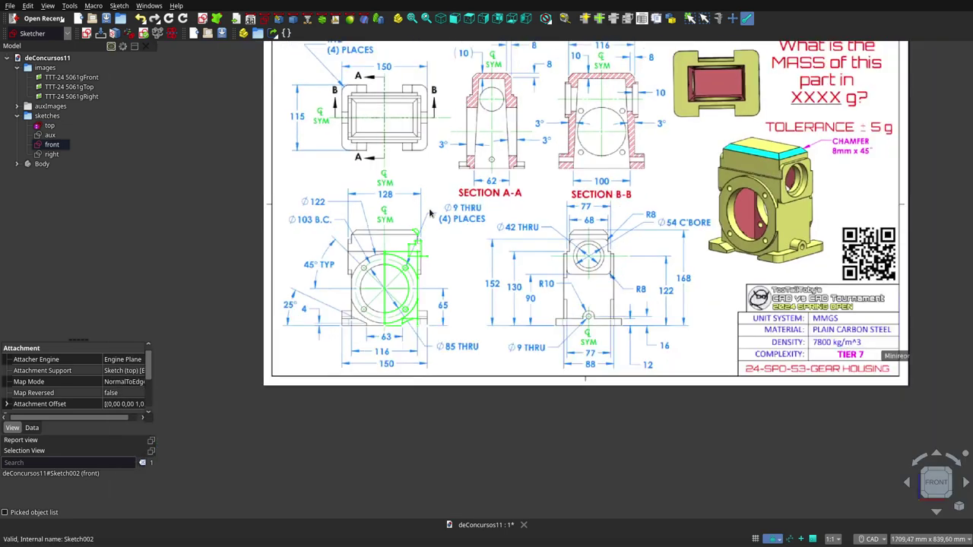
scroll(384, 285, "up", 5)
left_click(52, 146, "ctrl")
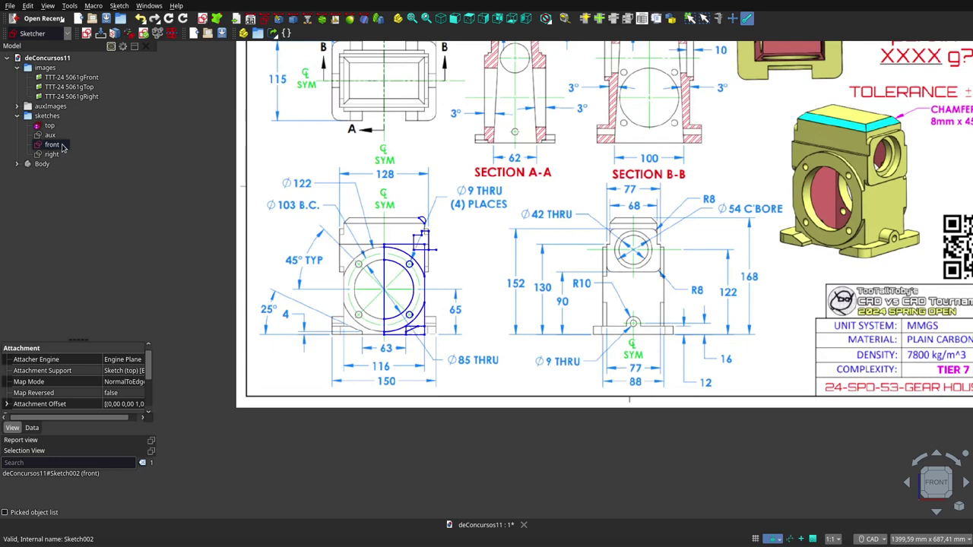
left_click(53, 144)
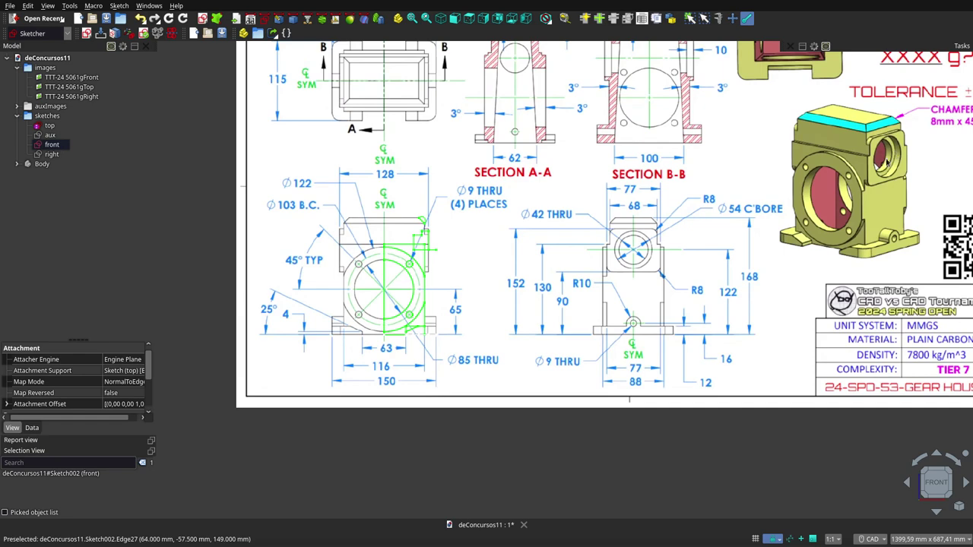
left_click(54, 154)
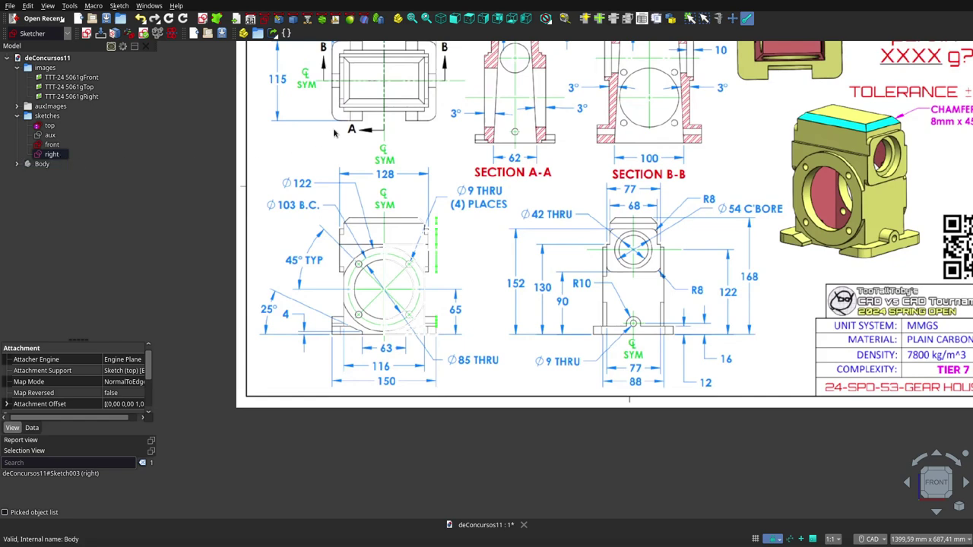
left_click(484, 18)
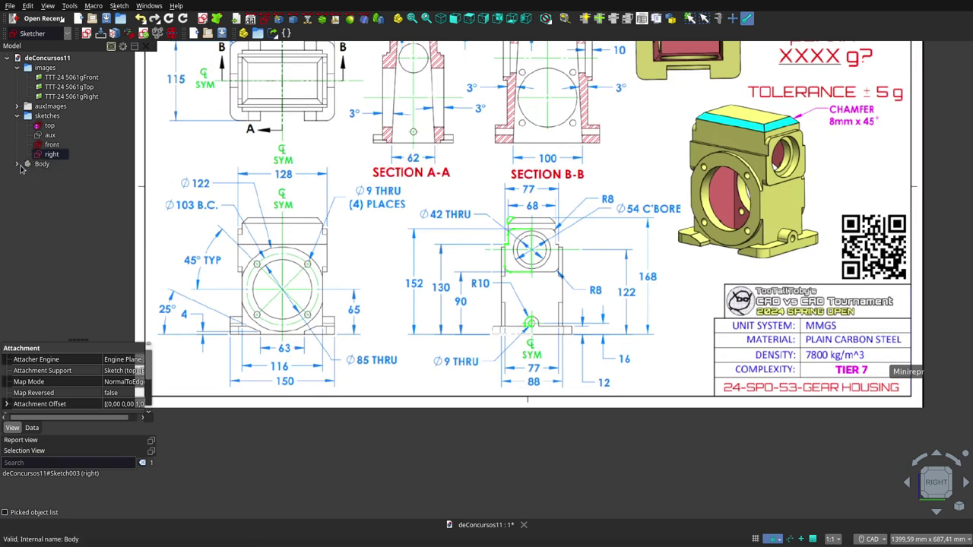
Show the Body's Binder and Binder001 shapes and orbit around the sketches.
left_click(88, 162)
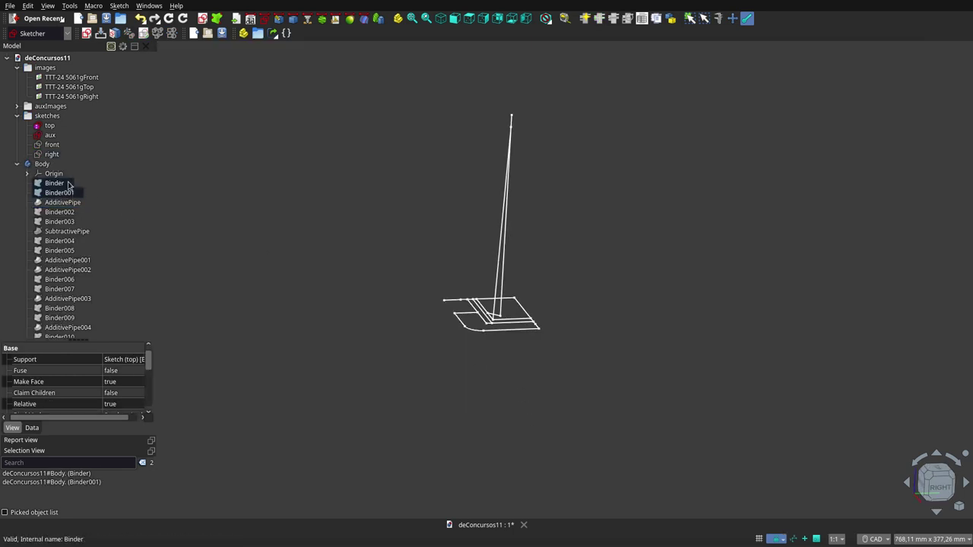
key("space")
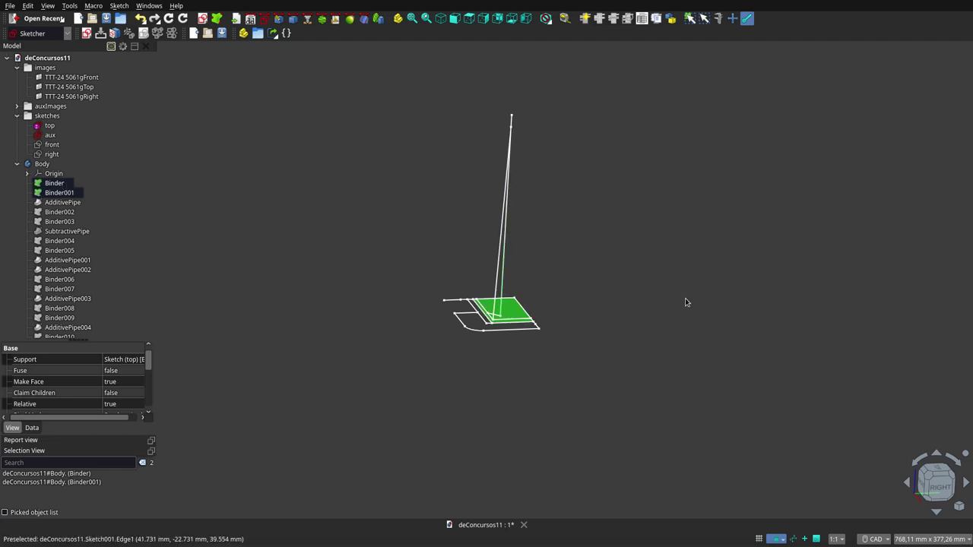
left_click(686, 300)
scroll(526, 297, "up", 4)
scroll(517, 304, "down", 2)
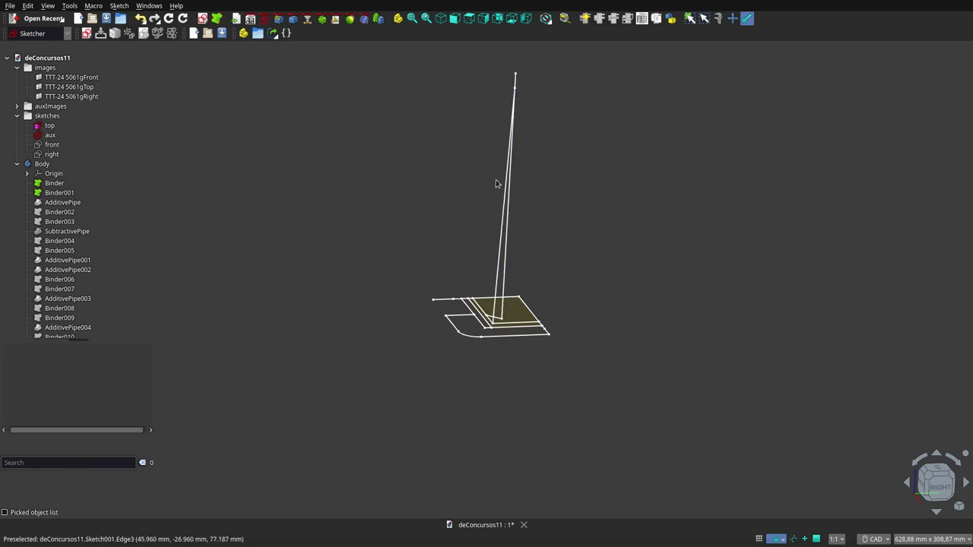
mouse_move(561, 247)
middle_mouse_down()
mouse_move(593, 256)
mouse_move(564, 215)
middle_mouse_up()
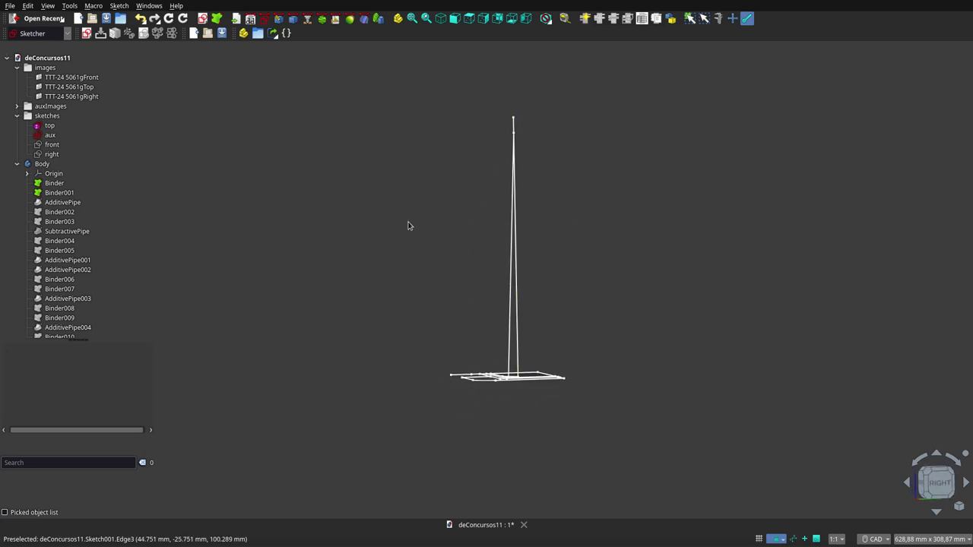
Hide the binders and show the AdditivePipe column in an angled 3D view.
left_click(61, 193)
left_click(54, 183, "ctrl")
left_click(63, 202, "ctrl")
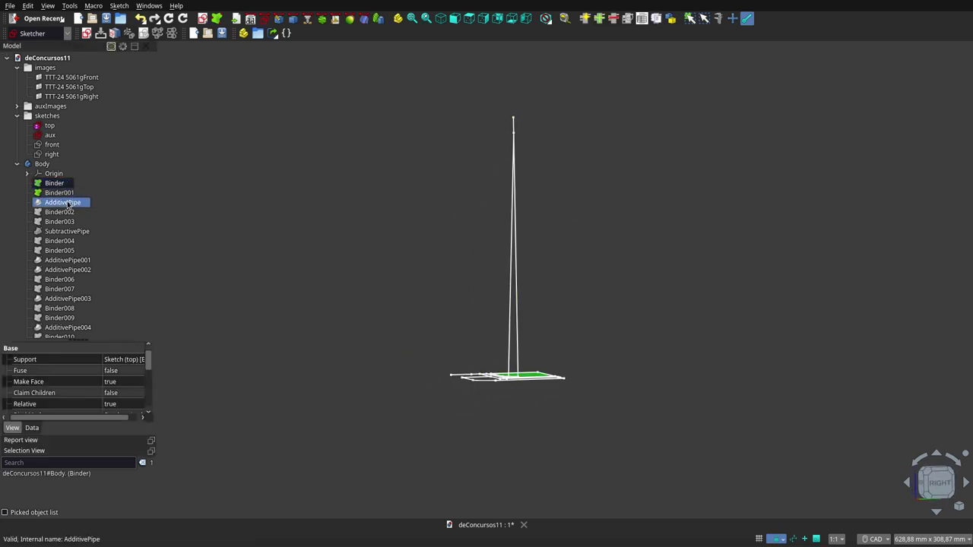
key("space")
left_click(418, 286)
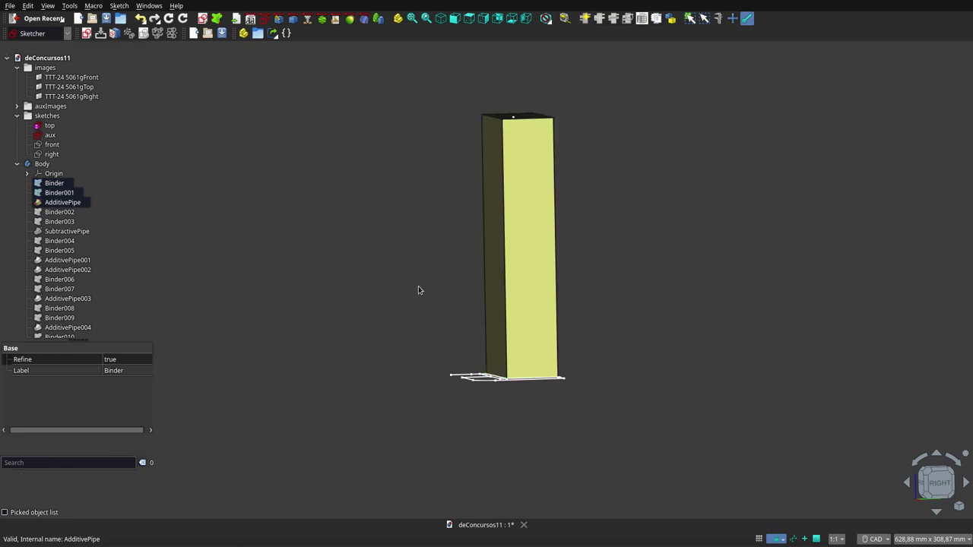
mouse_move(433, 295)
middle_mouse_down()
mouse_move(561, 316)
mouse_move(450, 260)
mouse_move(474, 294)
mouse_move(505, 310)
mouse_move(489, 317)
middle_mouse_up()
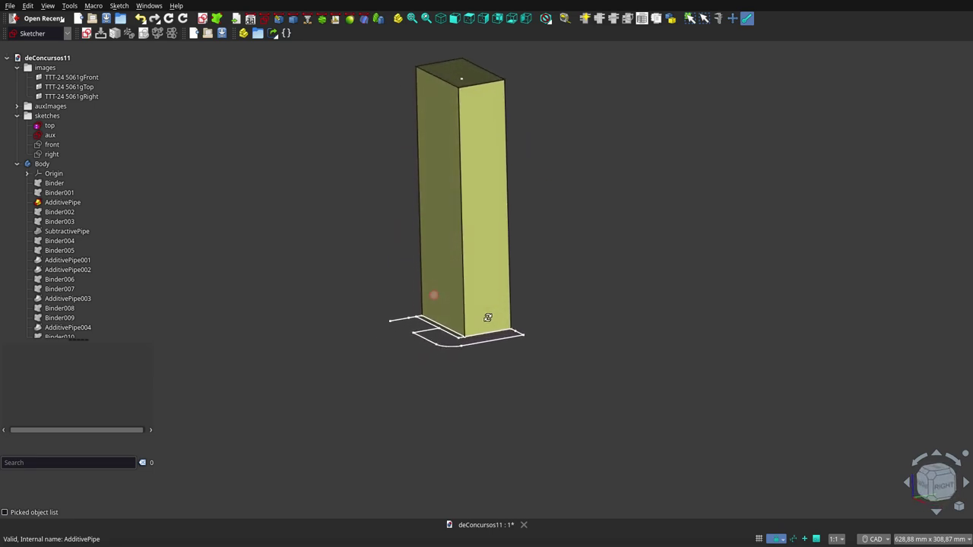
scroll(471, 346, "down", 2)
scroll(471, 349, "down", 1)
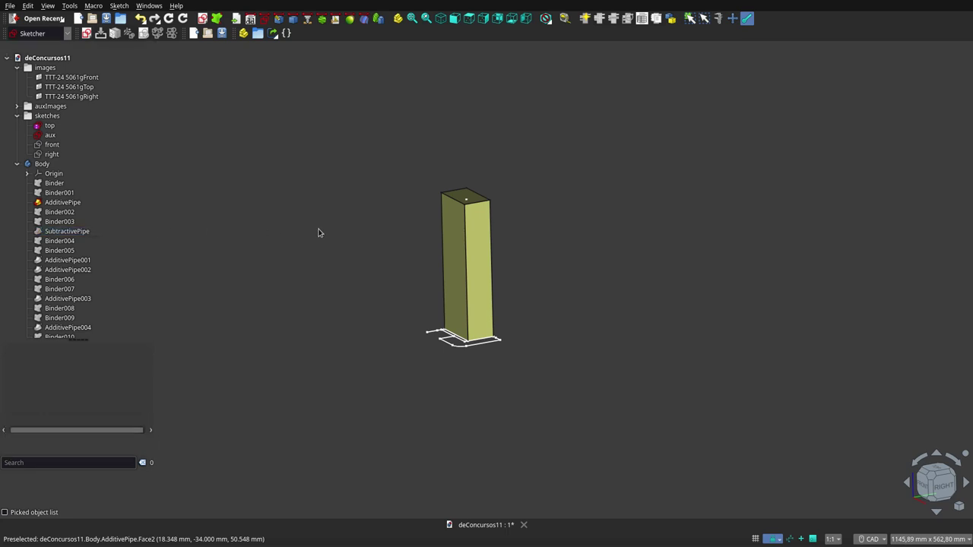
Briefly show the front reference image behind the column, then hide it again.
left_click(41, 79)
key("space")
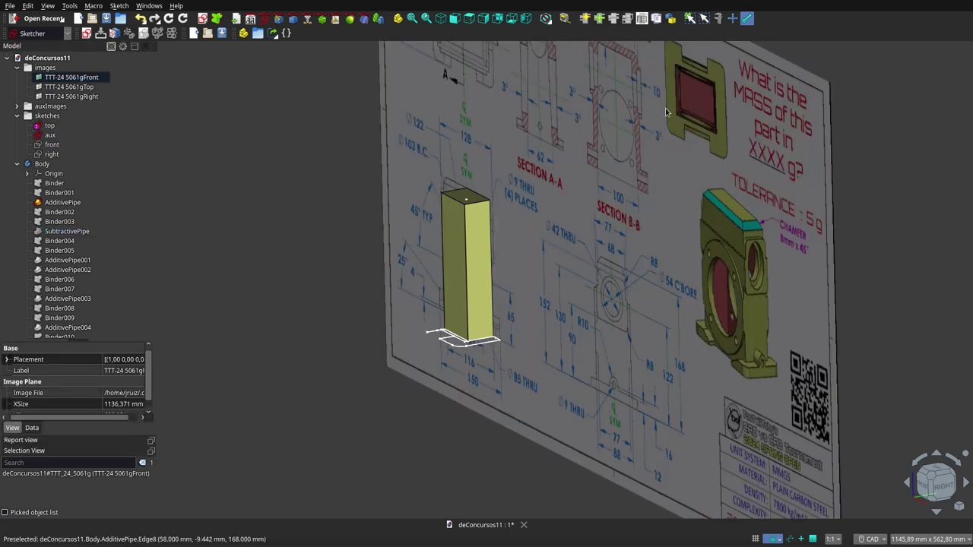
key("space")
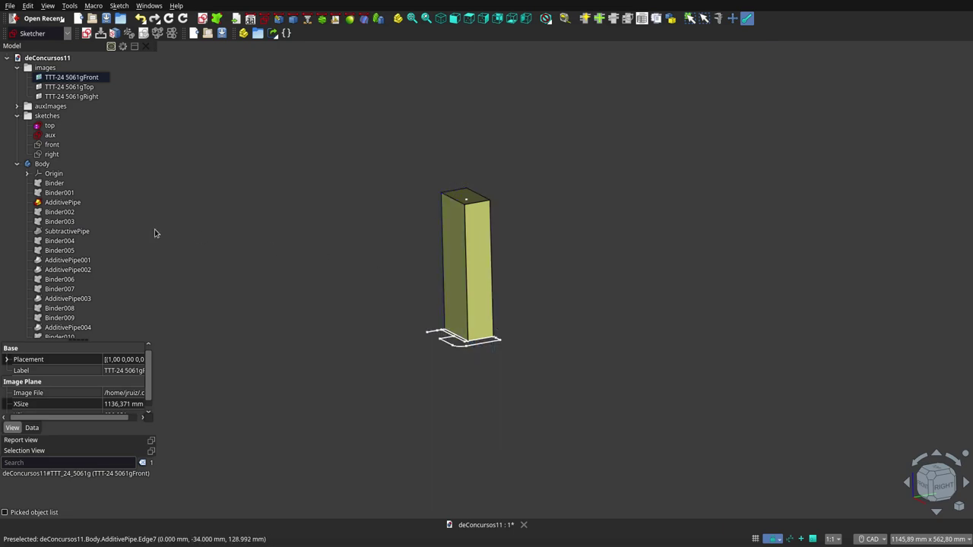
Hide the AdditivePipe solid and tilt the view to inspect the base sketch.
left_click(74, 204)
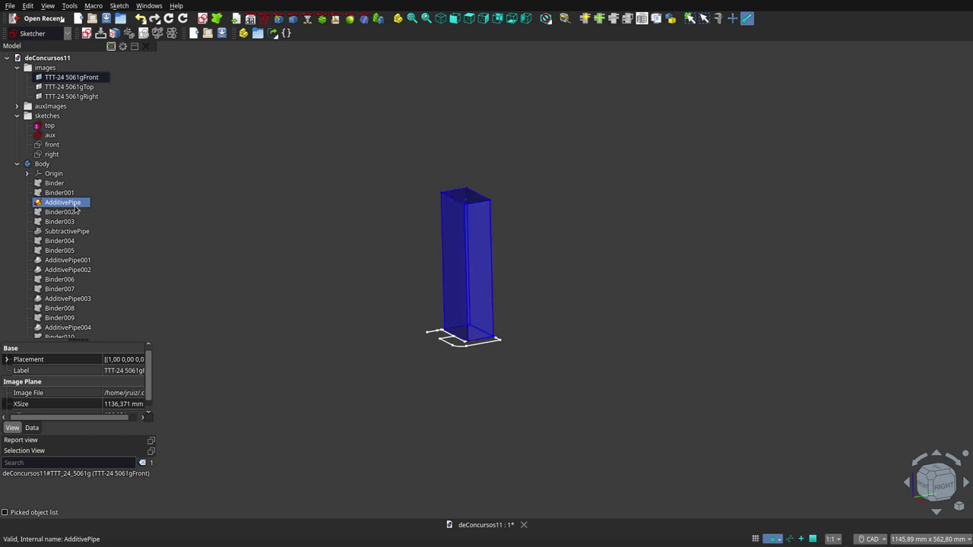
left_click(62, 203)
key("space")
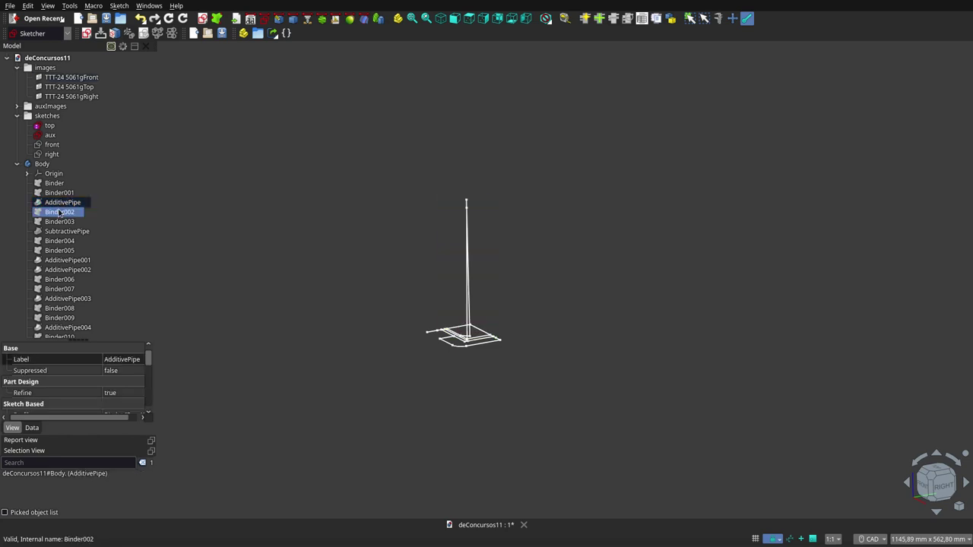
mouse_move(459, 365)
middle_mouse_down()
mouse_move(467, 393)
mouse_move(462, 358)
middle_mouse_up()
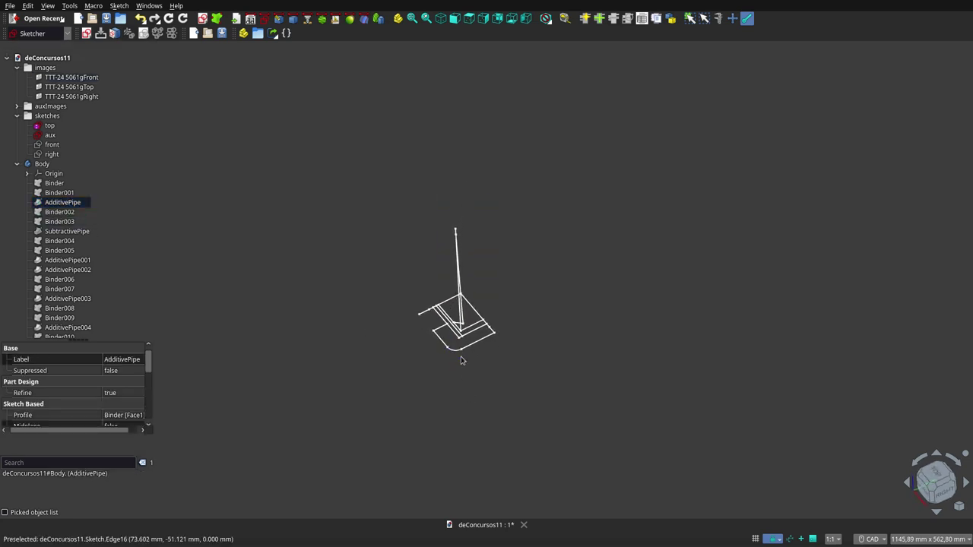
scroll(460, 335, "up", 5)
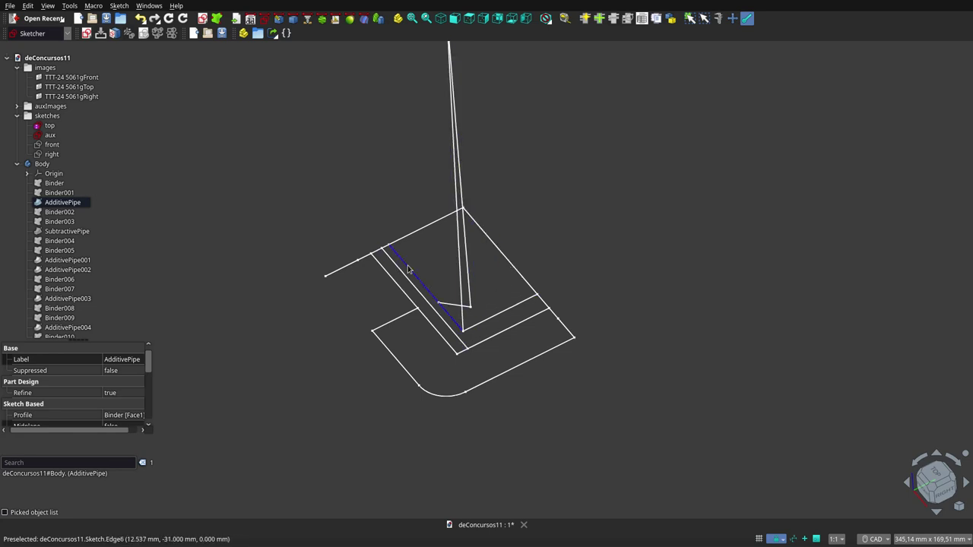
mouse_move(520, 339)
middle_mouse_down()
mouse_move(671, 251)
mouse_move(702, 271)
mouse_move(677, 259)
middle_mouse_up()
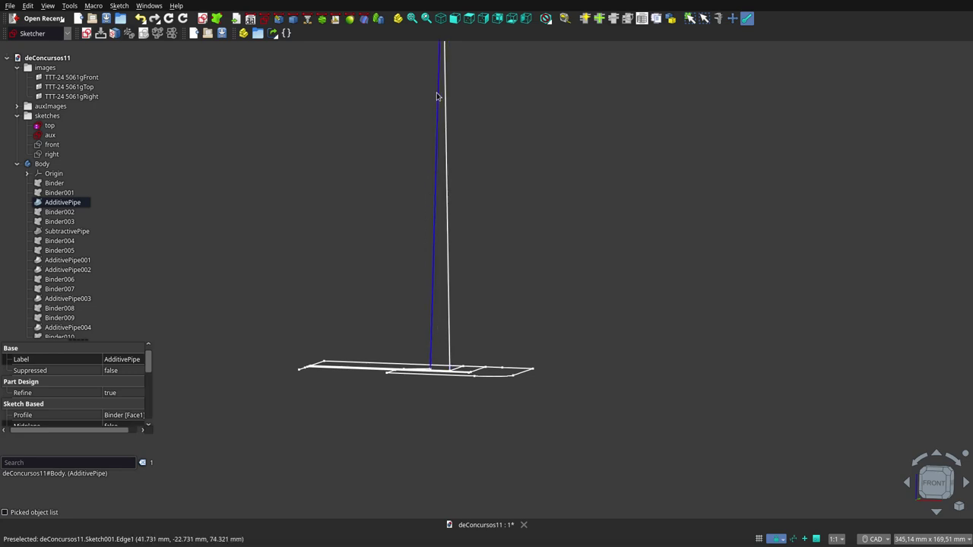
scroll(443, 272, "down", 1)
scroll(443, 240, "down", 1)
scroll(443, 241, "down", 1)
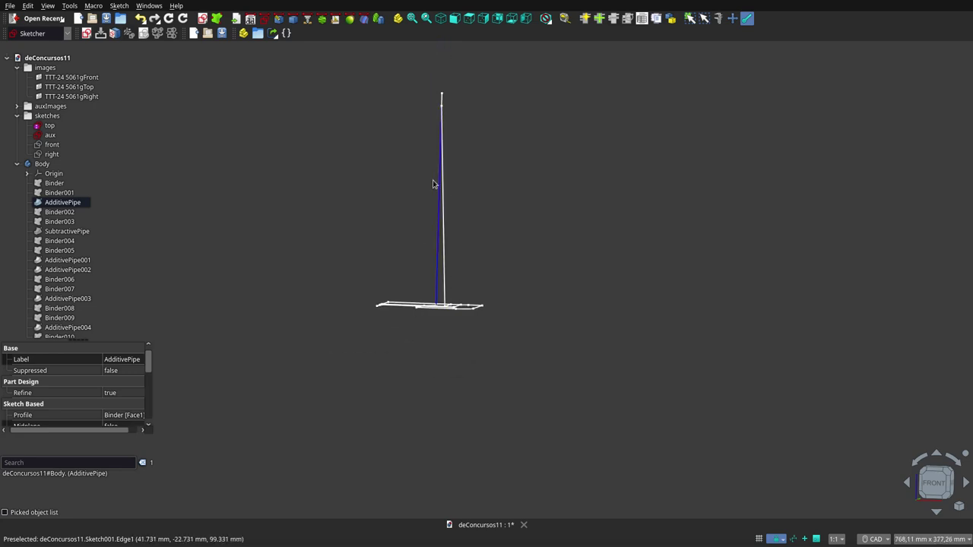
Show Binder002 and Binder003, orbiting so the mast stands upright.
left_click(62, 213)
key("space")
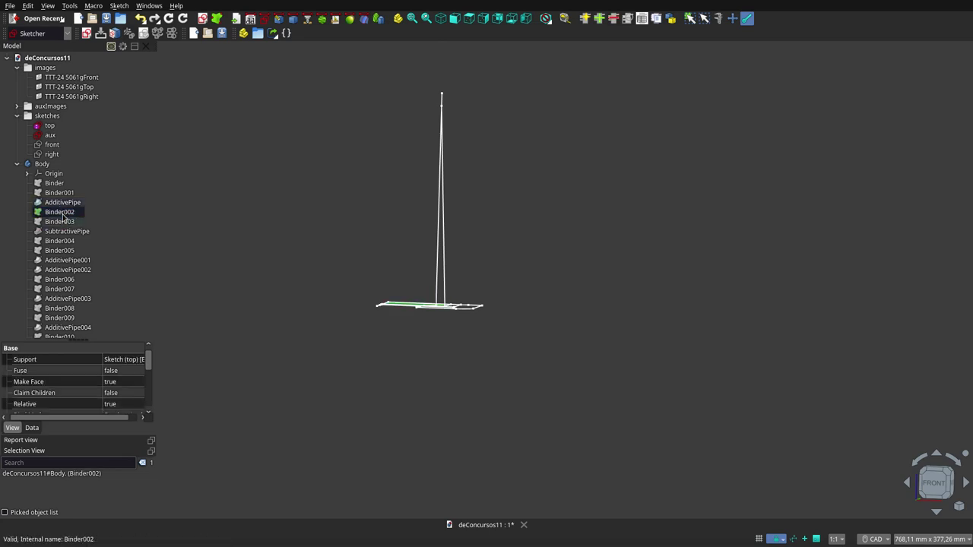
mouse_move(350, 311)
middle_mouse_down()
mouse_move(352, 352)
mouse_move(362, 362)
middle_mouse_up()
left_click(61, 222)
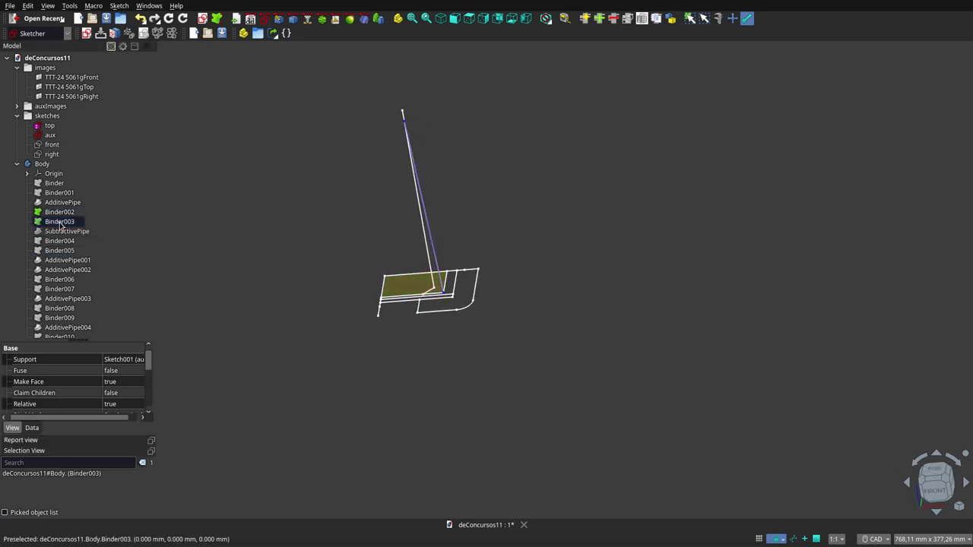
key("space")
middle_click_drag(404, 326, 407, 325)
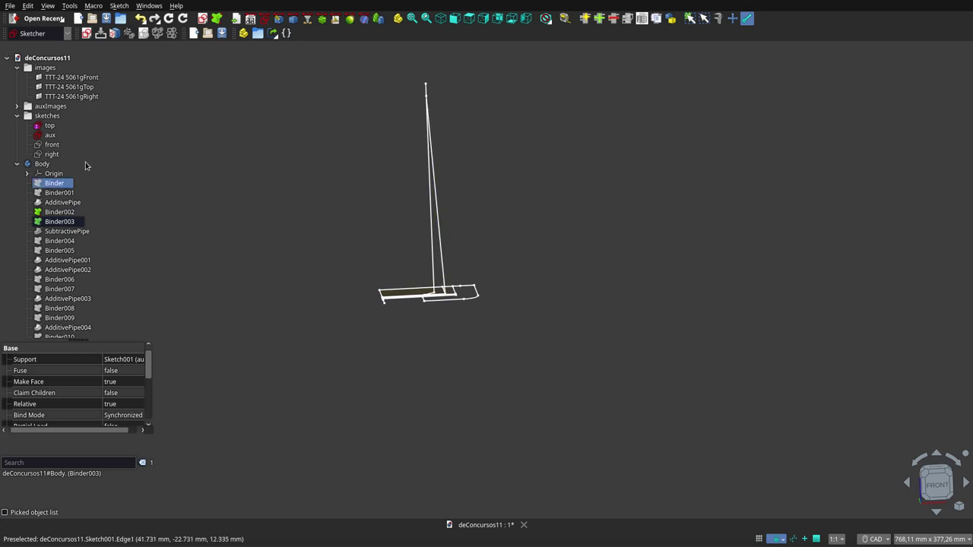
left_click(49, 126)
Hide the aux sketch's mast lines and show the AdditivePipe solid again.
left_click(49, 136)
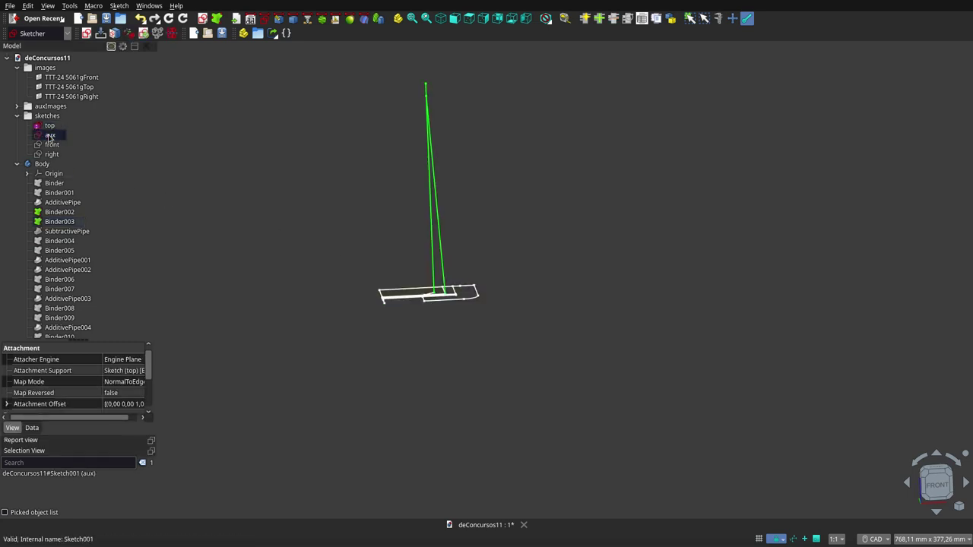
key("space")
left_click(50, 126)
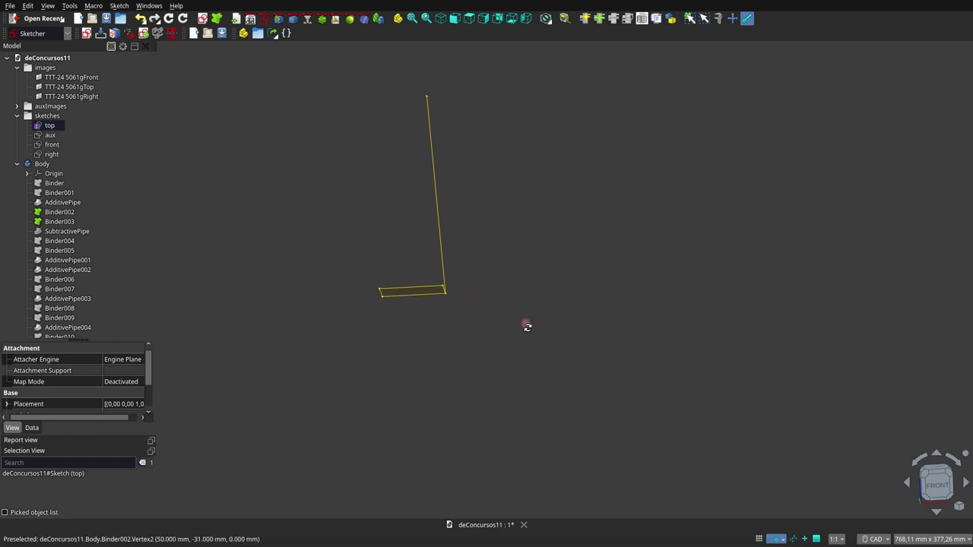
mouse_move(525, 326)
middle_mouse_down()
mouse_move(537, 375)
mouse_move(524, 327)
middle_mouse_up()
left_click(62, 202)
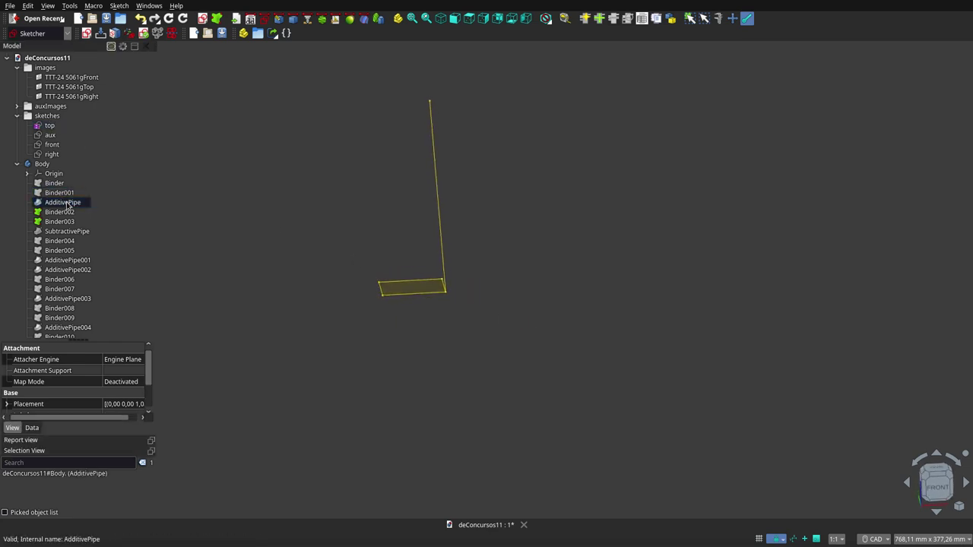
key("space")
mouse_move(454, 295)
middle_mouse_down()
mouse_move(610, 345)
mouse_move(697, 306)
middle_mouse_up()
Hide Binder002 and Binder003 and show the SubtractivePipe solid, orbiting to the groove.
left_click(176, 239)
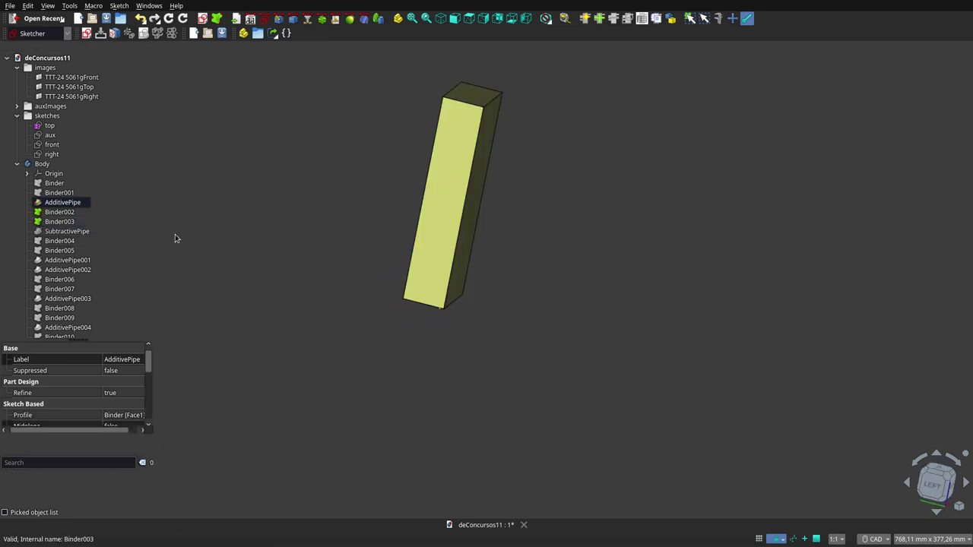
left_click(60, 212)
left_click(63, 231)
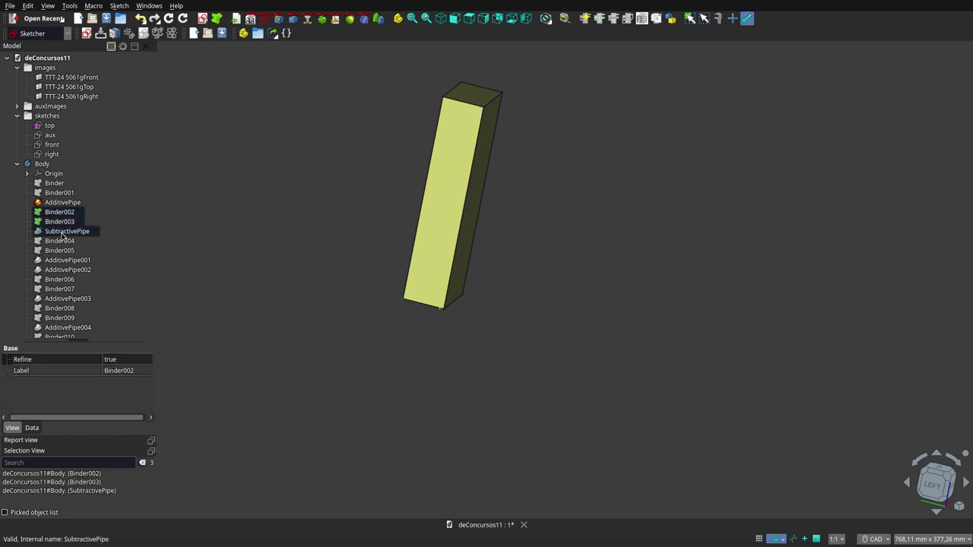
key("space")
left_click(430, 339)
mouse_move(433, 341)
middle_mouse_down()
mouse_move(580, 360)
mouse_move(671, 349)
mouse_move(529, 360)
mouse_move(366, 333)
mouse_move(233, 345)
mouse_move(219, 317)
mouse_move(203, 324)
middle_mouse_up()
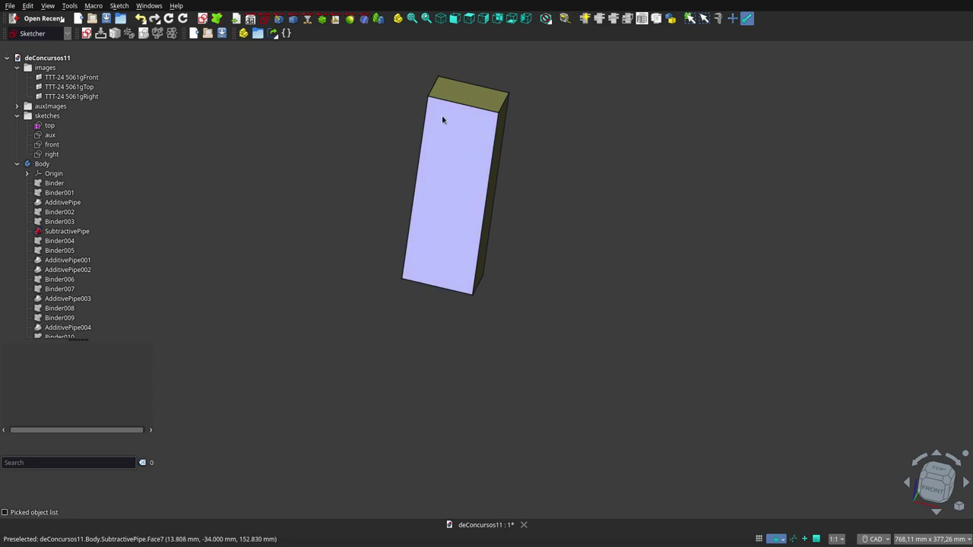
Inspect Binder004 and Binder005, then select the TTT-24 5061gFront reference image.
left_click(58, 241)
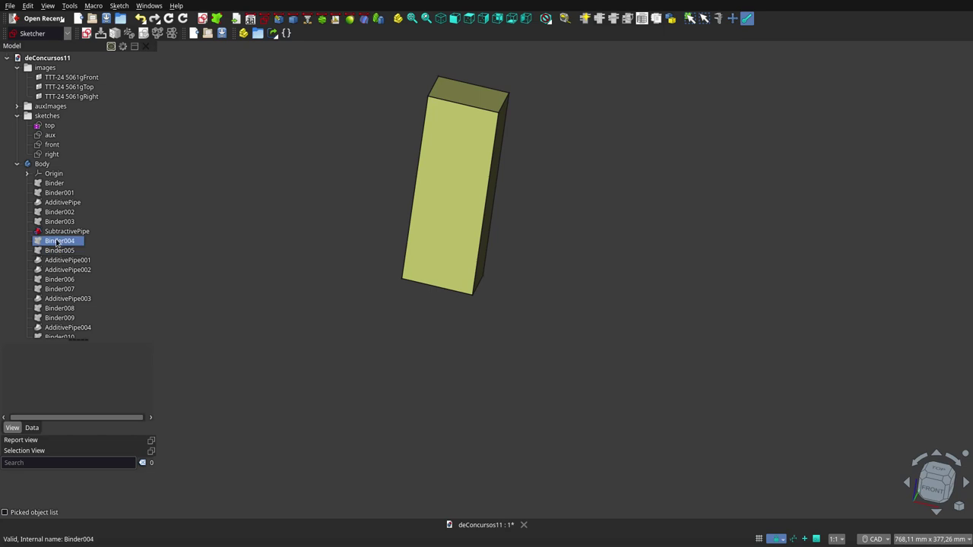
left_click(62, 251)
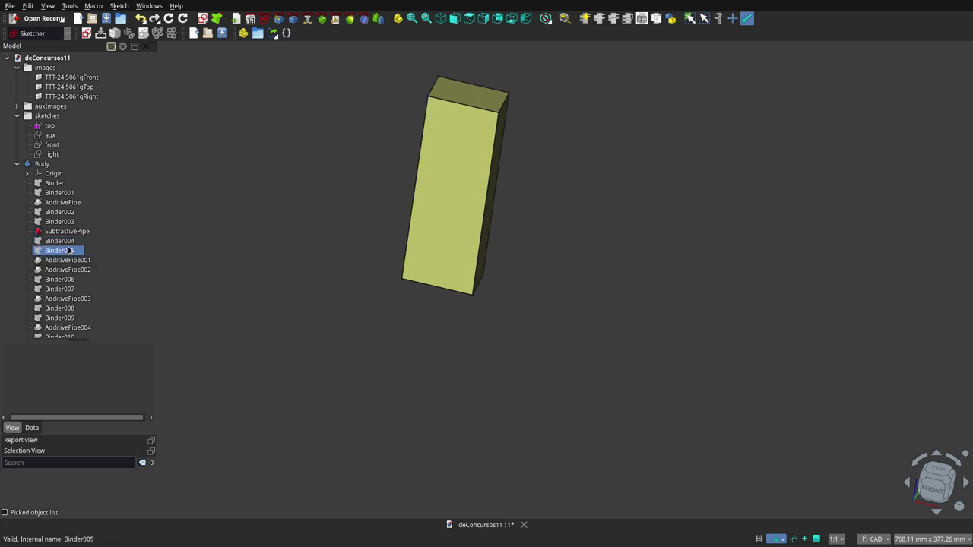
left_click(56, 241)
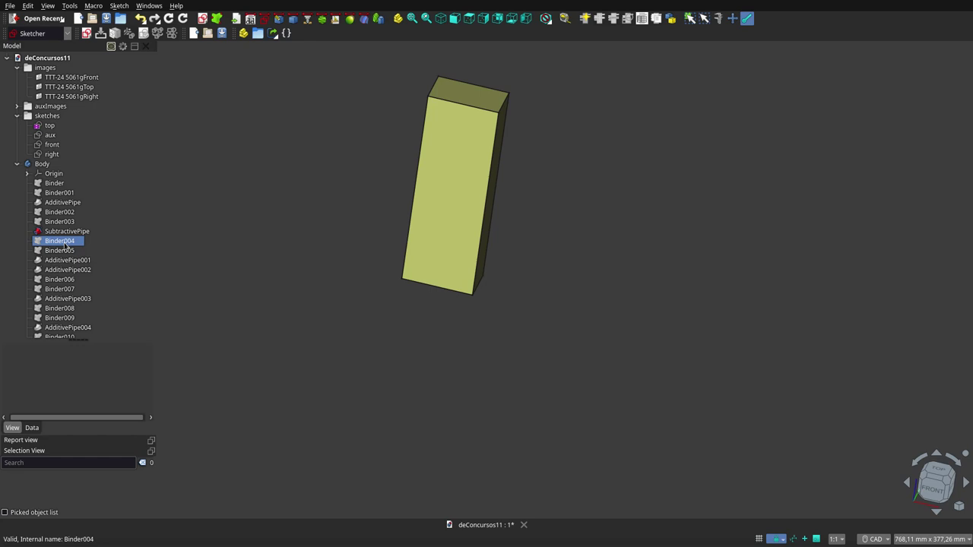
left_click(369, 157)
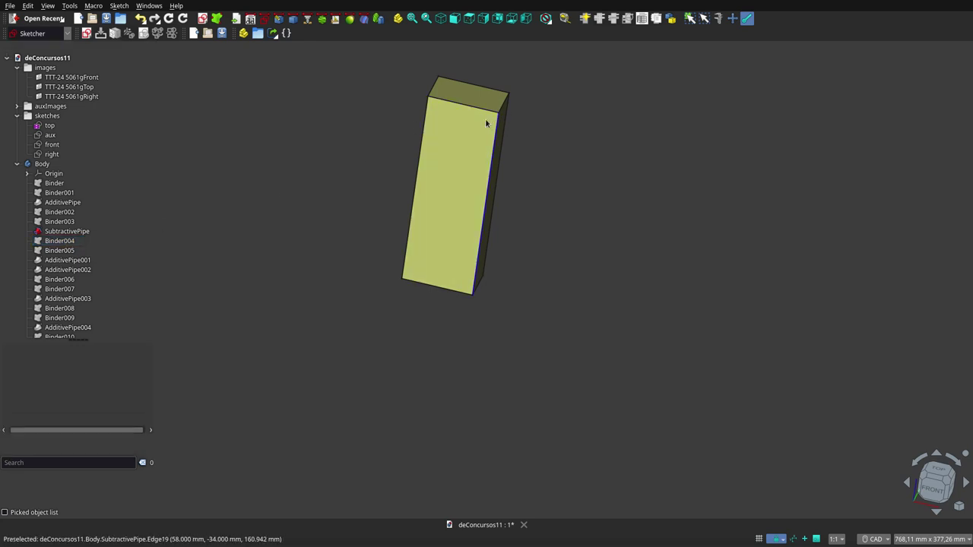
left_click(58, 242)
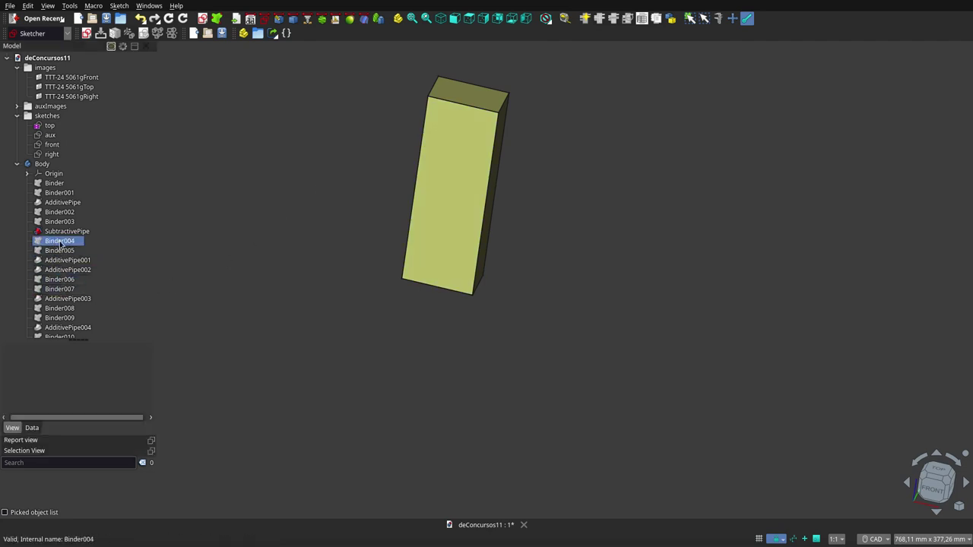
left_click(386, 180)
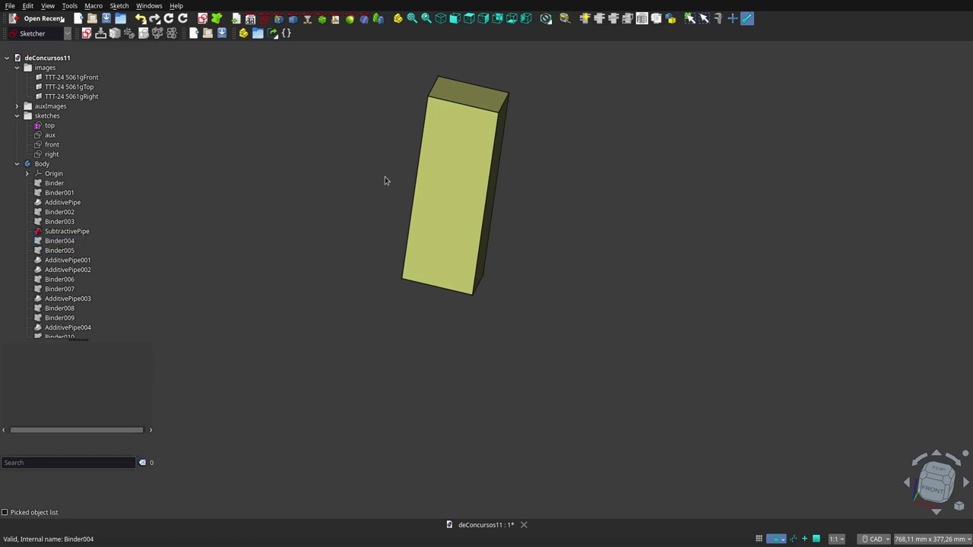
left_click(60, 241)
left_click(59, 76)
Show the front reference drawing and select Binder004 and Binder005, tilting the view.
key("space")
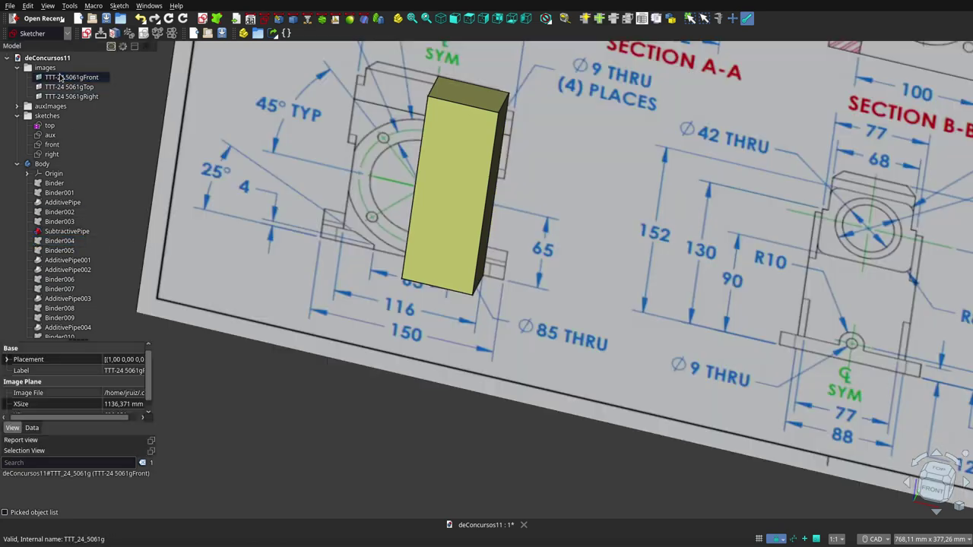
key("space")
key("space")
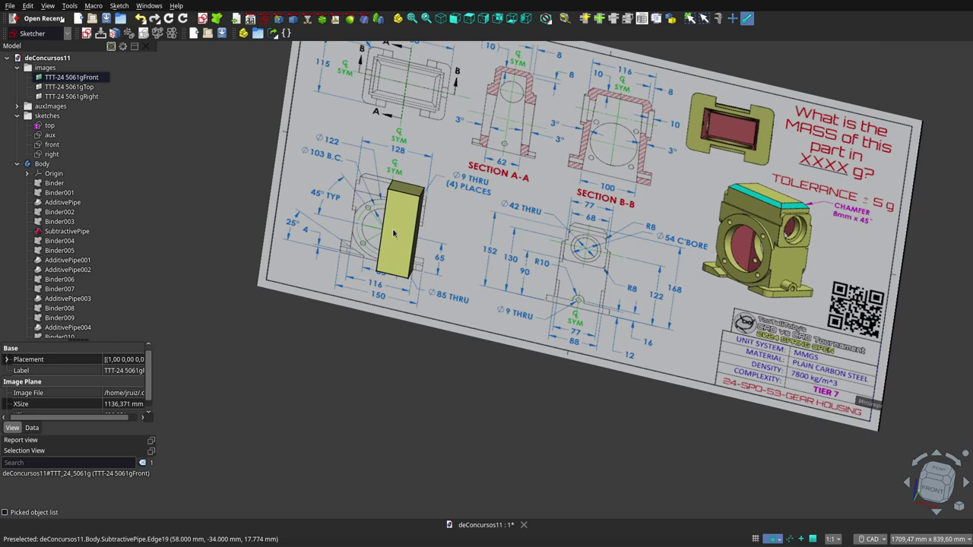
left_click(54, 241)
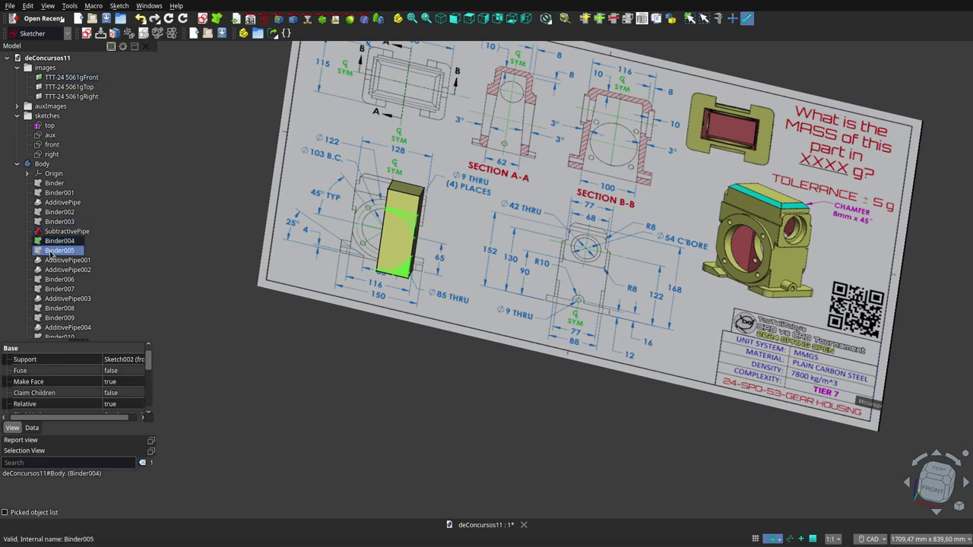
left_click(51, 255)
mouse_move(455, 336)
middle_mouse_down()
mouse_move(492, 346)
mouse_move(395, 273)
middle_mouse_up()
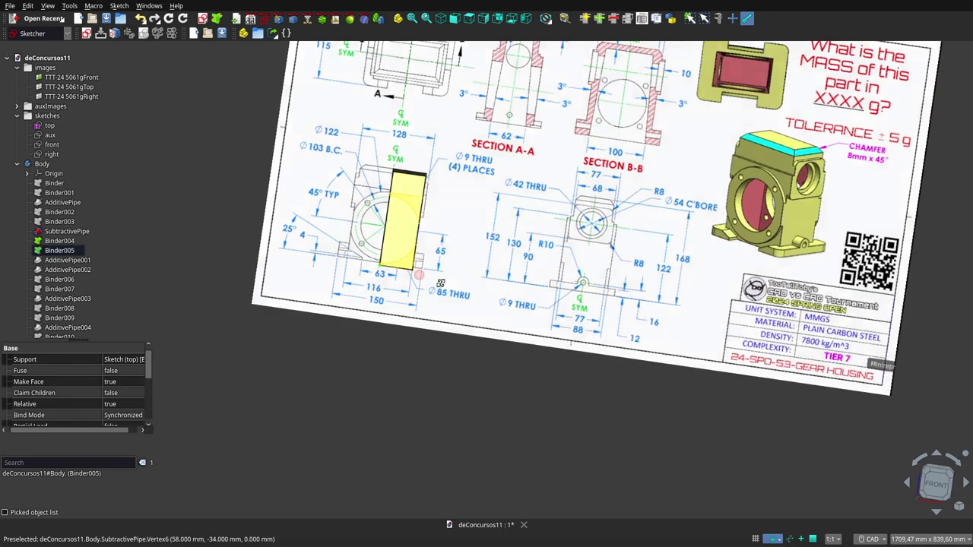
middle_click_drag(396, 272, 357, 250)
Select AdditivePipe and SubtractivePipe, then orbit and zoom toward a flatter drawing sheet.
left_click(53, 202)
left_click(64, 231)
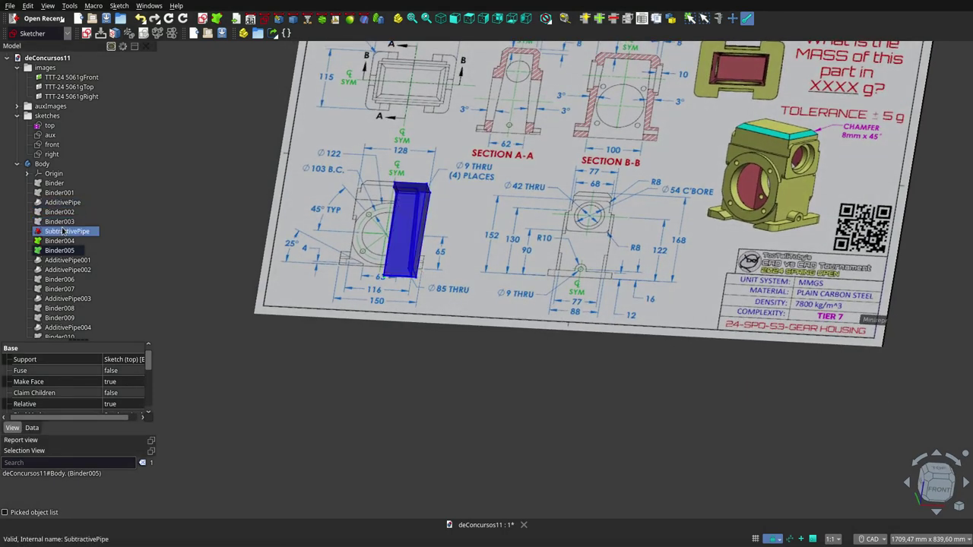
mouse_move(401, 296)
middle_mouse_down()
mouse_move(422, 323)
mouse_move(406, 341)
mouse_move(376, 341)
middle_mouse_up()
scroll(373, 297, "up", 5)
scroll(388, 293, "up", 3)
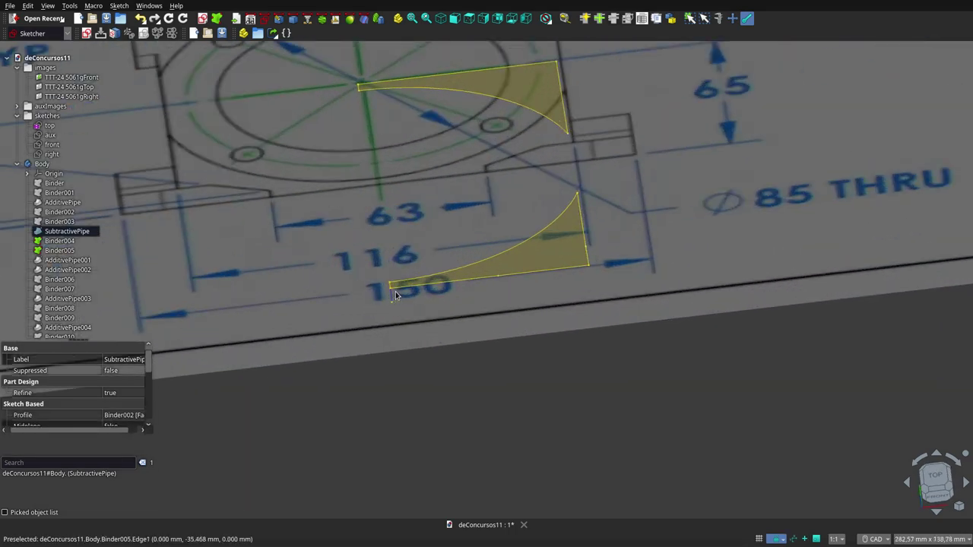
scroll(410, 274, "down", 2)
scroll(424, 253, "down", 3)
scroll(437, 251, "down", 2)
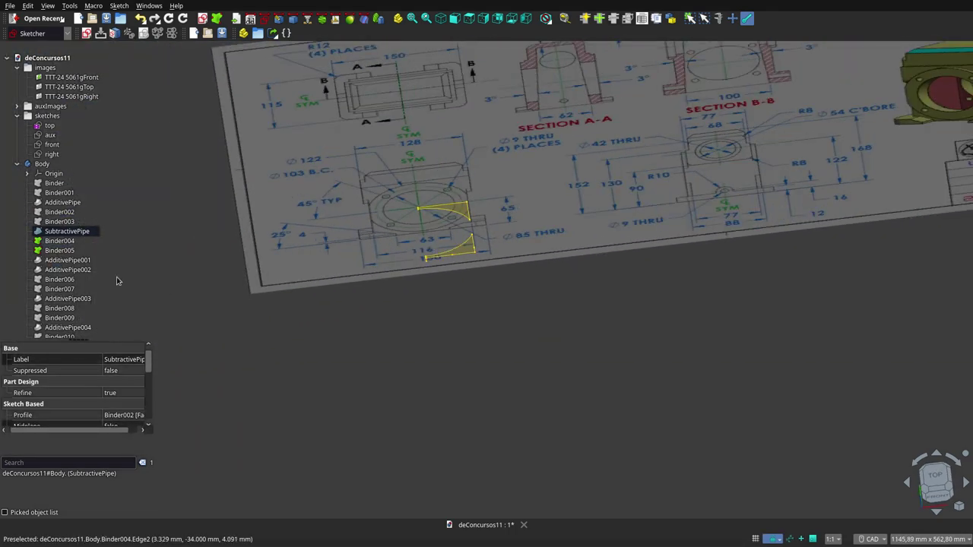
left_click(67, 260)
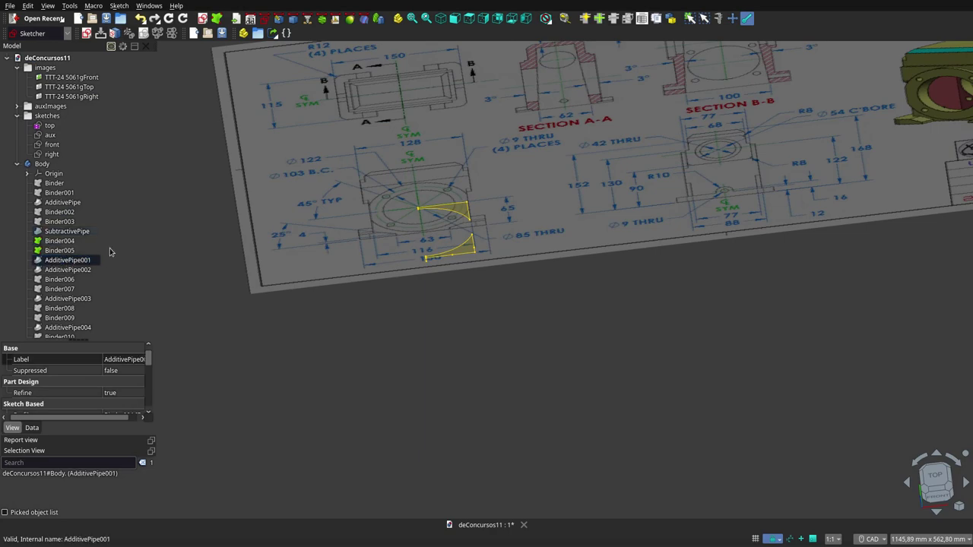
key("space")
scroll(418, 304, "up", 3)
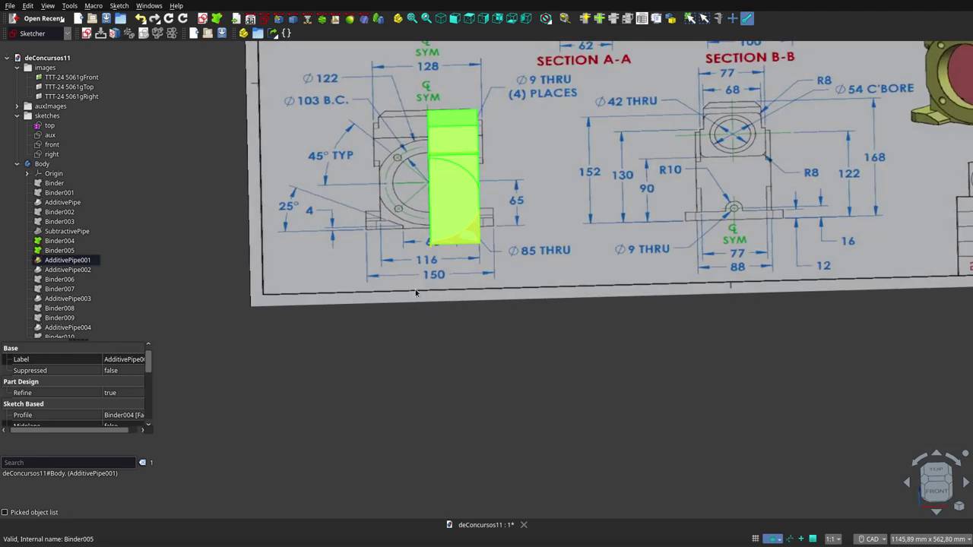
left_click(418, 304)
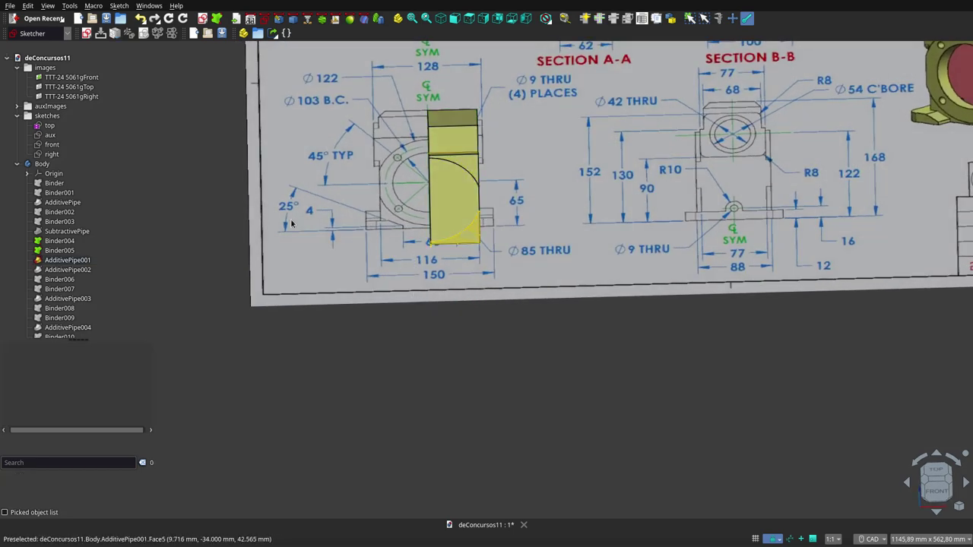
left_click(51, 270)
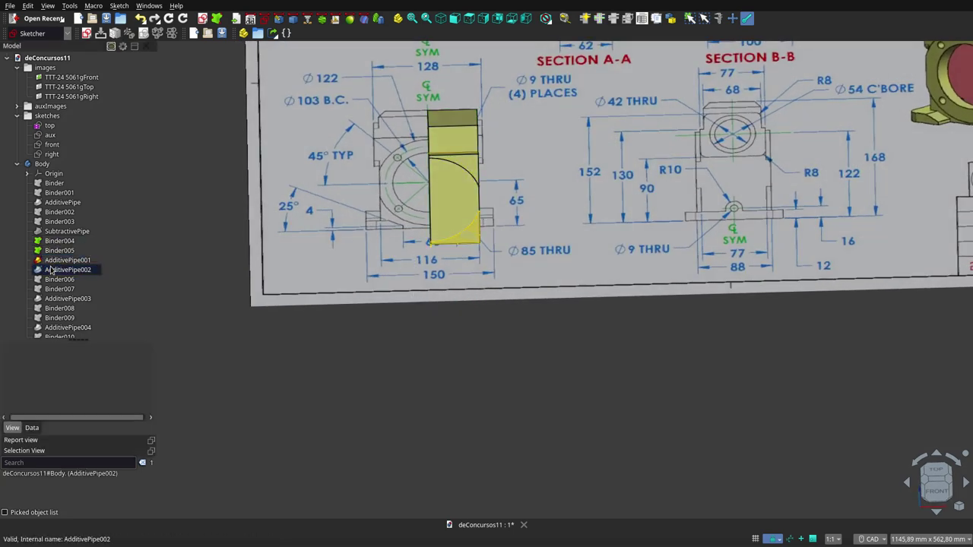
left_click(445, 322)
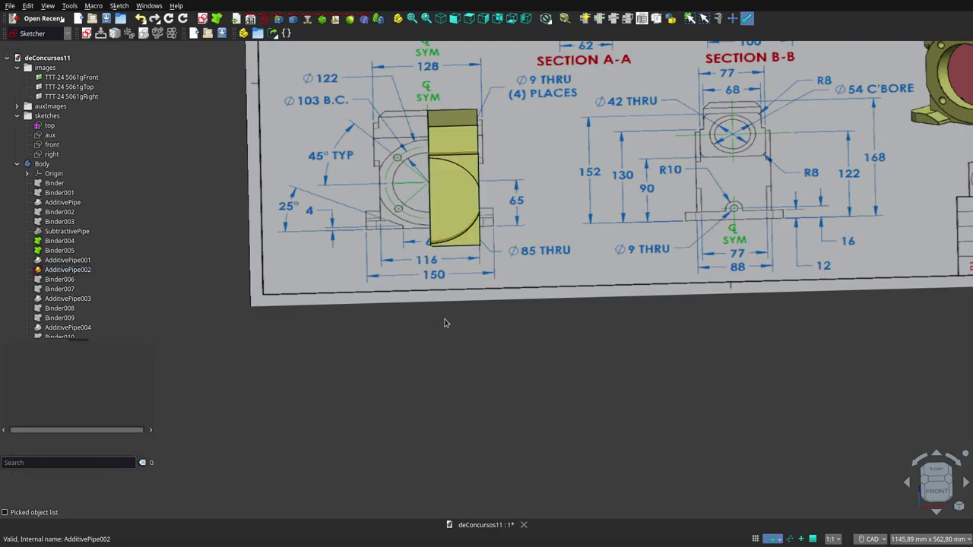
mouse_move(452, 320)
middle_mouse_down()
mouse_move(424, 299)
mouse_move(532, 243)
middle_mouse_up()
scroll(532, 243, "down", 3)
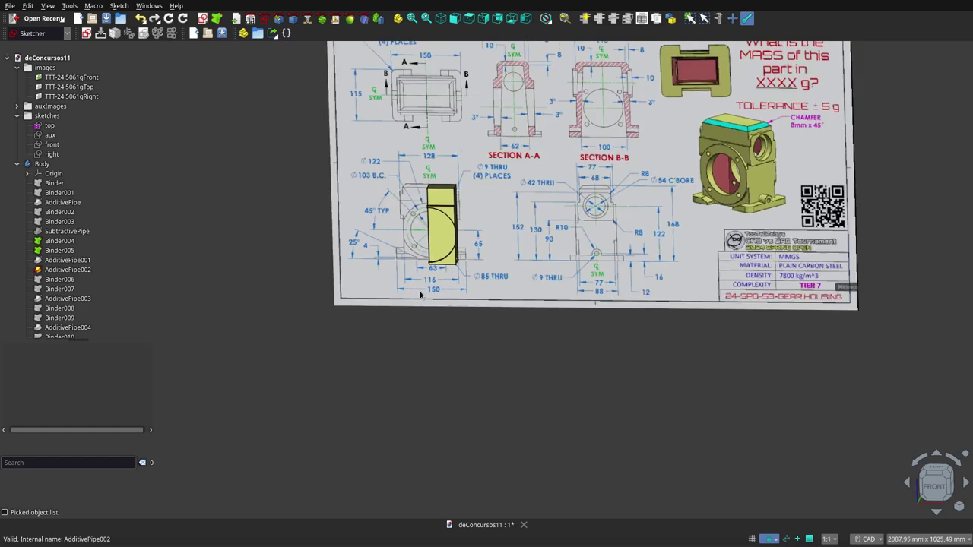
scroll(622, 186, "up", 3)
scroll(606, 210, "down", 2)
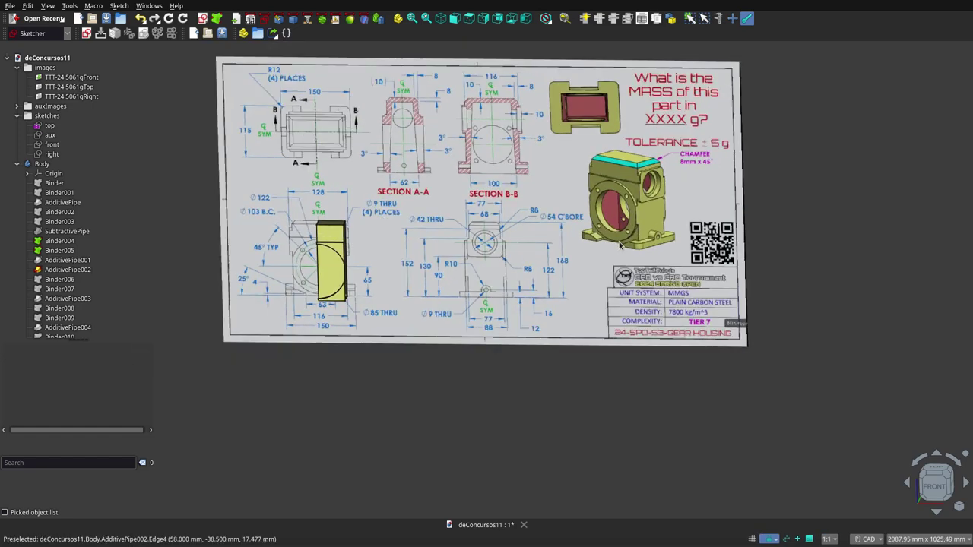
scroll(605, 210, "down", 1)
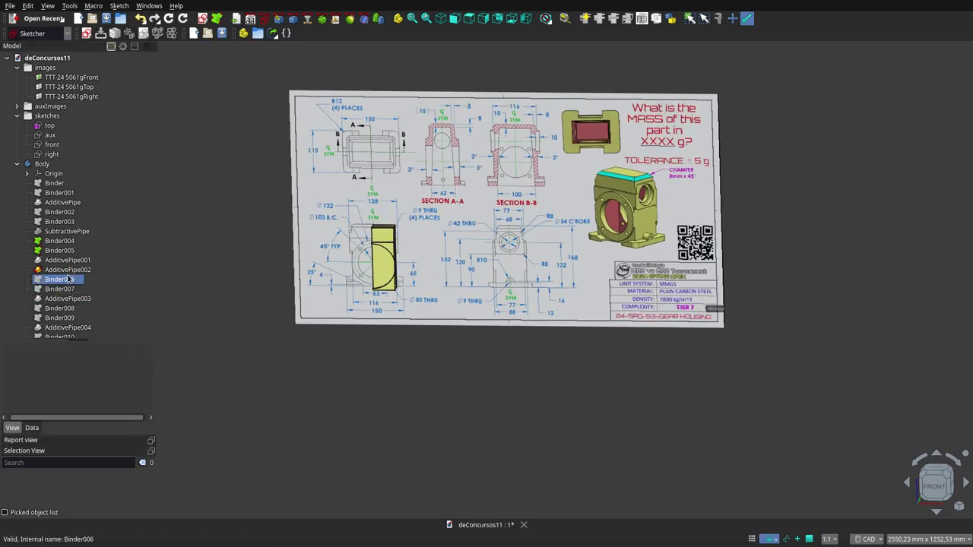
scroll(328, 231, "up", 3)
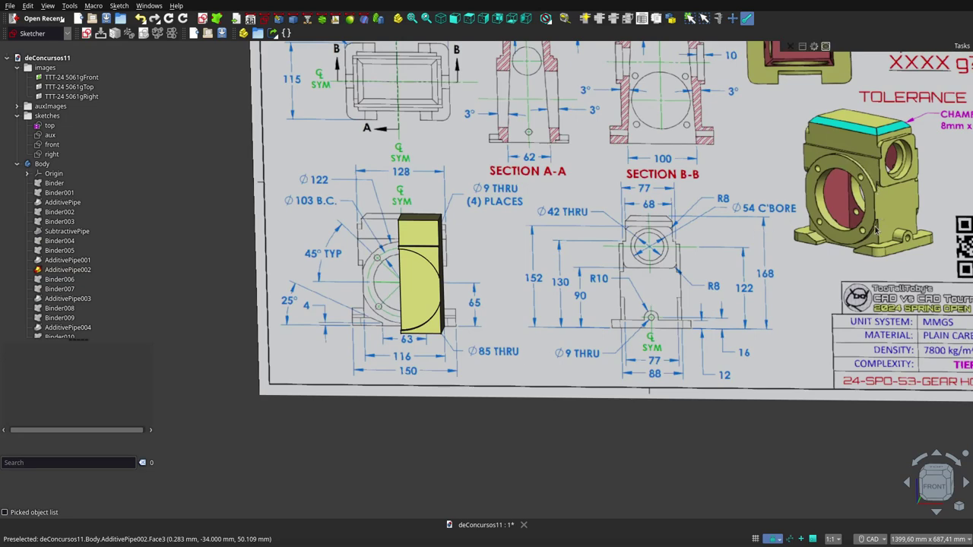
left_click(59, 279)
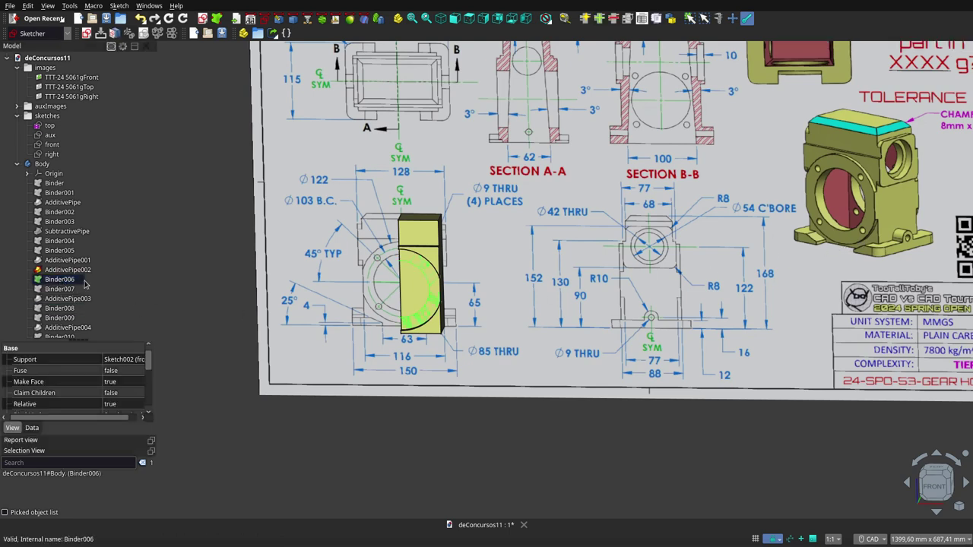
left_click(67, 290)
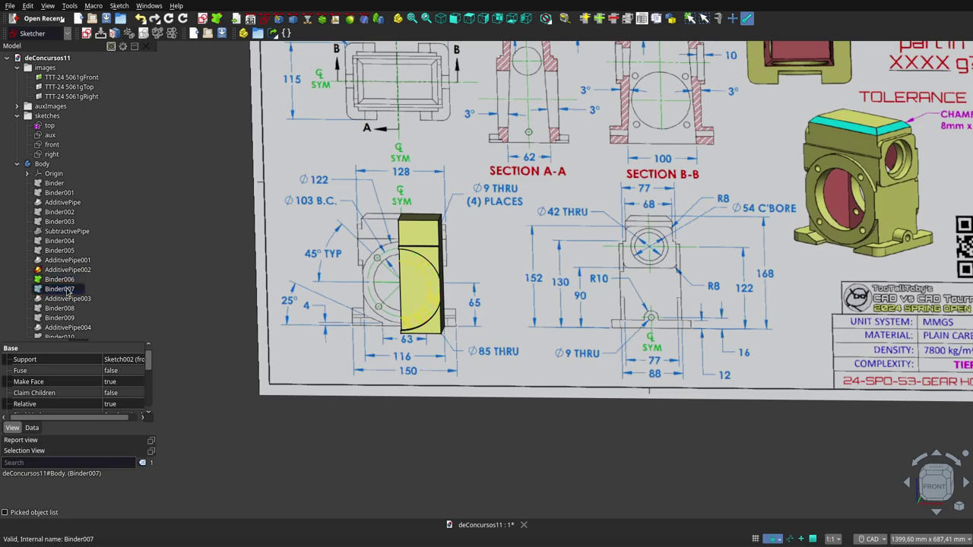
middle_click_drag(298, 319, 407, 346)
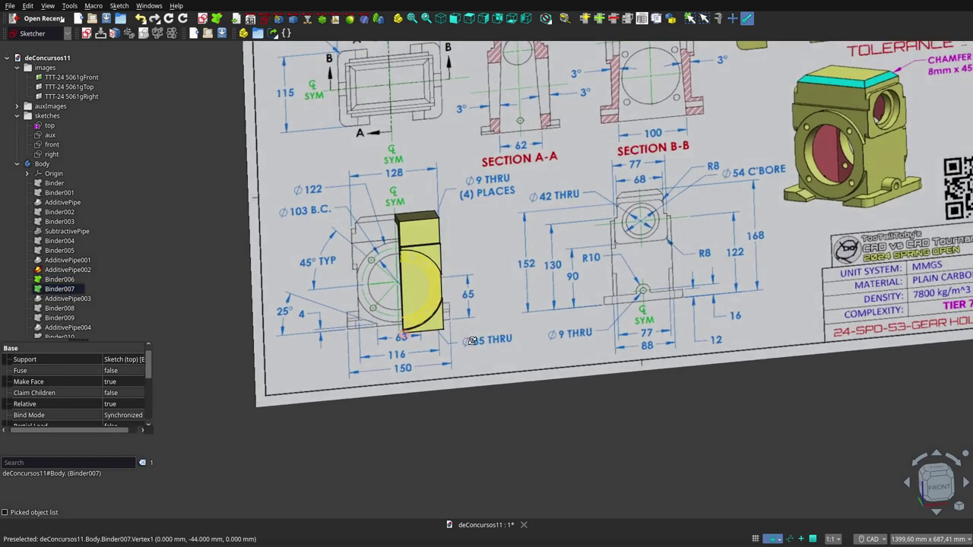
scroll(386, 317, "up", 5)
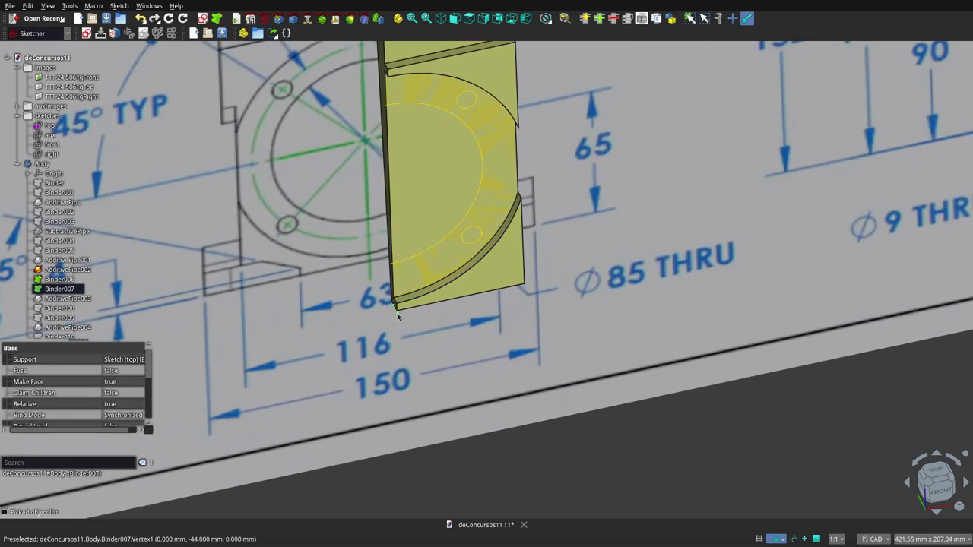
scroll(428, 304, "down", 5)
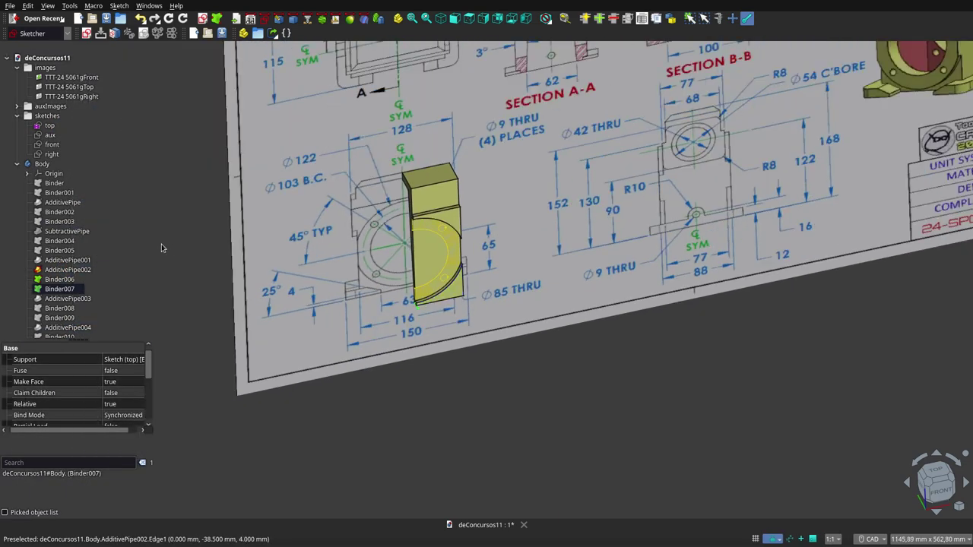
left_click(60, 279)
left_click(61, 298, "shift")
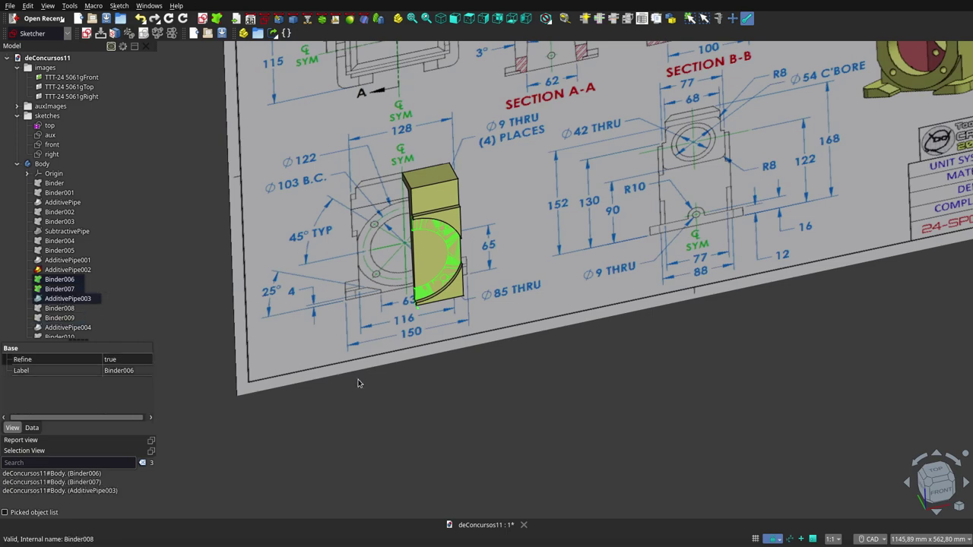
left_click(465, 382)
key("1")
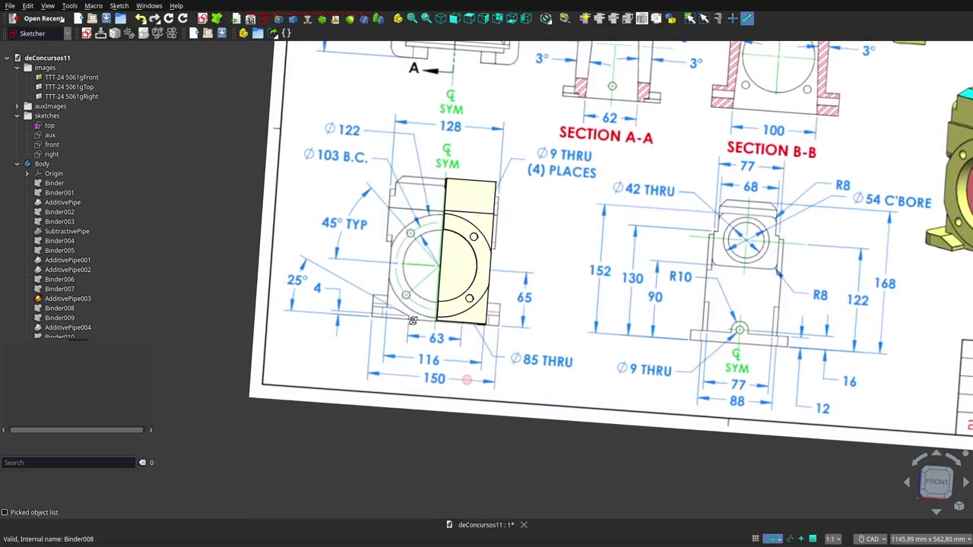
scroll(413, 320, "down", 1)
scroll(413, 320, "down", 2)
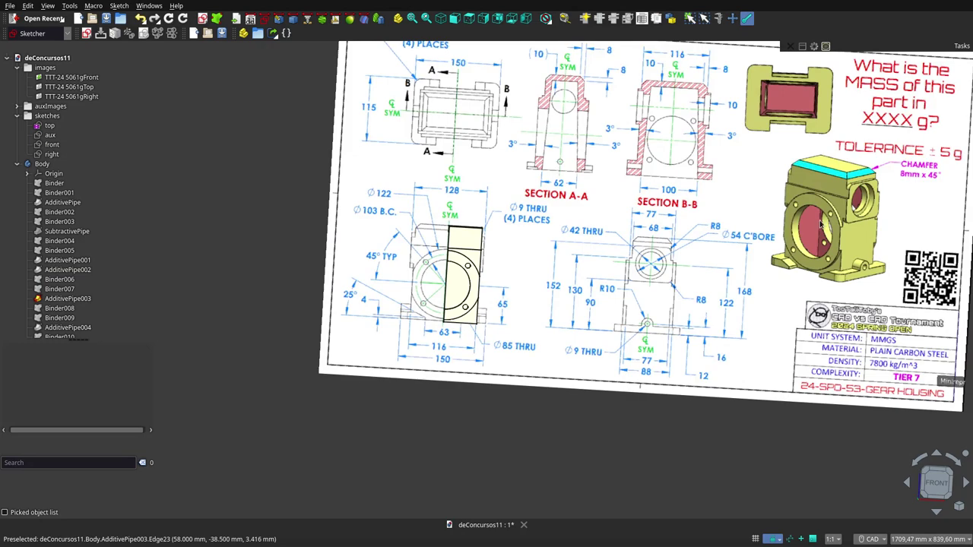
scroll(463, 280, "up", 3)
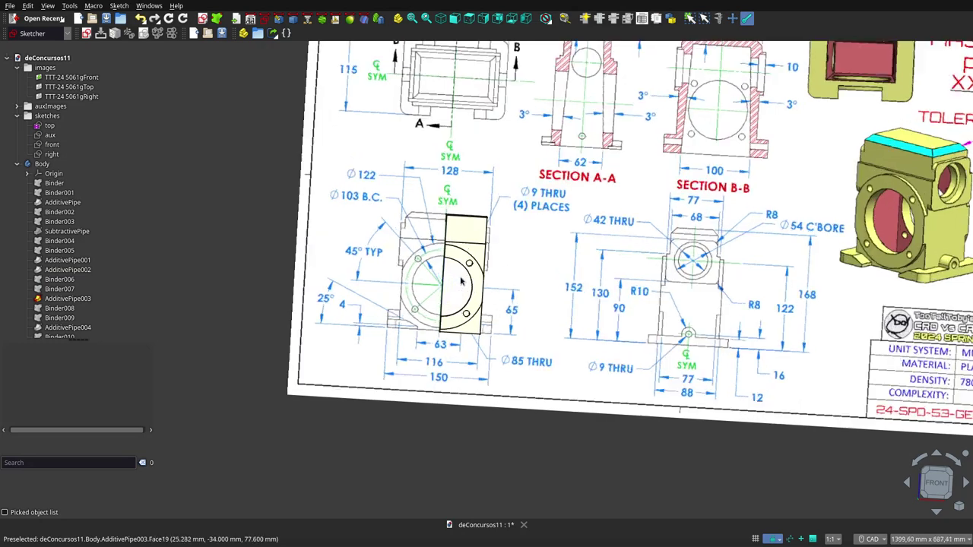
scroll(460, 276, "down", 2)
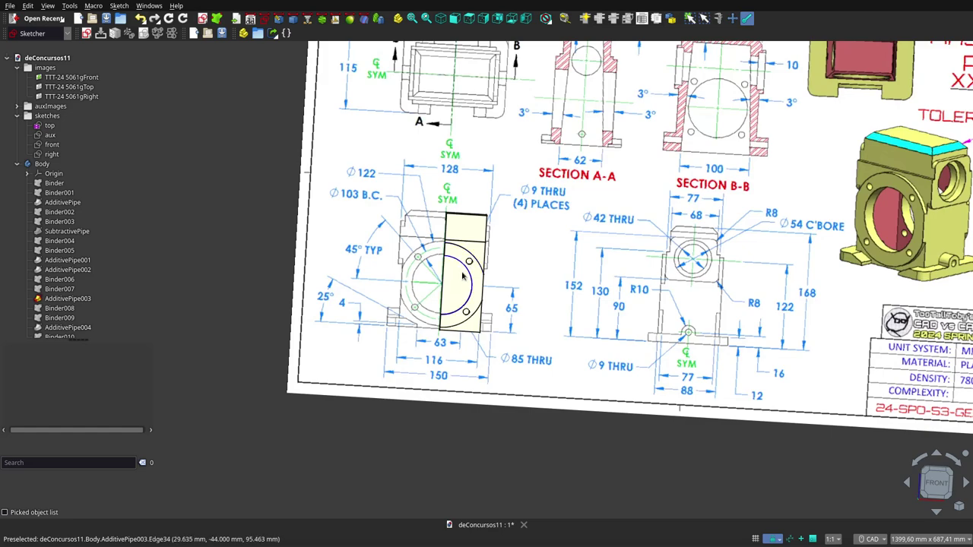
middle_click_drag(462, 276, 471, 295)
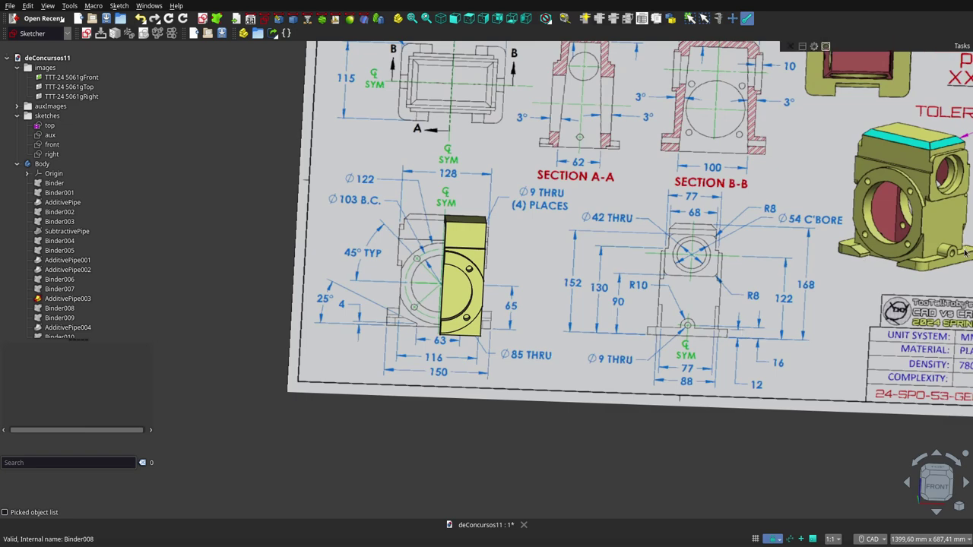
left_click(68, 310)
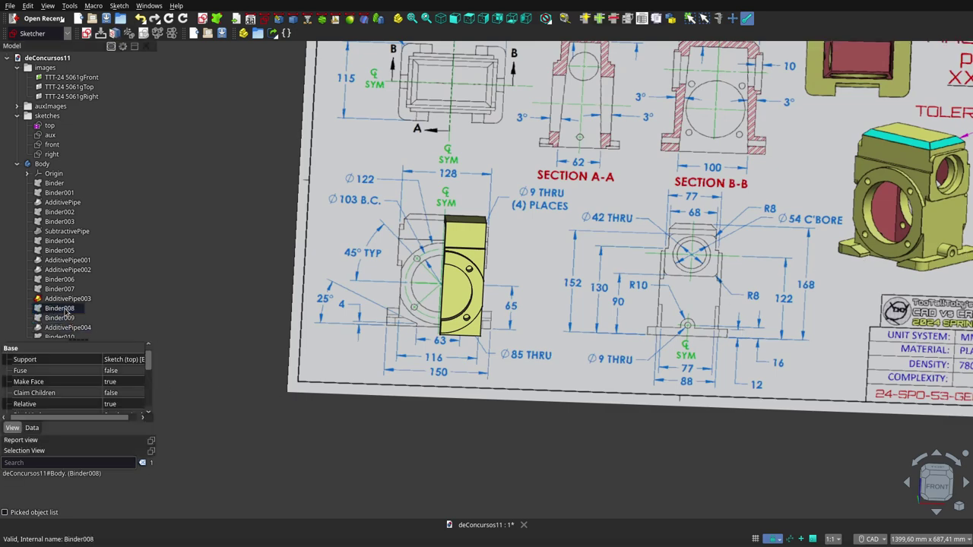
middle_click_drag(414, 340, 425, 384)
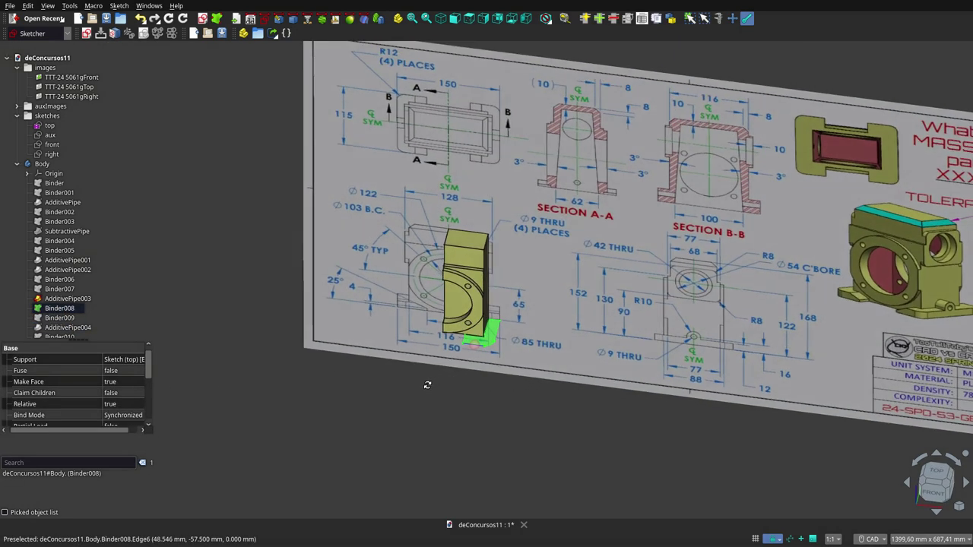
left_click(74, 319)
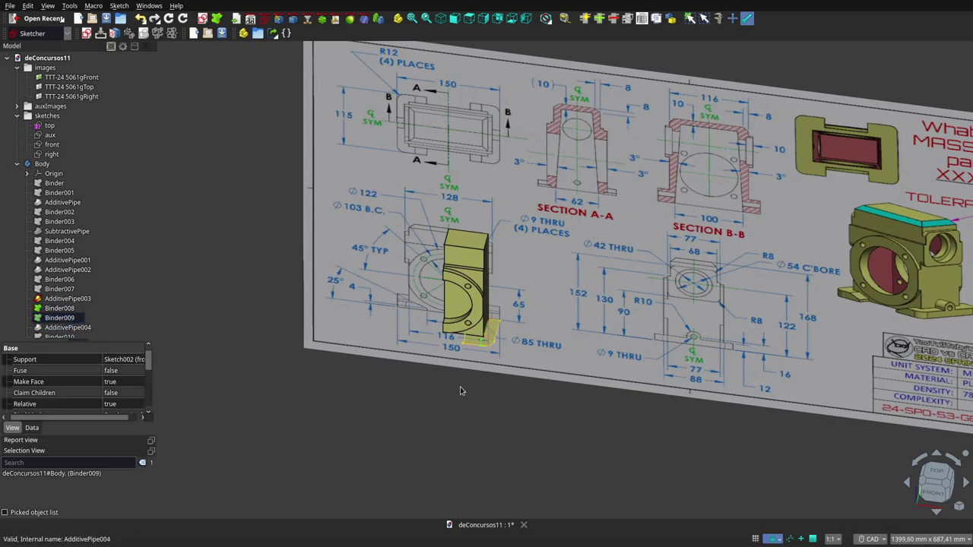
mouse_move(464, 389)
middle_mouse_down()
mouse_move(486, 364)
mouse_move(456, 370)
middle_mouse_up()
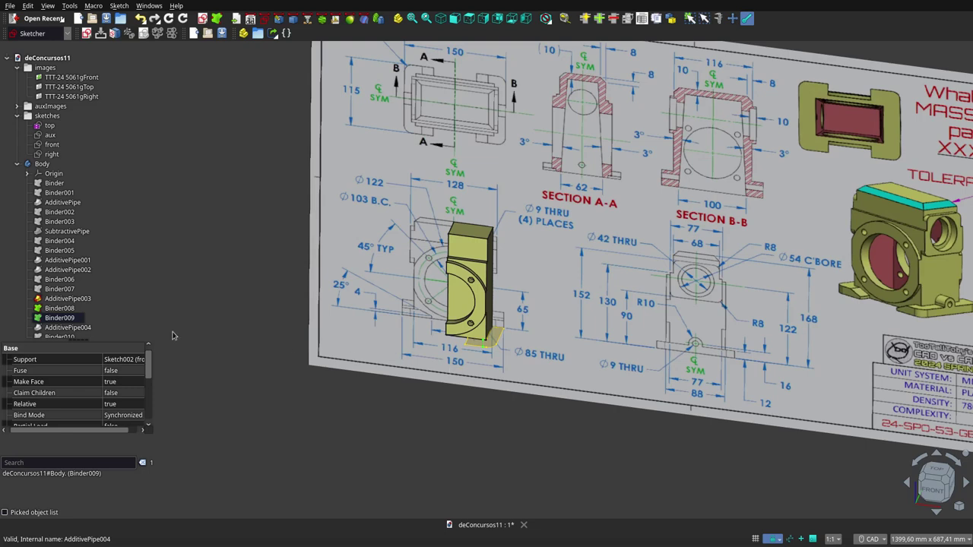
left_click(69, 310)
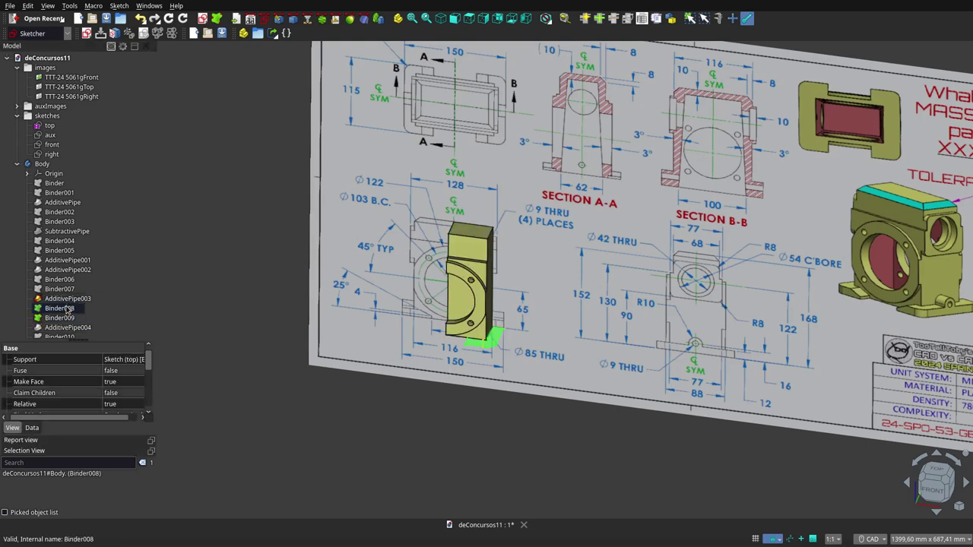
left_click(64, 317, "ctrl")
left_click(64, 327, "ctrl")
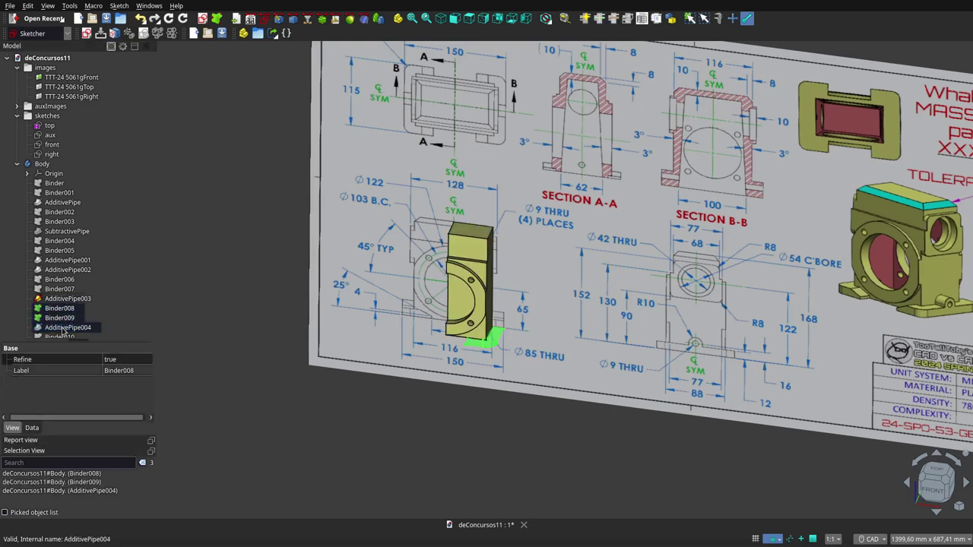
left_click(470, 413)
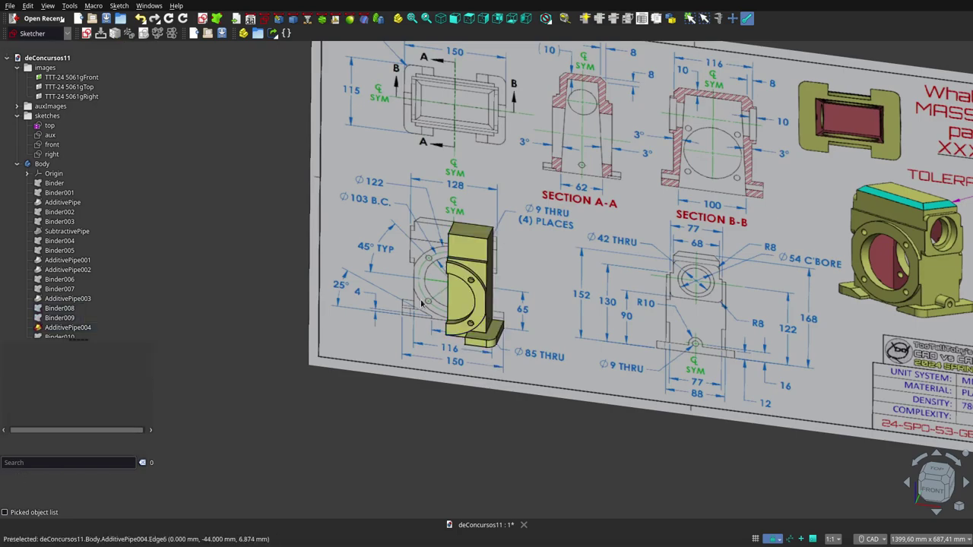
scroll(422, 304, "down", 3)
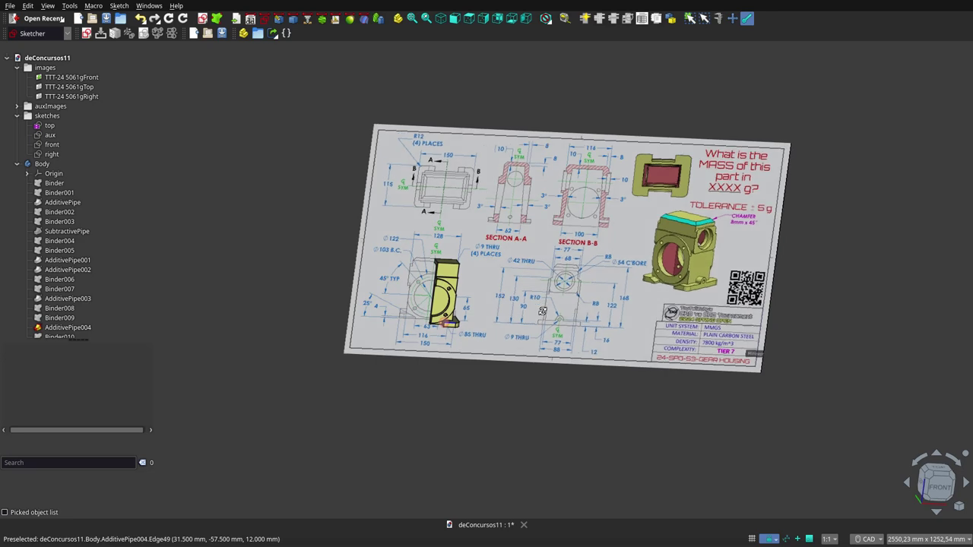
scroll(452, 310, "up", 3)
scroll(451, 311, "up", 3)
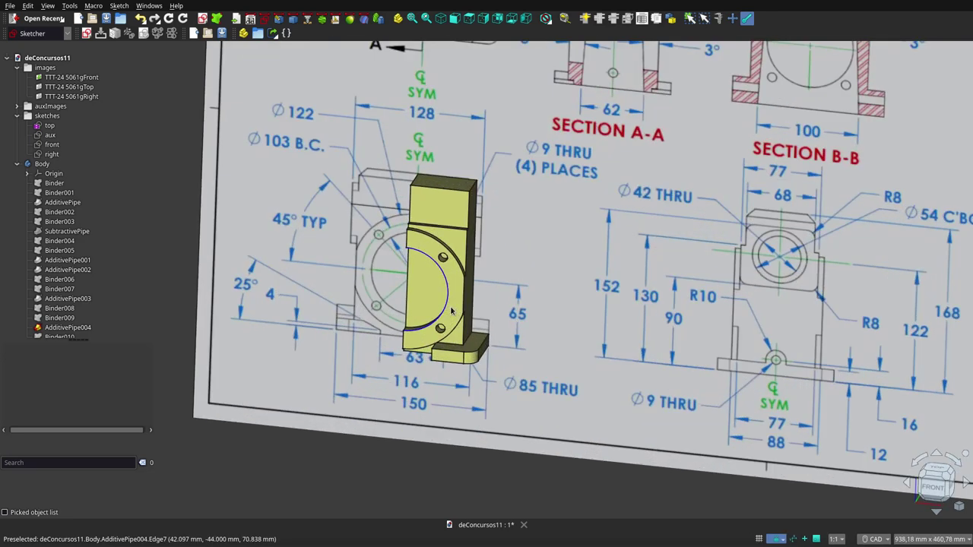
scroll(576, 304, "down", 2)
scroll(83, 251, "down", 2)
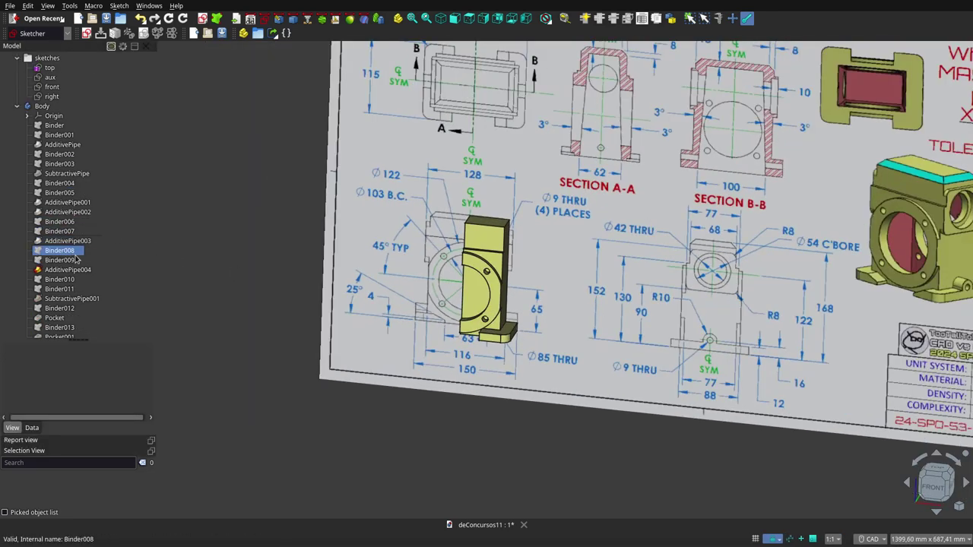
left_click(424, 456)
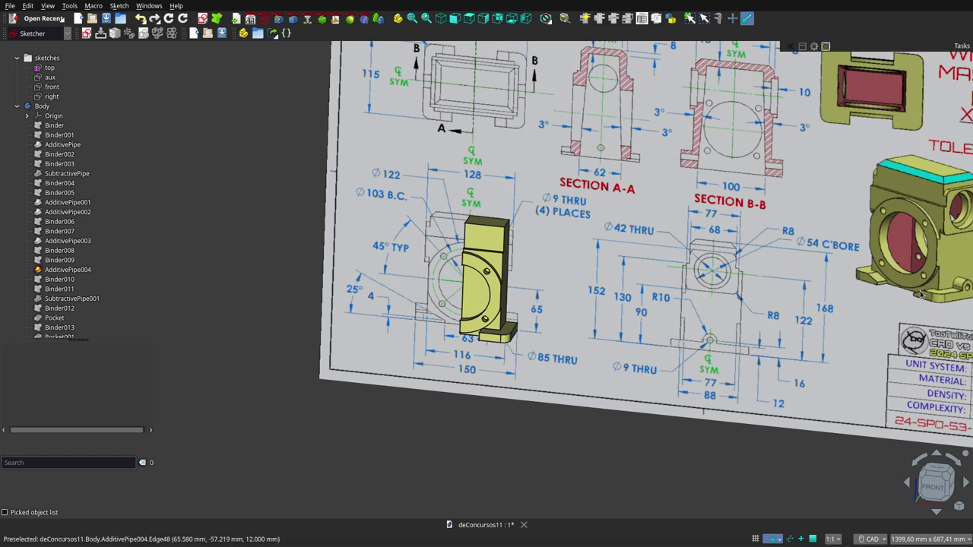
left_click(65, 280)
scroll(435, 365, "up", 3)
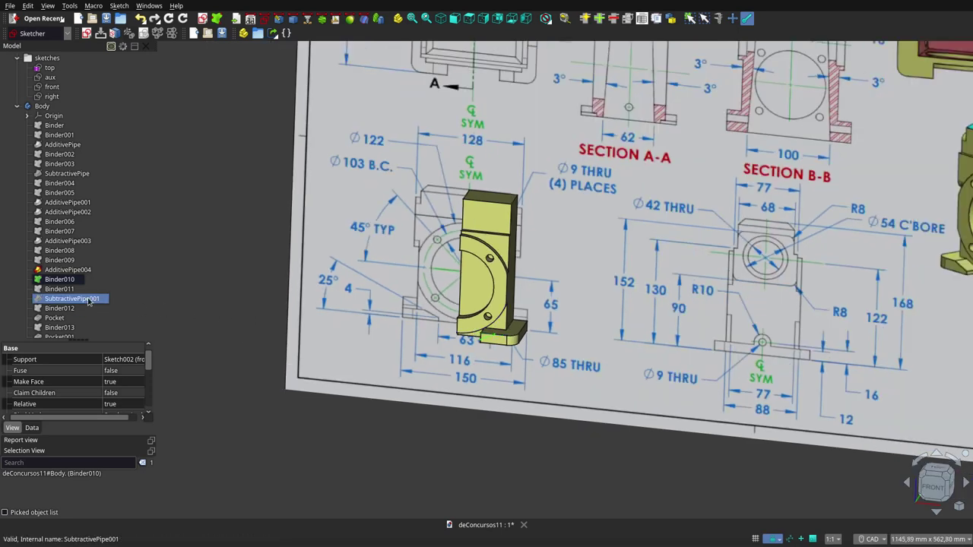
left_click(61, 289)
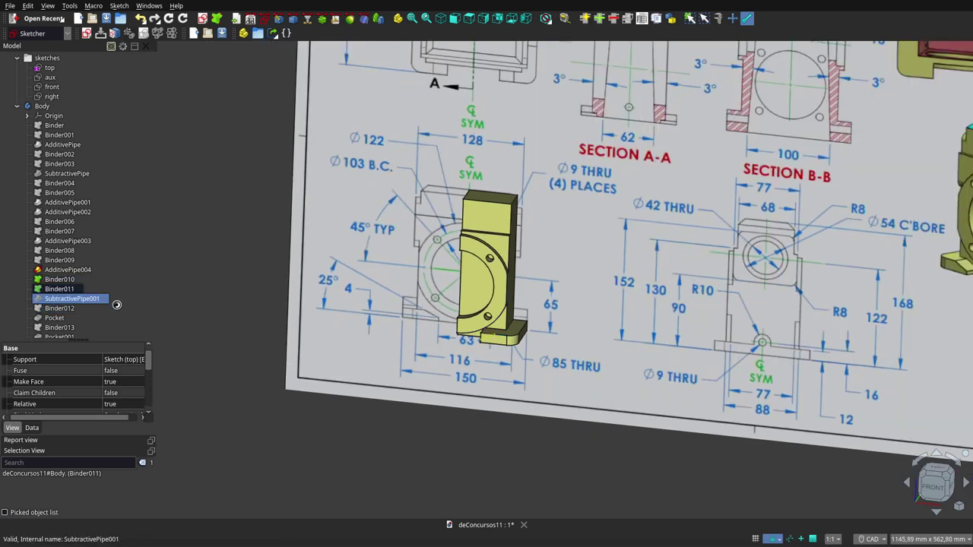
left_click(52, 86)
middle_click_drag(501, 316, 426, 319)
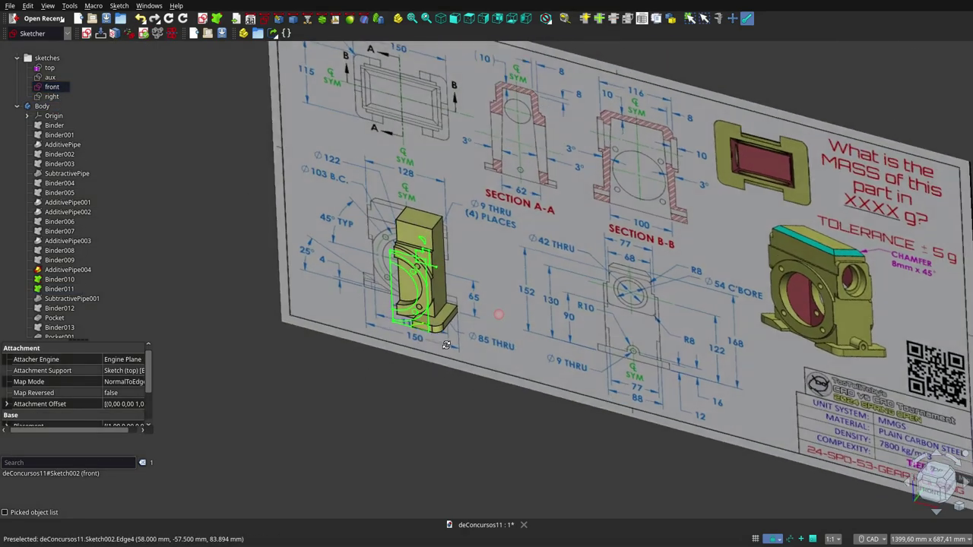
scroll(410, 323, "up", 5)
scroll(407, 325, "up", 3)
scroll(407, 325, "down", 5)
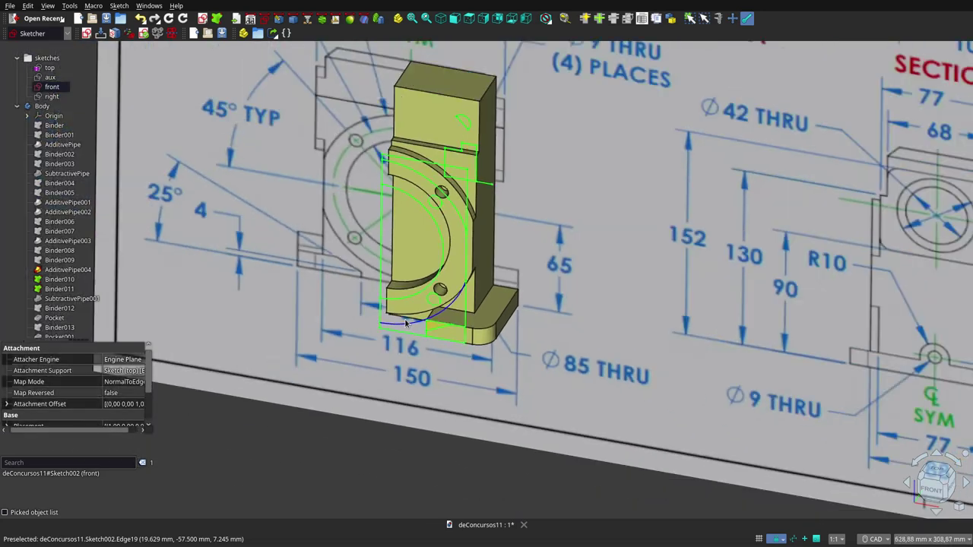
left_click(76, 299)
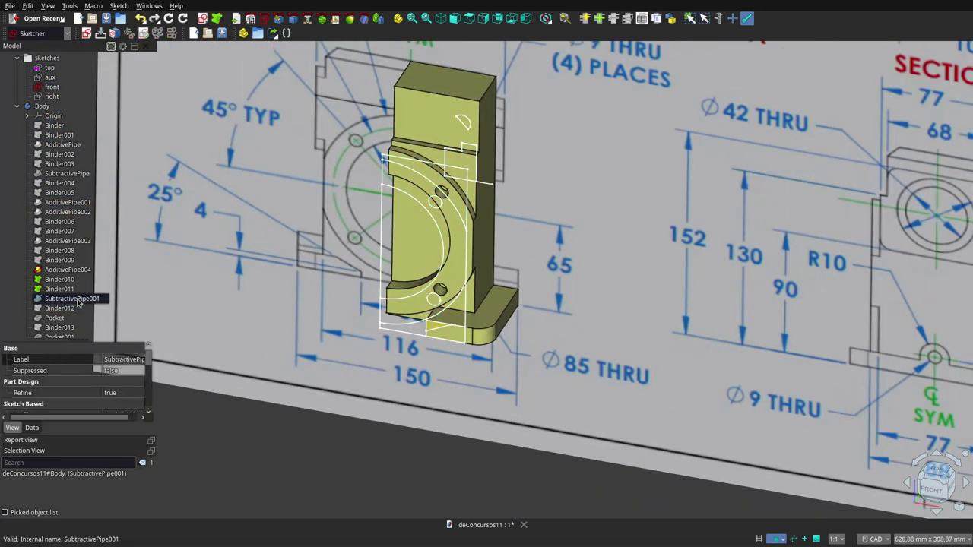
left_click(60, 279)
left_click(70, 300, "shift")
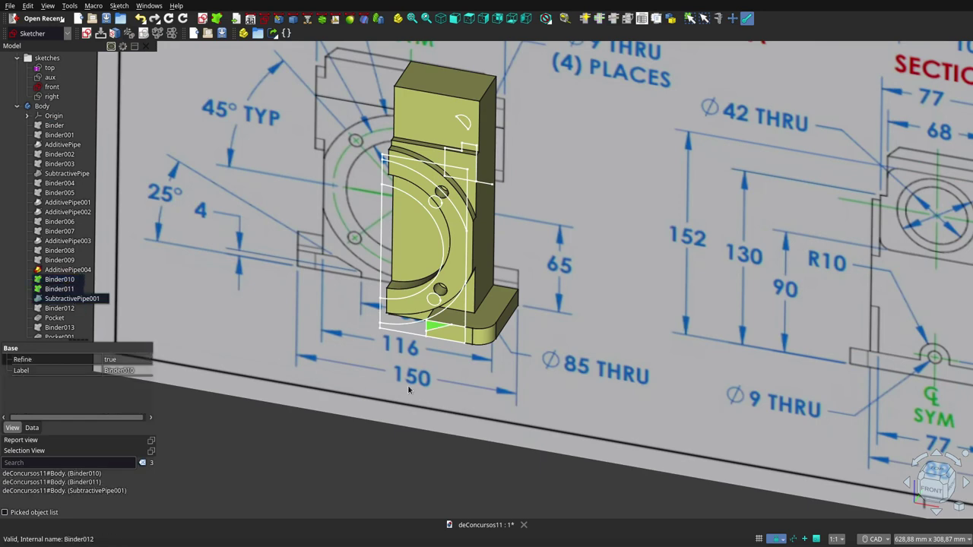
left_click(438, 383)
scroll(438, 383, "down", 3)
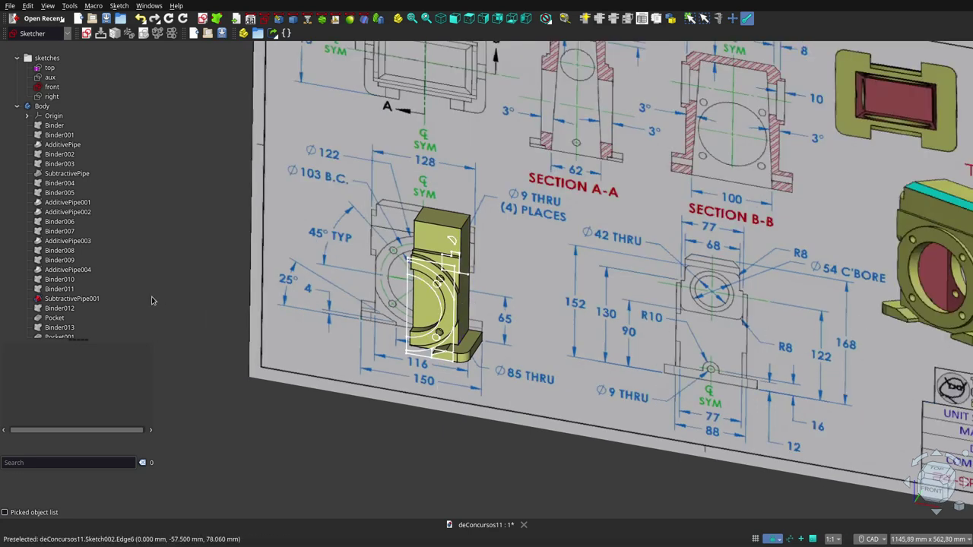
left_click(108, 317)
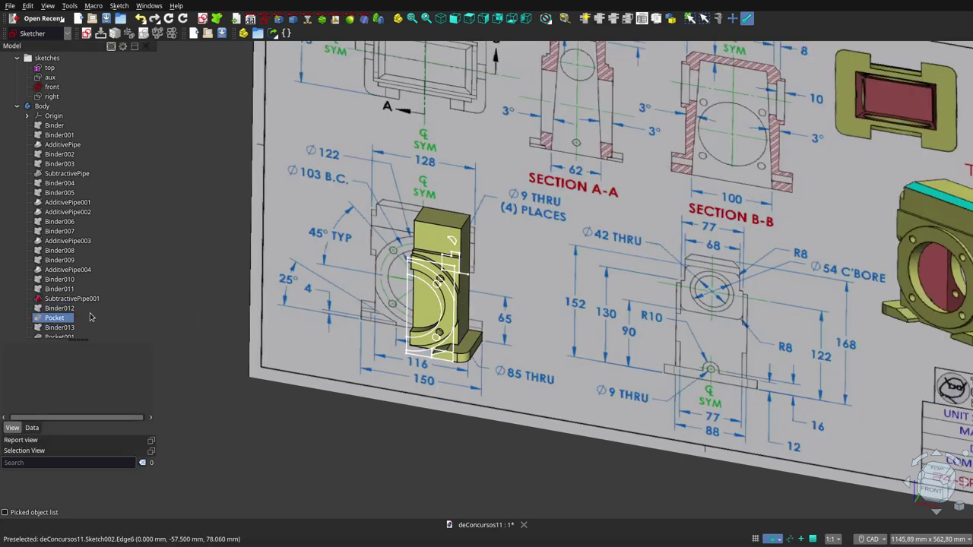
left_click(477, 439)
scroll(562, 311, "down", 3)
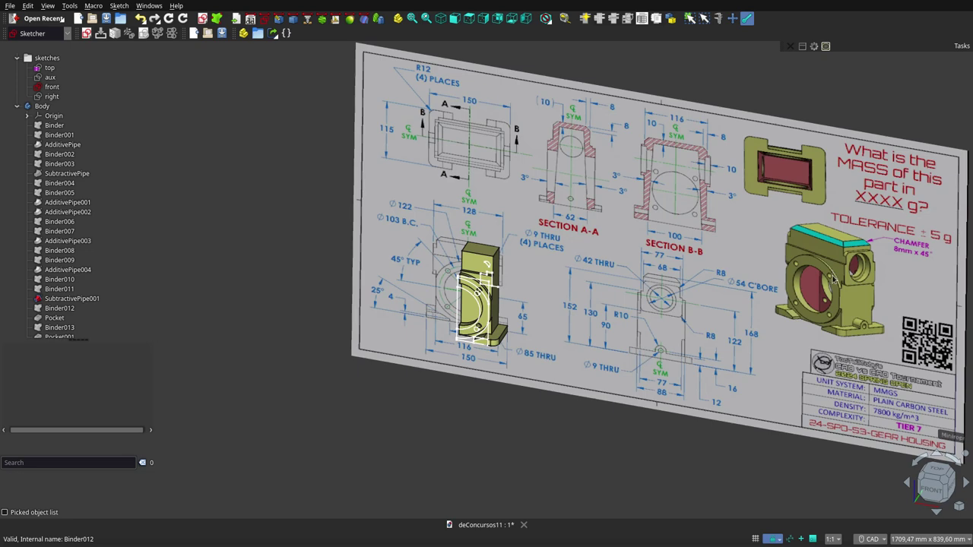
Select Binder012 and orbit so the drawing sheet and part face the camera.
left_click(59, 308)
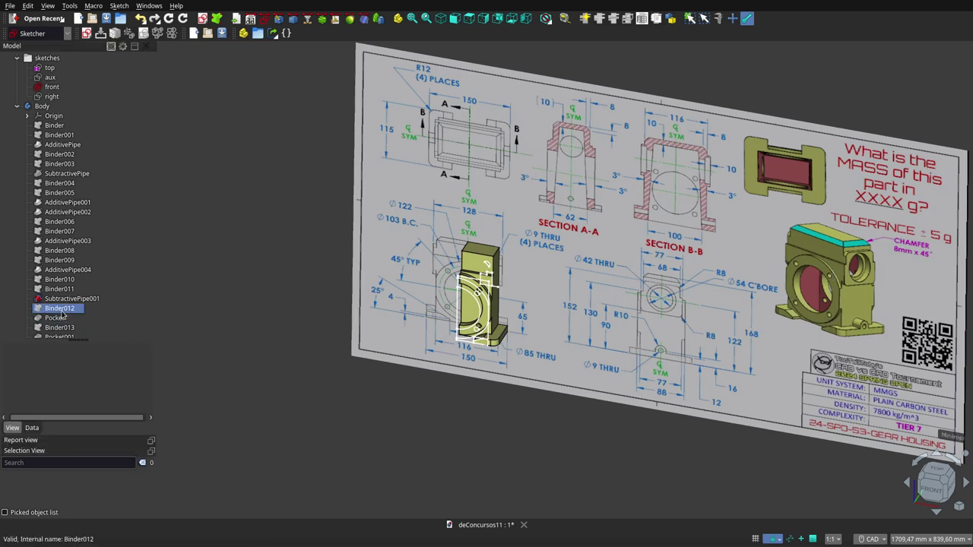
middle_click_drag(473, 441, 517, 408)
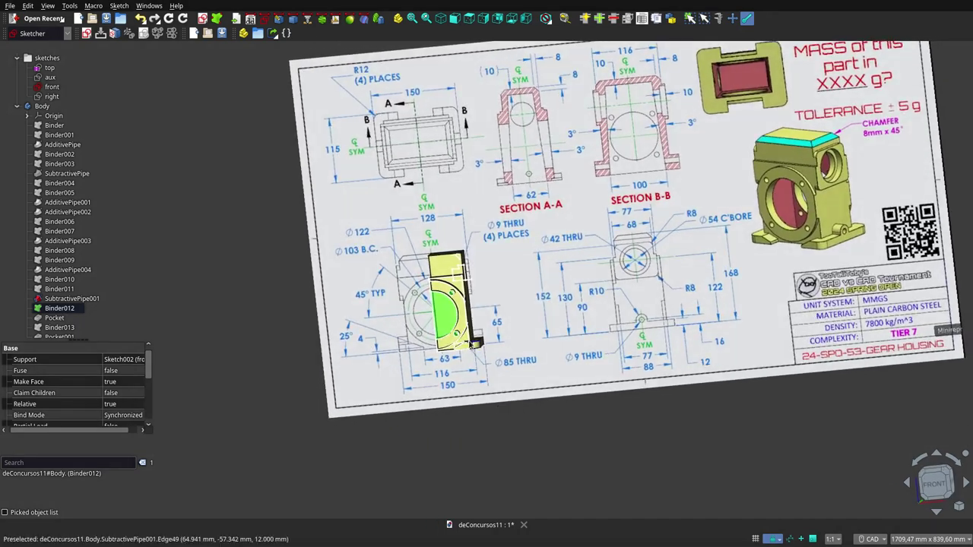
scroll(441, 297, "up", 4)
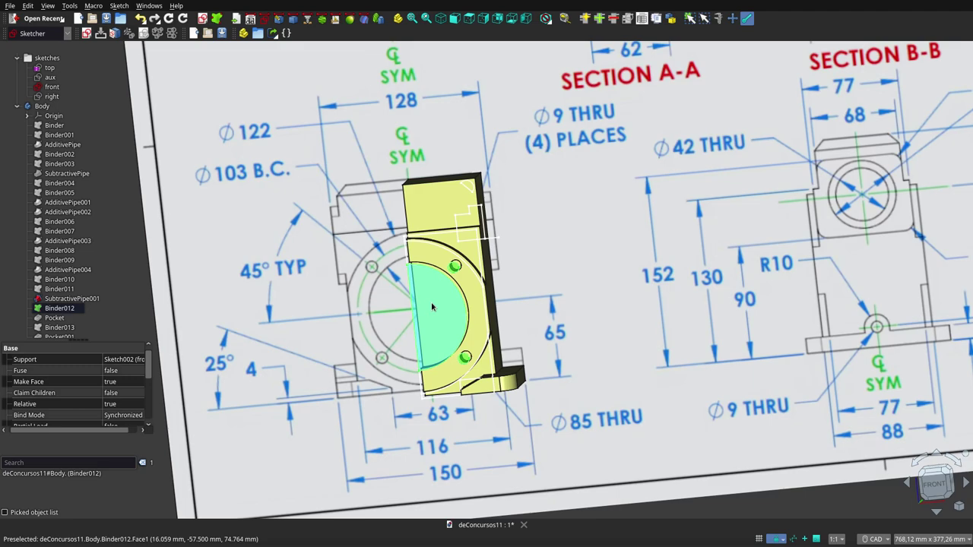
scroll(441, 307, "down", 3)
scroll(528, 305, "down", 2)
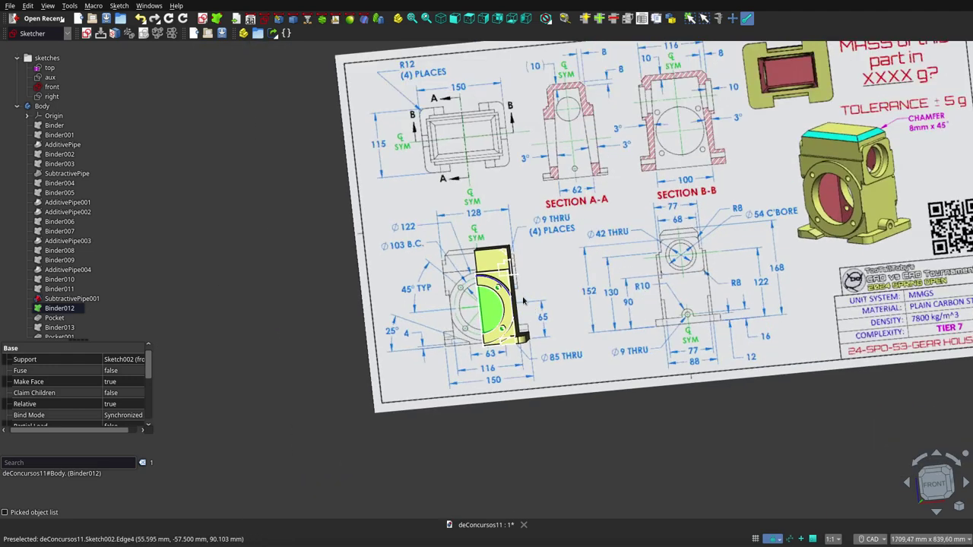
middle_click_drag(567, 311, 519, 287)
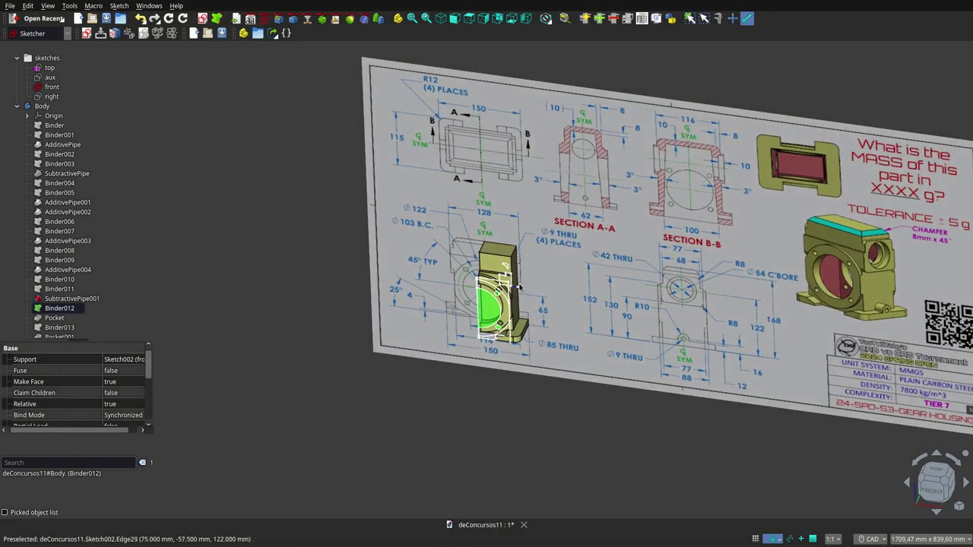
scroll(513, 270, "up", 3)
scroll(625, 284, "down", 2)
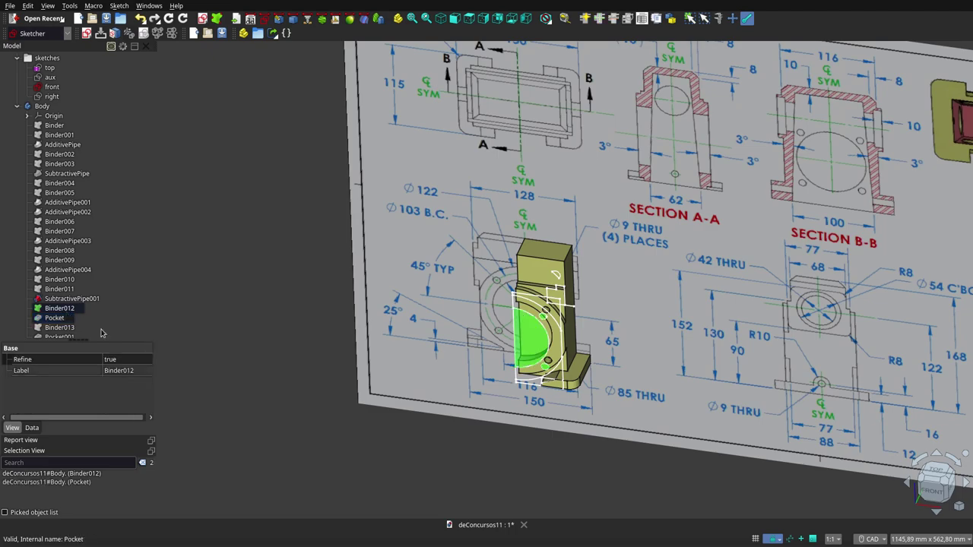
Show the Pocket result and orbit closer to inspect the semicircular cut.
key("space")
left_click(523, 428)
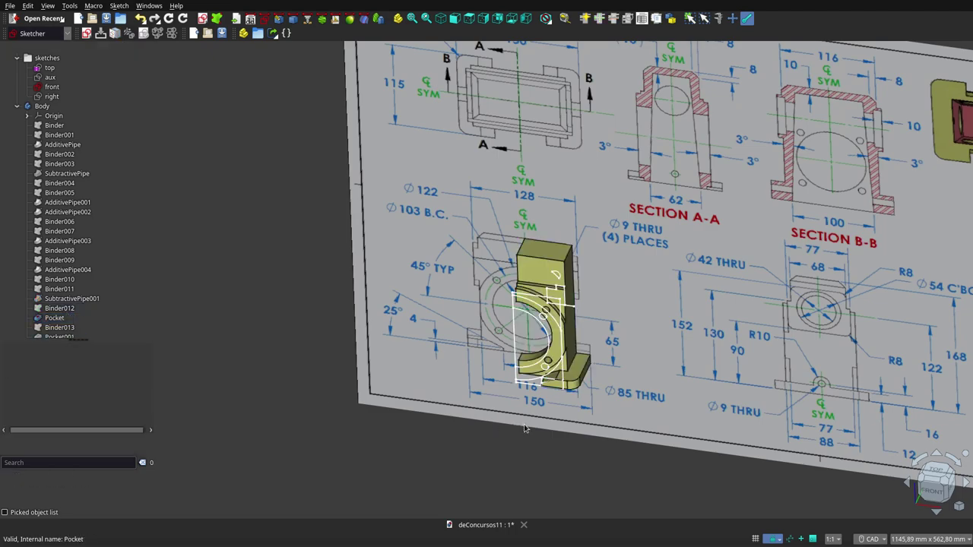
mouse_move(523, 428)
middle_mouse_down()
mouse_move(576, 353)
mouse_move(578, 426)
mouse_move(187, 320)
middle_mouse_up()
scroll(69, 304, "down", 1)
left_click(75, 299)
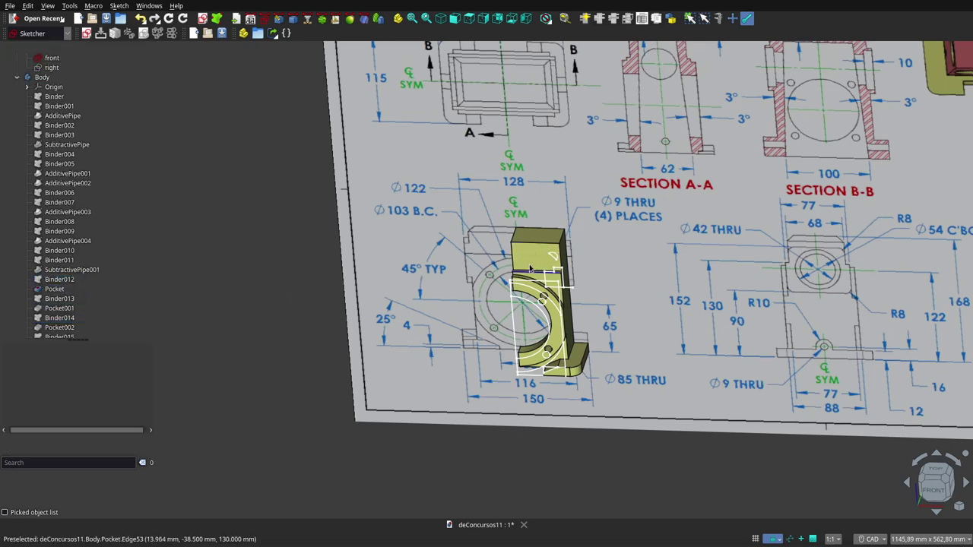
Show Pocket001 in place of Binder013, inspect the cut, then switch to Right view (3).
left_click(552, 257)
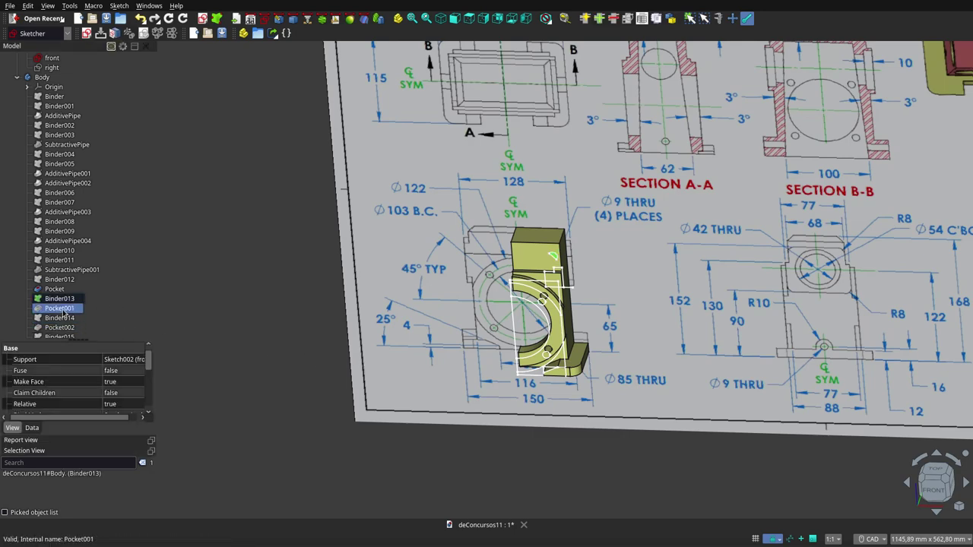
left_click(61, 309)
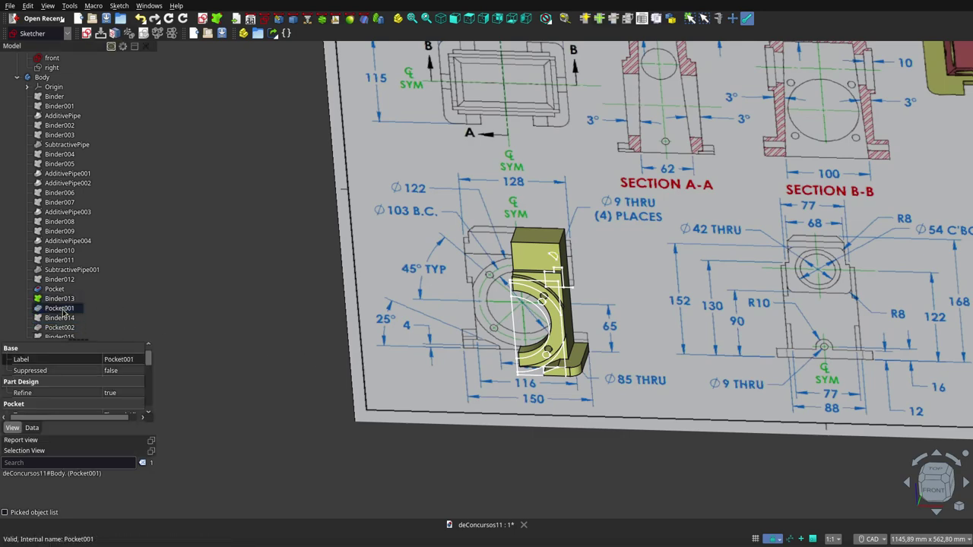
left_click(460, 367)
mouse_move(460, 367)
middle_mouse_down()
mouse_move(624, 277)
mouse_move(562, 304)
middle_mouse_up()
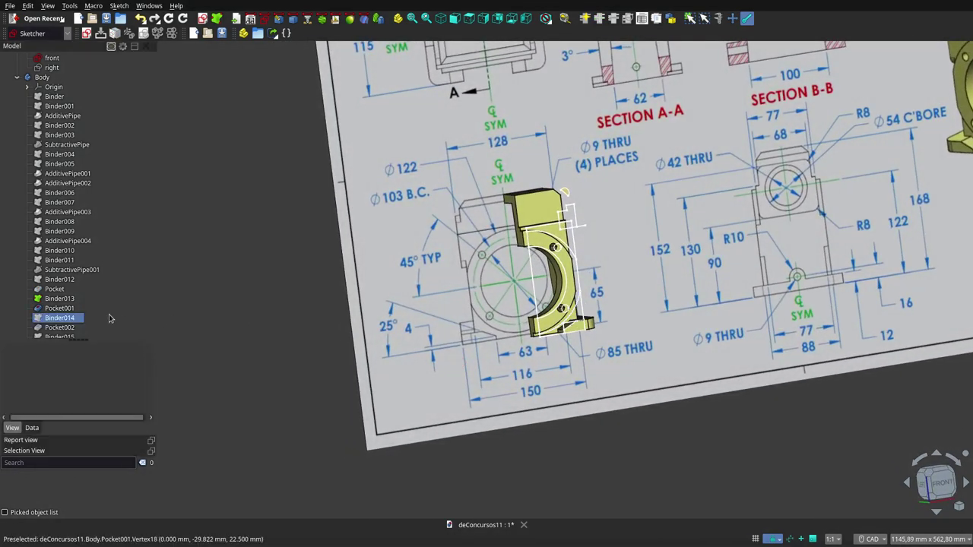
left_click(437, 325)
middle_click_drag(515, 318, 585, 335)
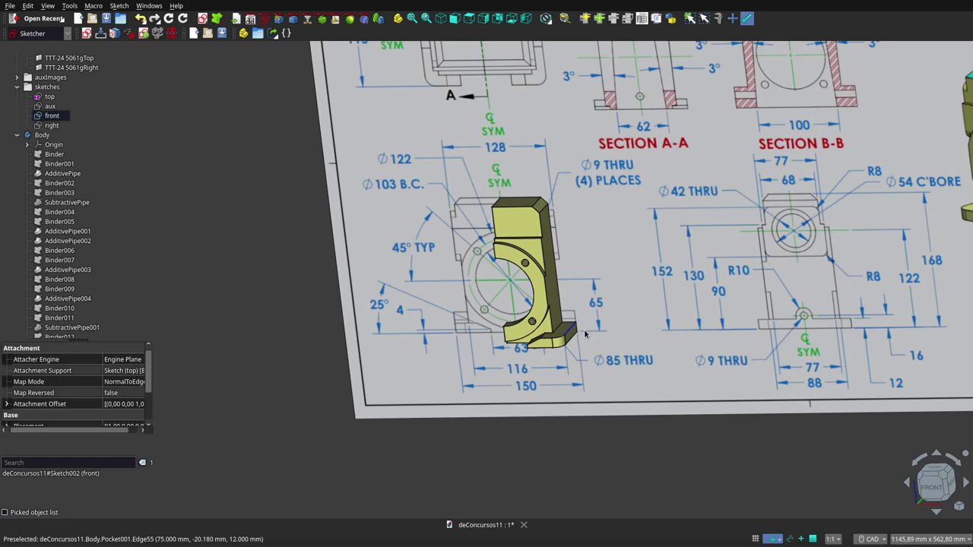
key("3")
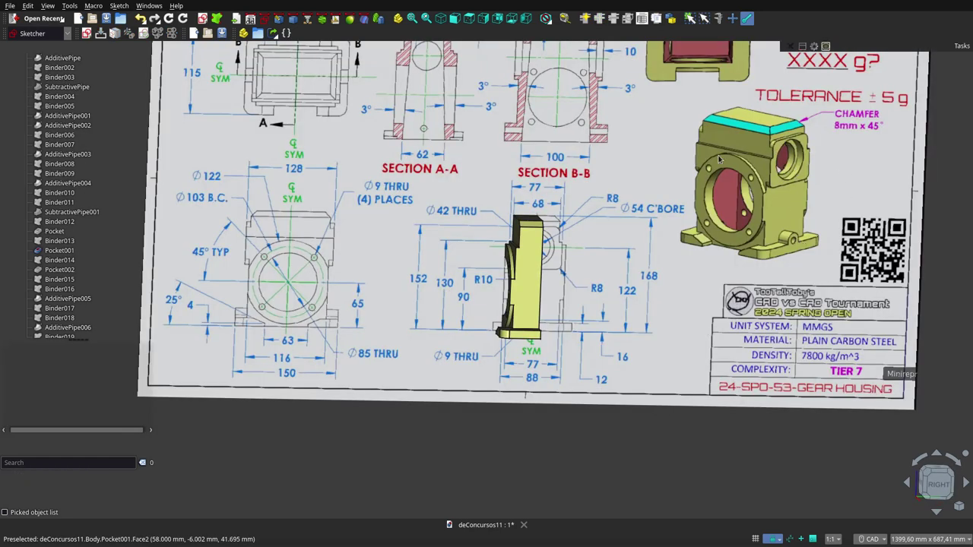
left_click(50, 263)
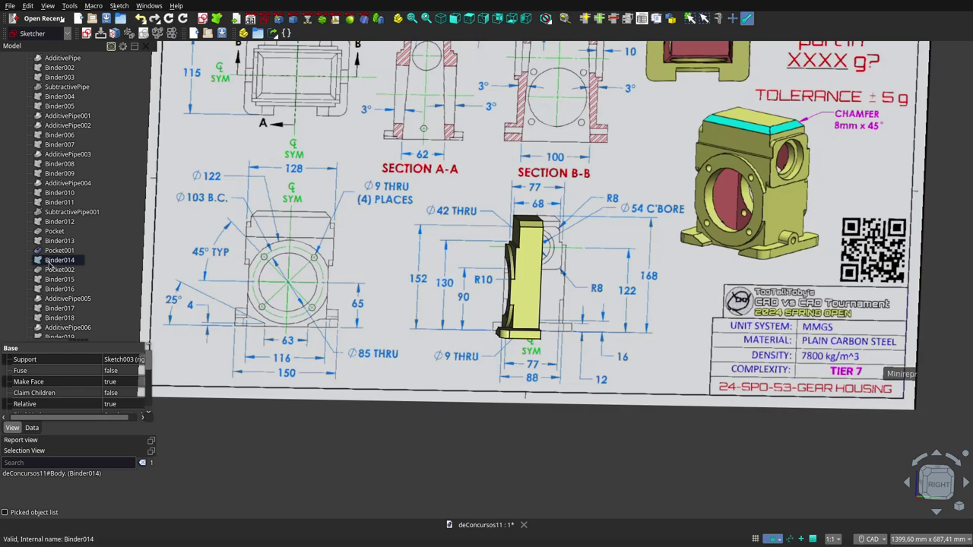
key("3")
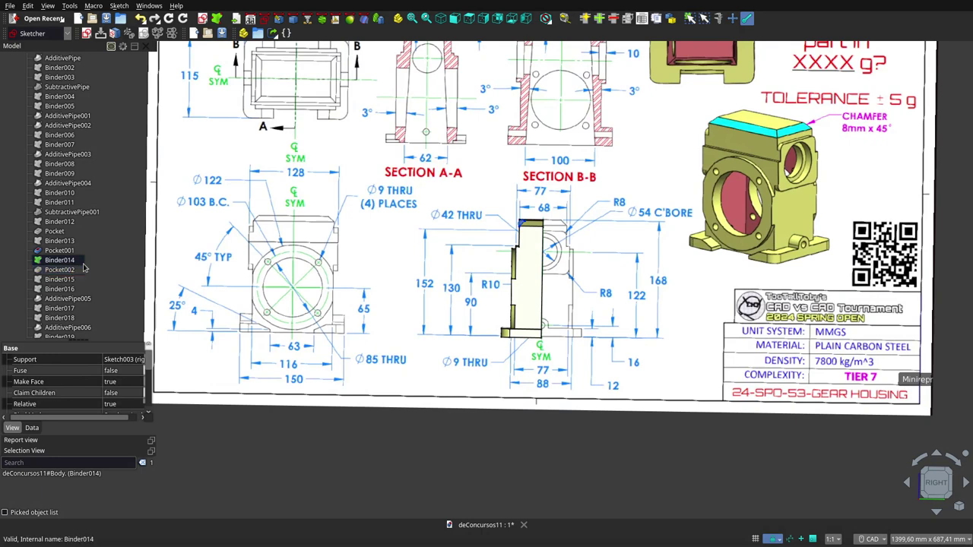
scroll(76, 171, "up", 3)
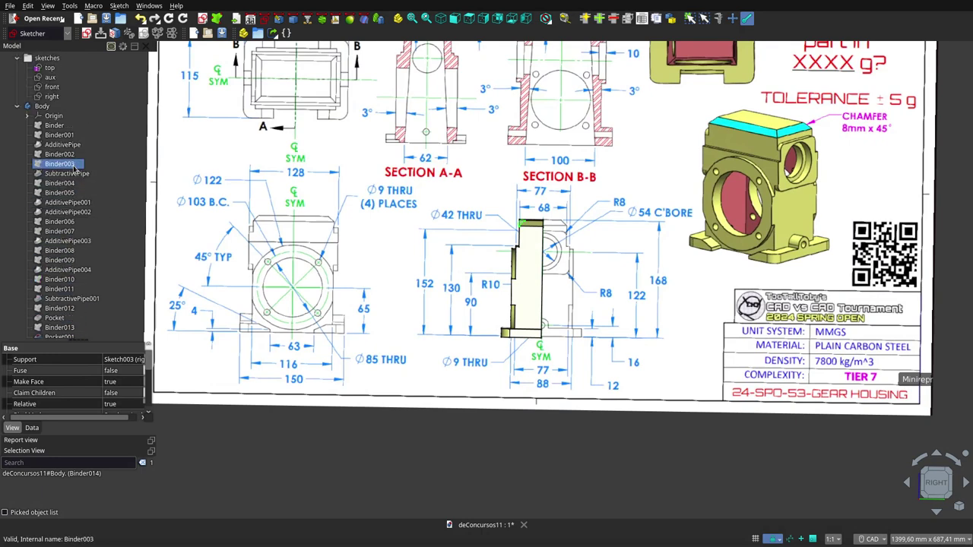
left_click(54, 96)
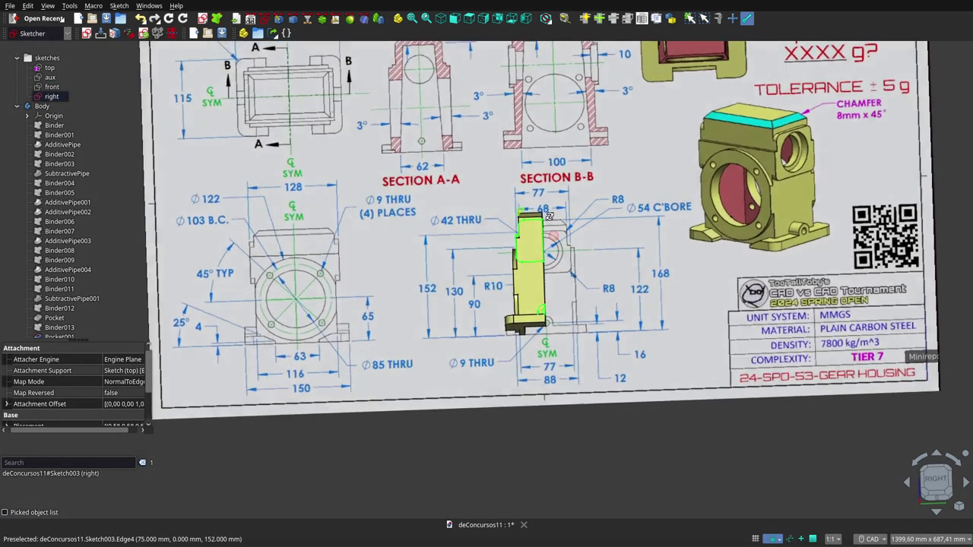
scroll(91, 304, "down", 1)
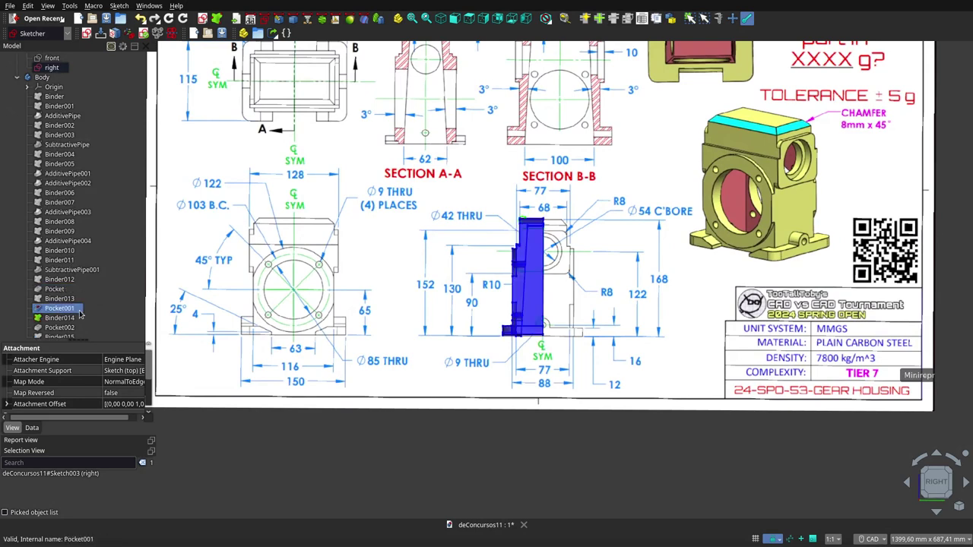
left_click(72, 327)
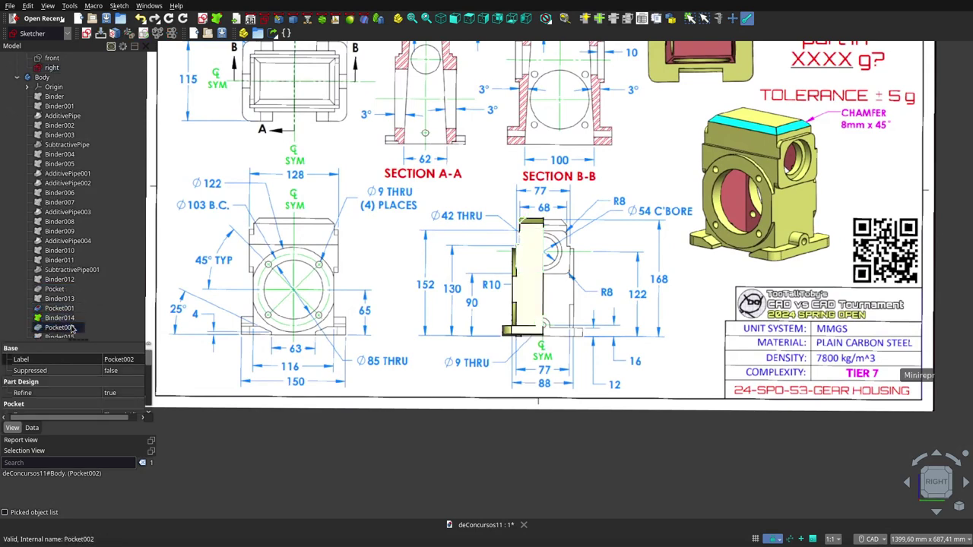
left_click(70, 321, "ctrl")
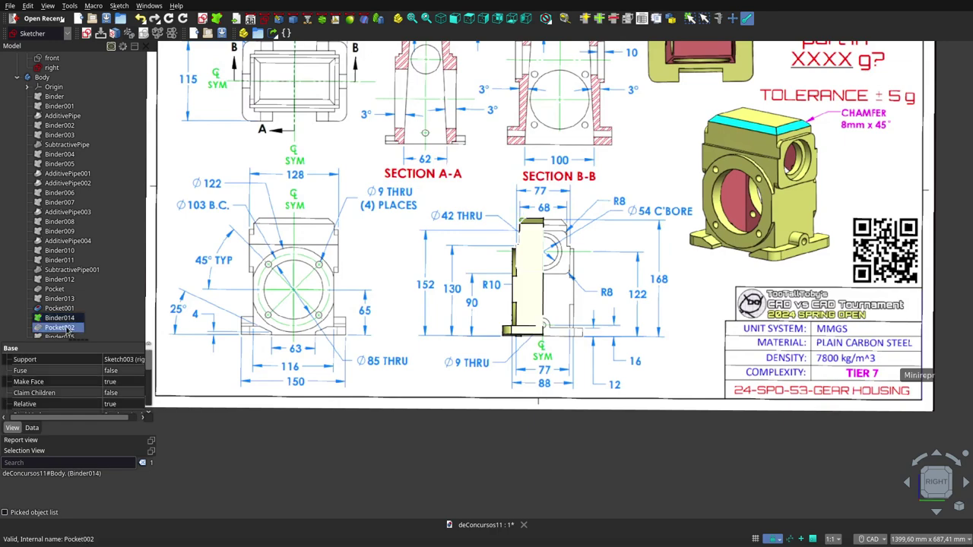
left_click(543, 340)
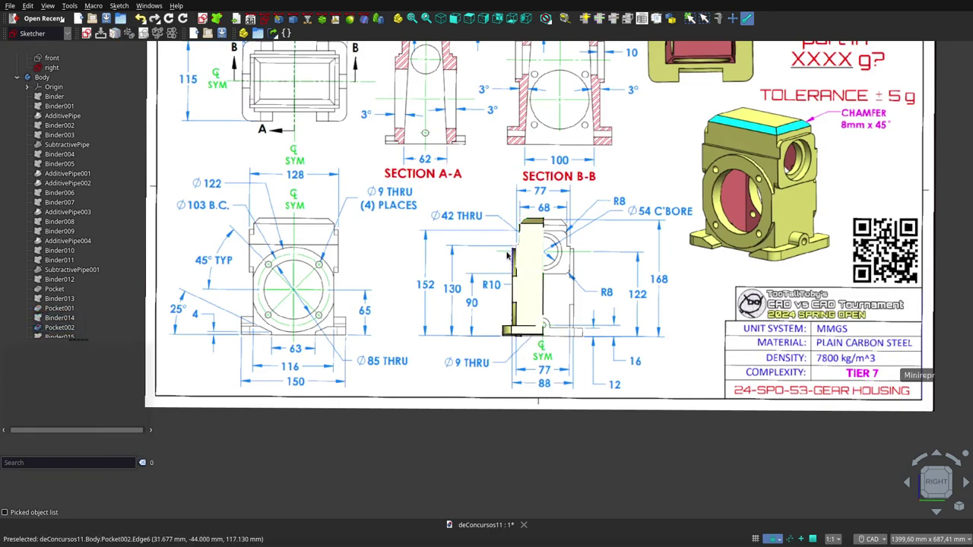
mouse_move(543, 340)
middle_mouse_down()
mouse_move(548, 282)
mouse_move(487, 299)
middle_mouse_up()
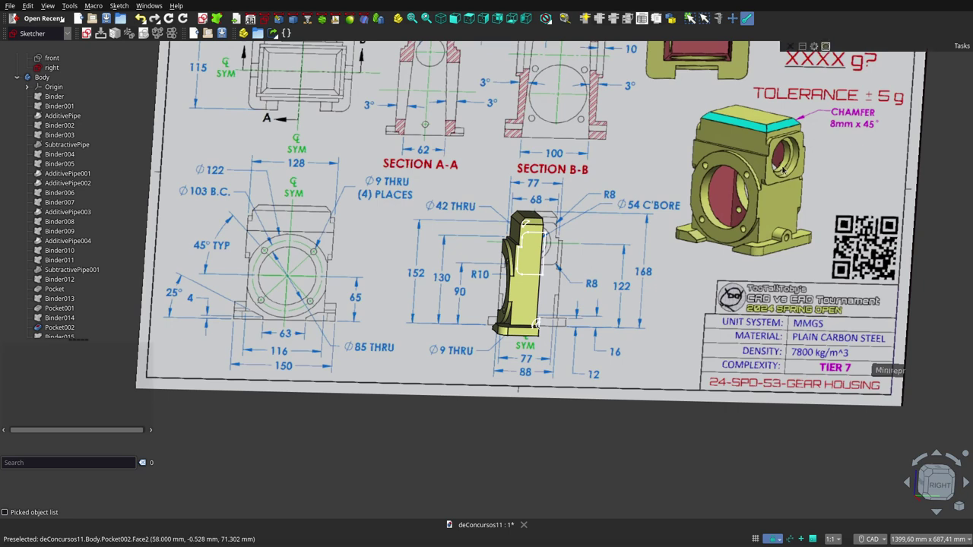
Inspect the Binder015 and Binder016 profiles over the tilted drawing sheet.
left_click(60, 336)
scroll(94, 280, "down", 2)
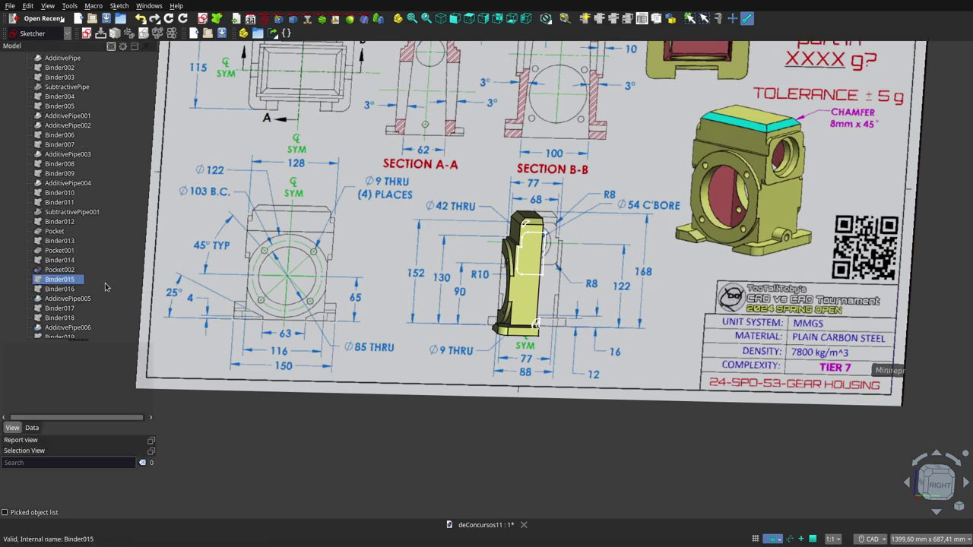
left_click(74, 290)
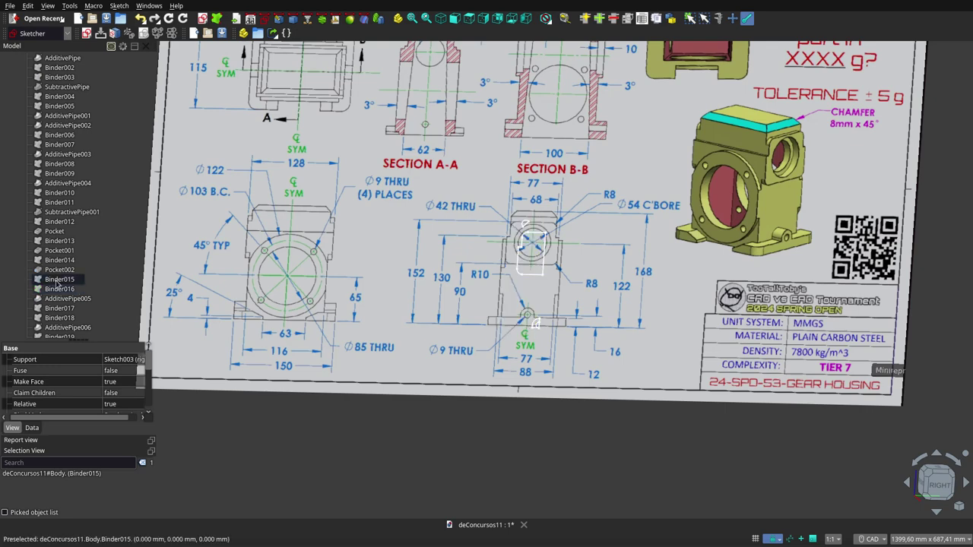
mouse_move(532, 323)
middle_mouse_down()
mouse_move(519, 340)
mouse_move(393, 325)
middle_mouse_up()
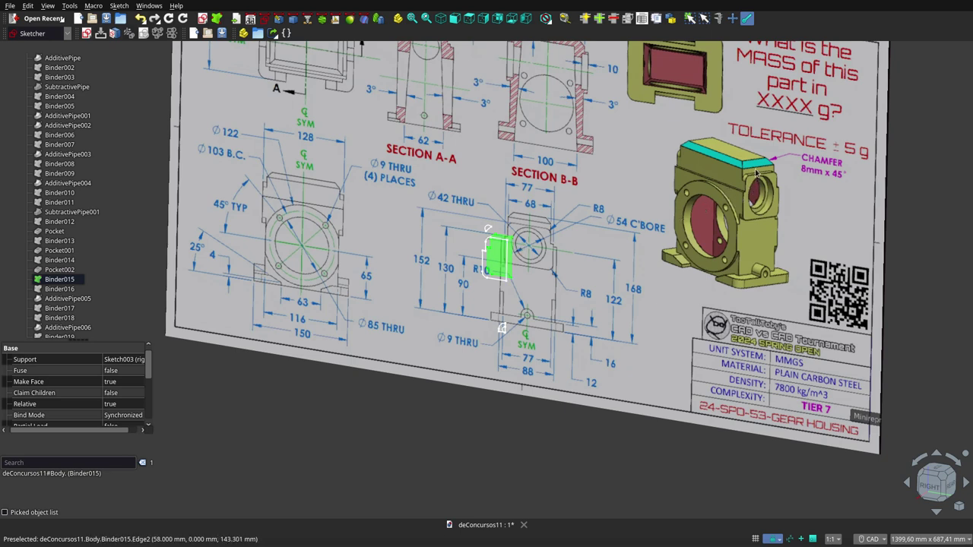
key("Down")
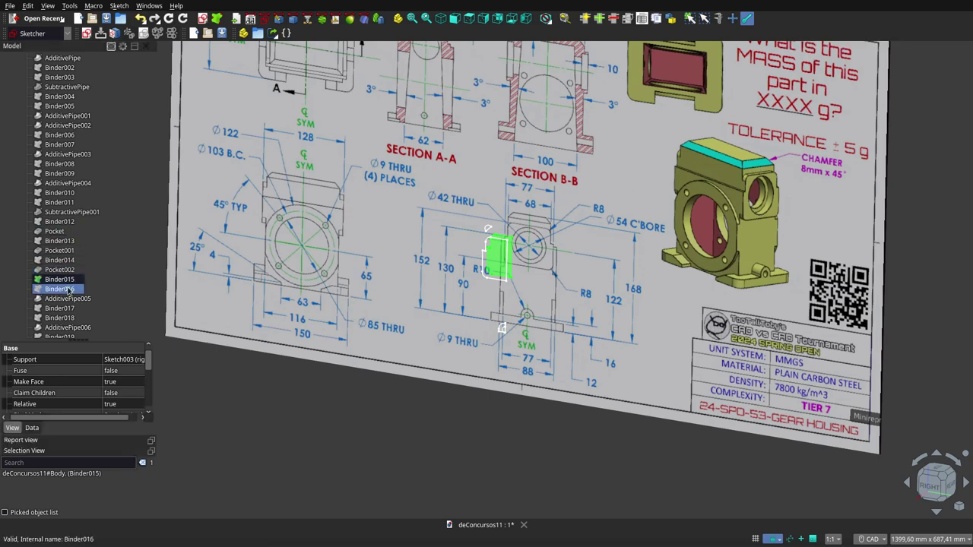
key("space")
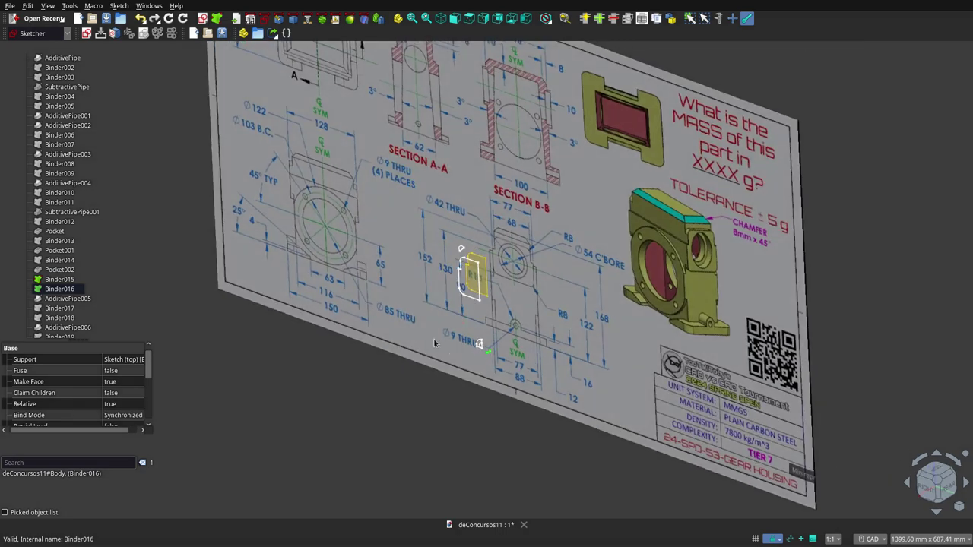
scroll(483, 342, "up", 3)
scroll(515, 346, "down", 3)
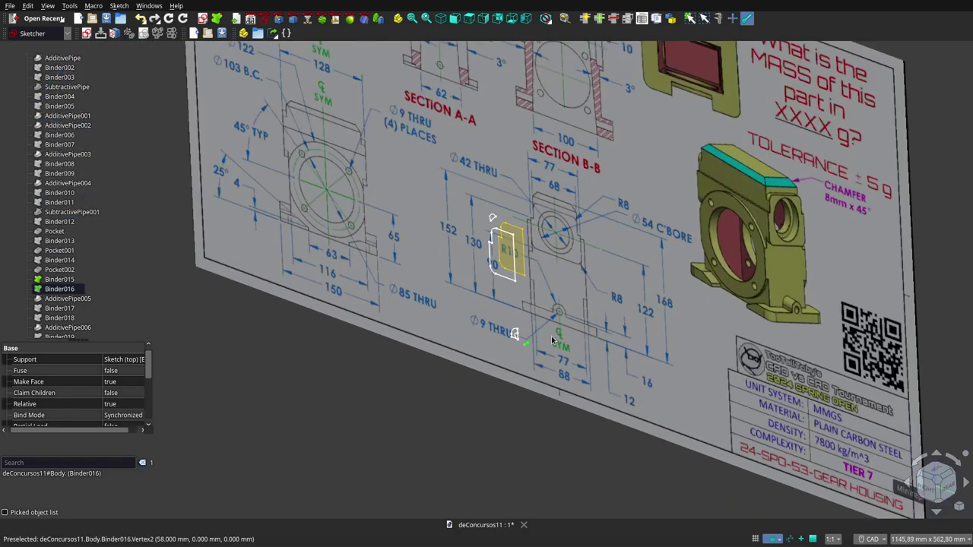
scroll(515, 342, "down", 2)
Select Binder015, Binder016 and AdditivePipe005, and toggle Pocket002's visibility.
left_click(72, 279)
left_click(67, 298, "shift")
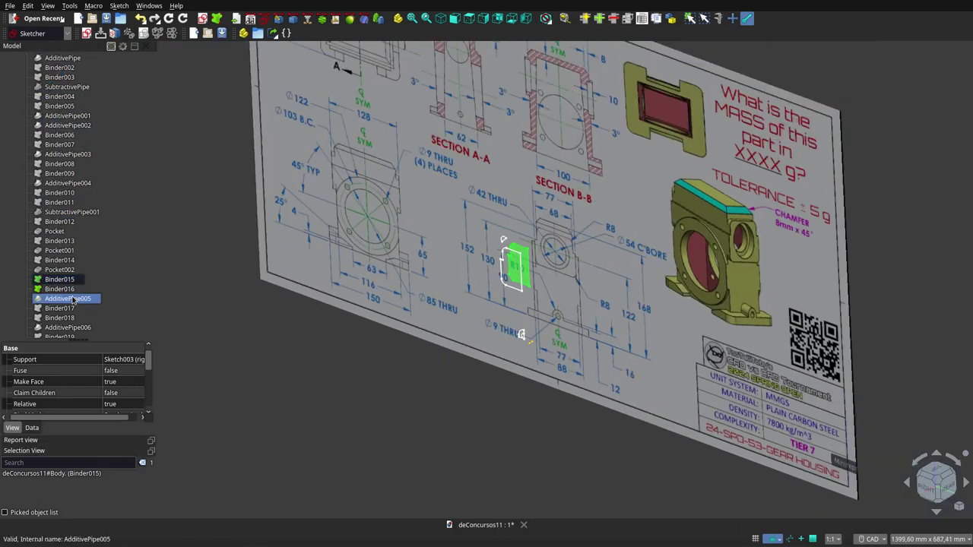
middle_click_drag(719, 342, 793, 343)
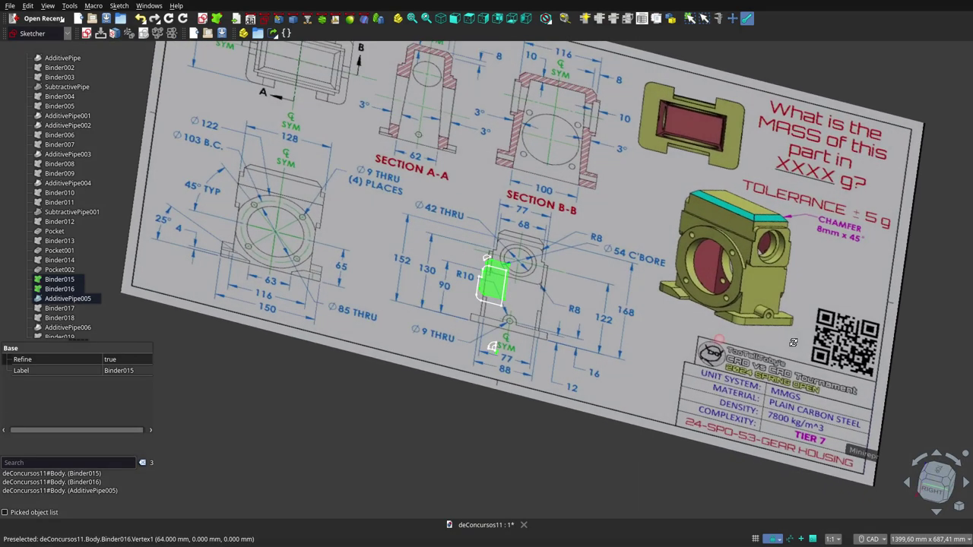
left_click(54, 270)
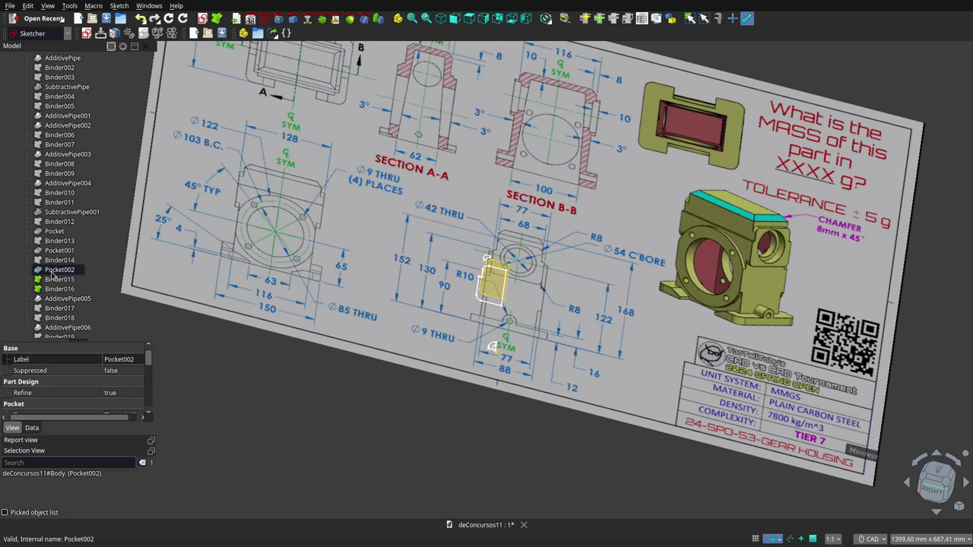
key("space")
left_click(55, 279)
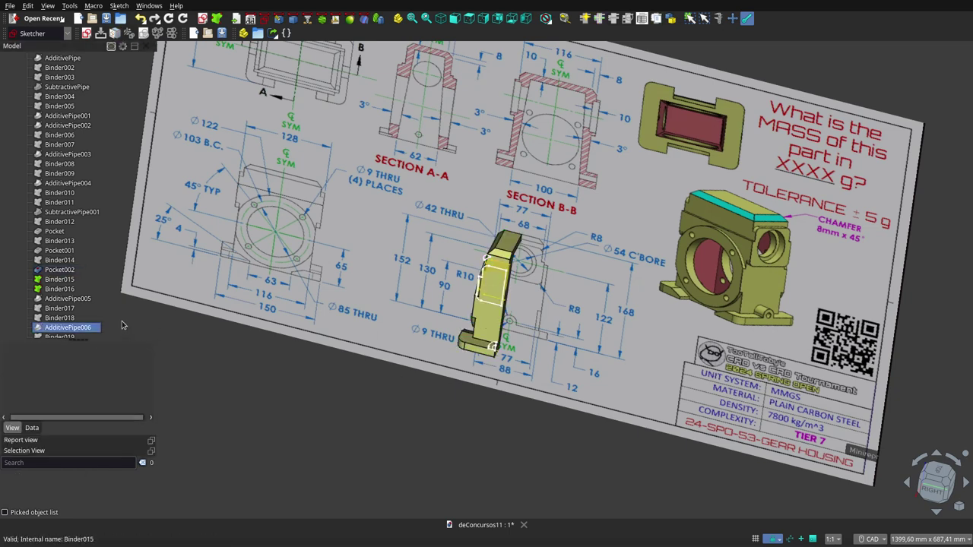
left_click(61, 299, "shift")
left_click(498, 378)
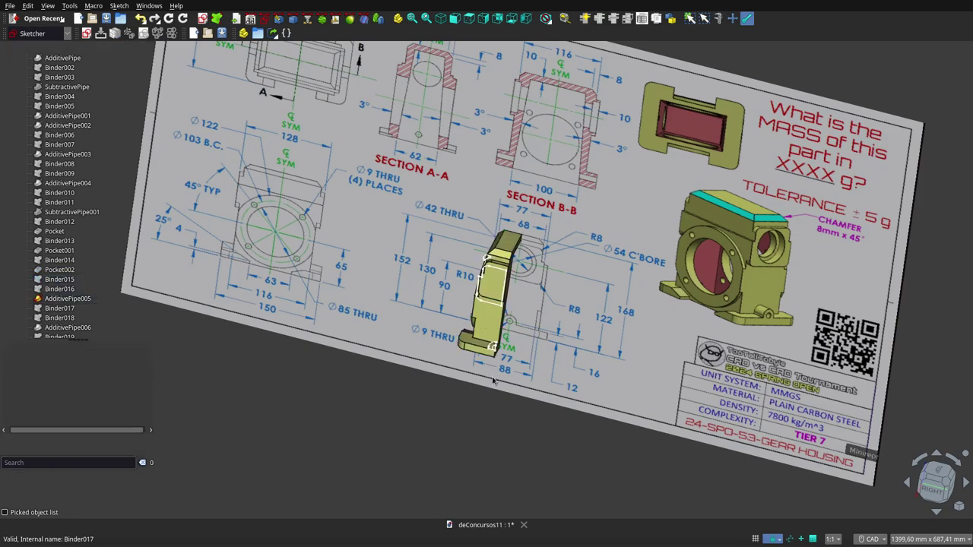
mouse_move(494, 383)
middle_mouse_down()
mouse_move(583, 364)
mouse_move(553, 336)
middle_mouse_up()
scroll(583, 364, "up", 3)
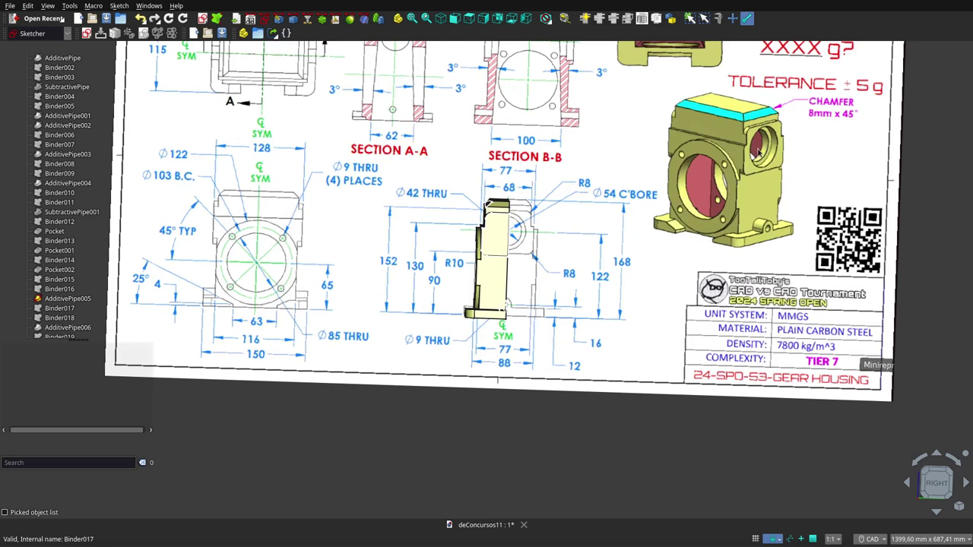
left_click(88, 308)
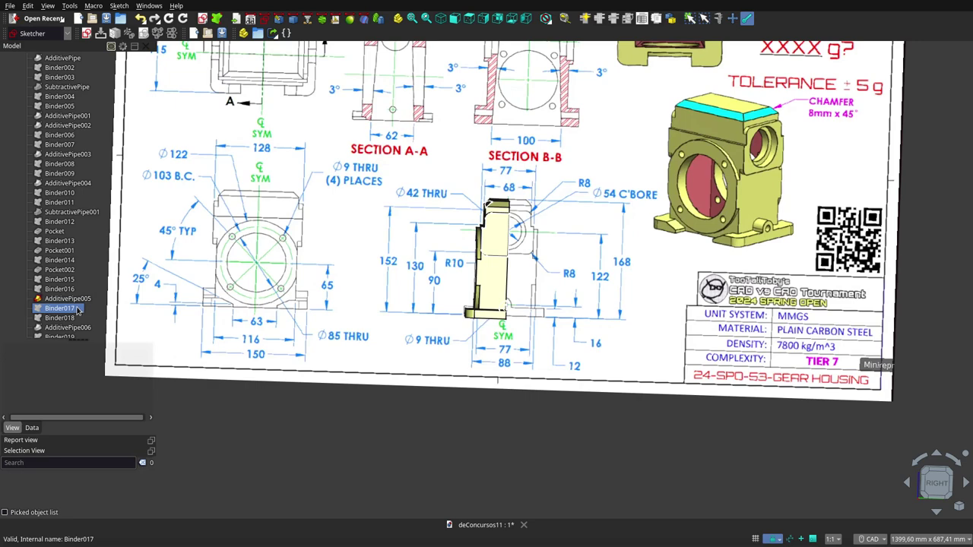
left_click(77, 310, "ctrl")
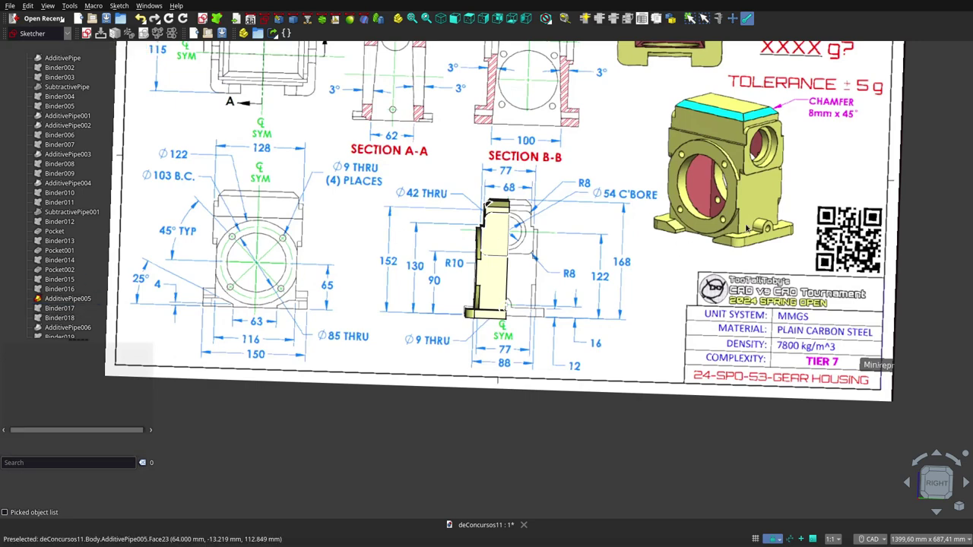
left_click(61, 309)
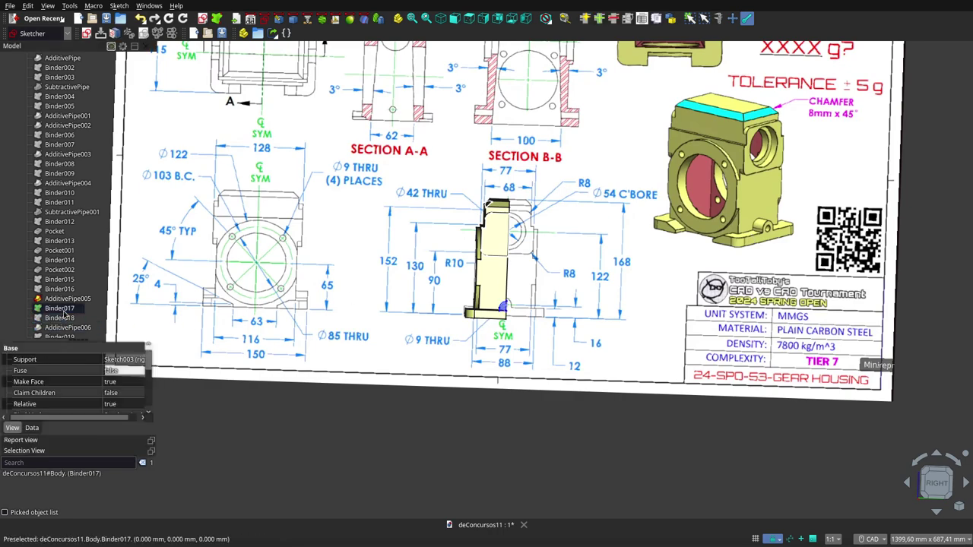
middle_click_drag(409, 354, 379, 374)
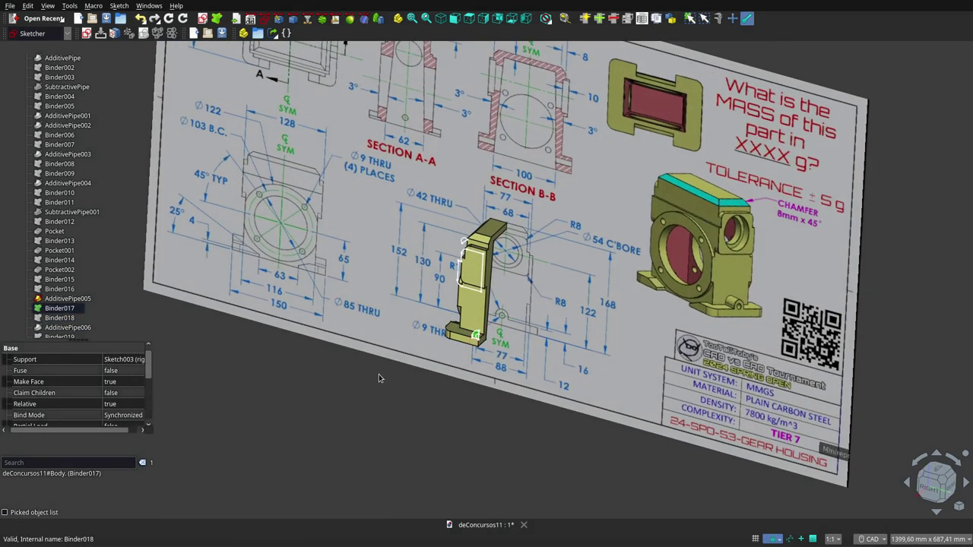
Zoom in on the part's foot and select Binder018 to compare it with the drawing.
scroll(417, 357, "up", 3)
scroll(417, 357, "up", 5)
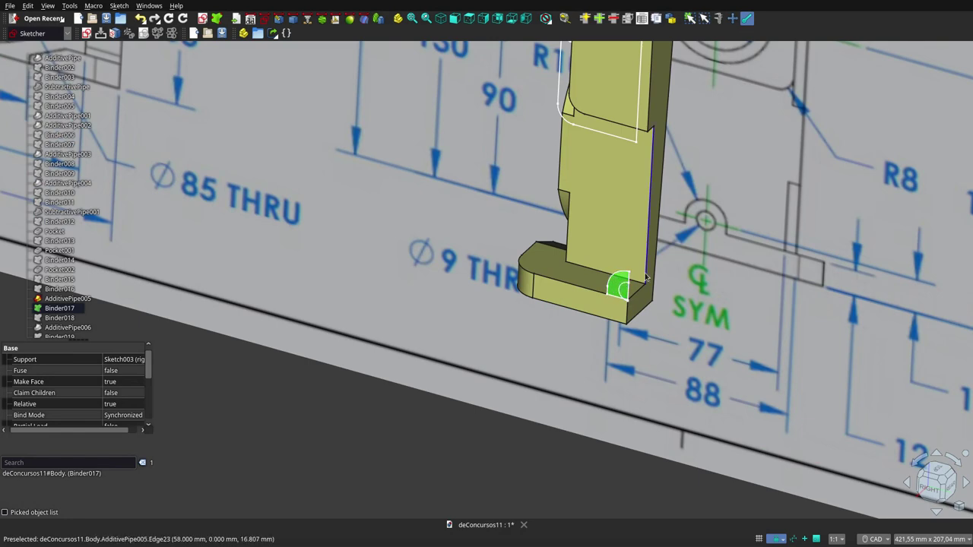
scroll(620, 291, "down", 5)
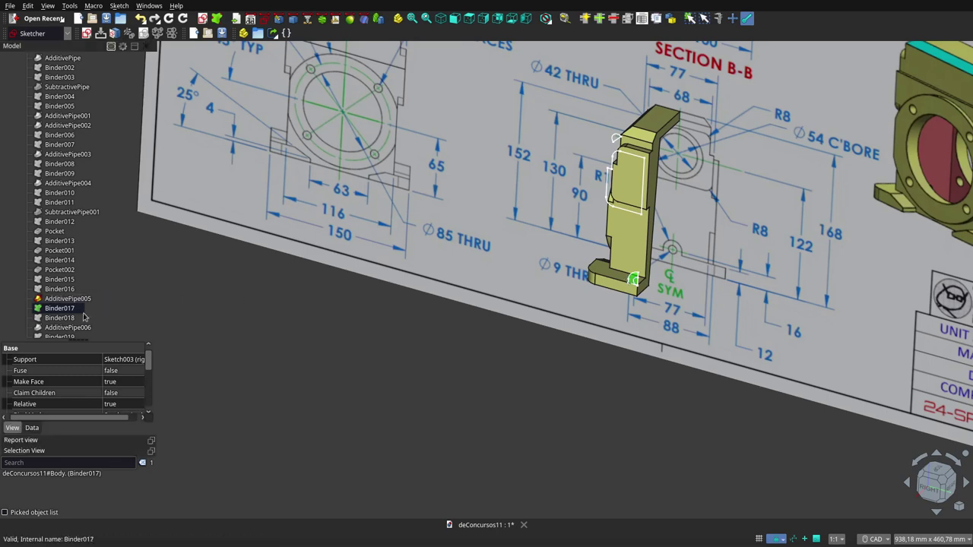
left_click(61, 318)
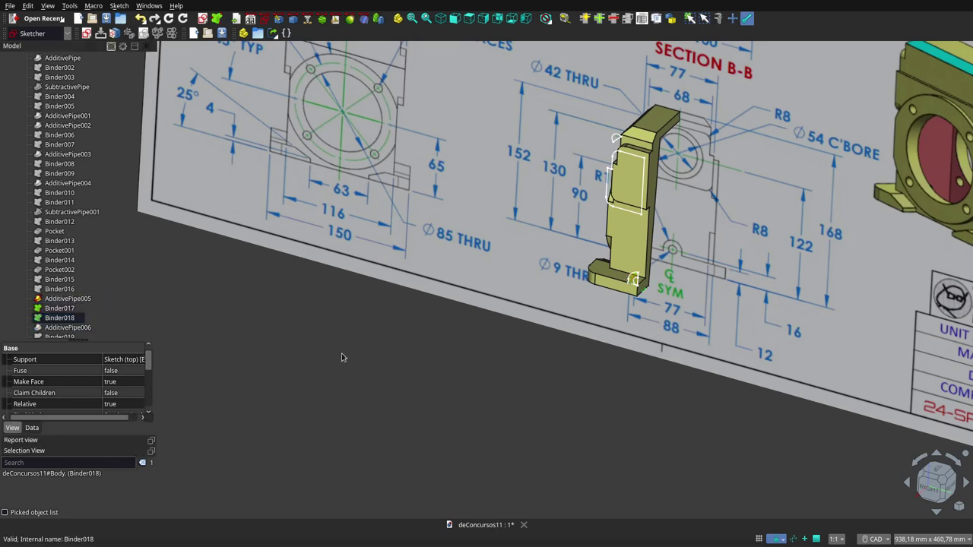
middle_click_drag(342, 357, 542, 342)
scroll(616, 304, "up", 5)
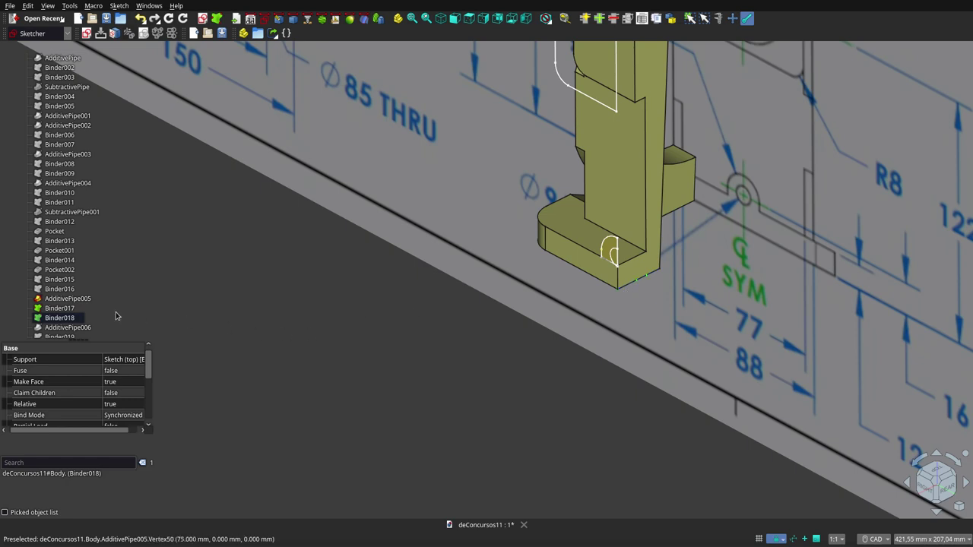
Bring in AdditivePipe006's lug at the bracket base, then zoom out and select Binder019.
left_click(72, 327, "ctrl")
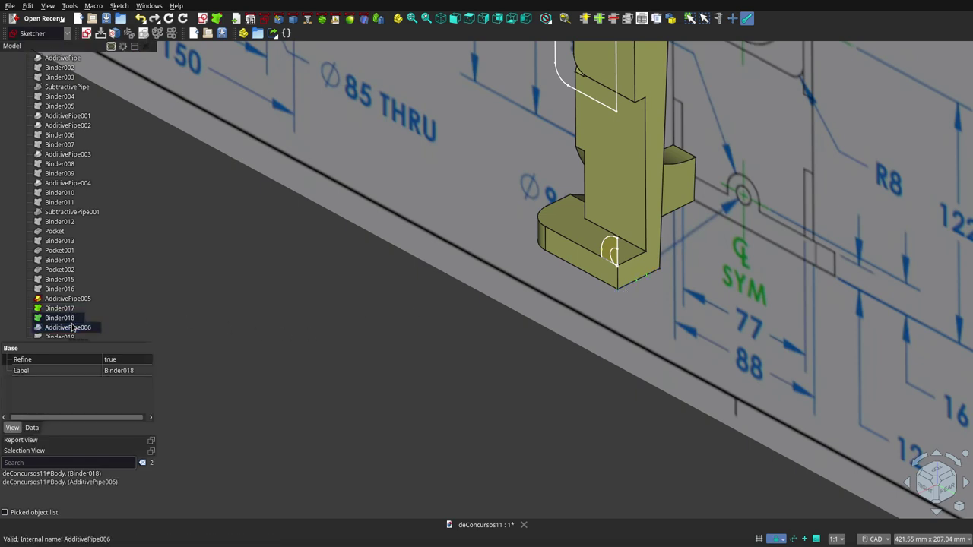
left_click(451, 378)
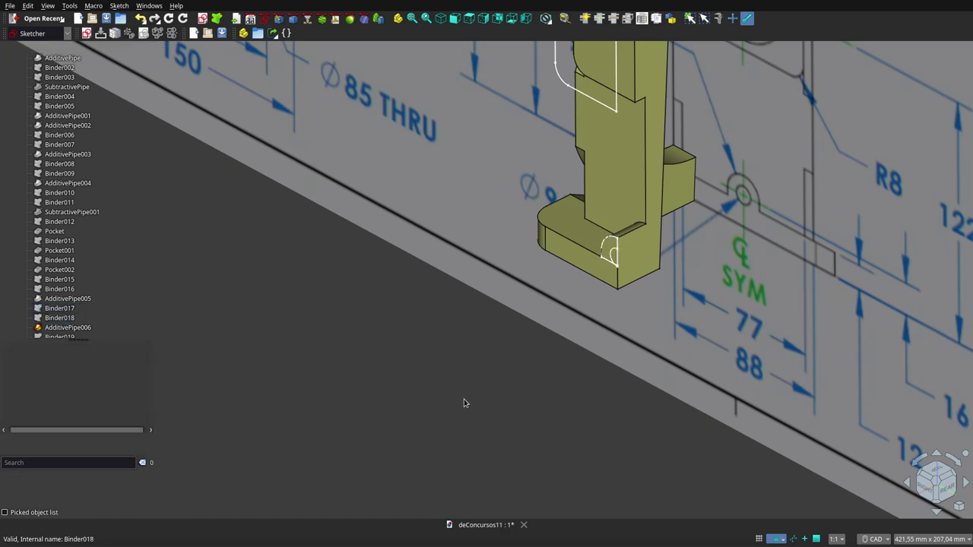
scroll(464, 403, "down", 5)
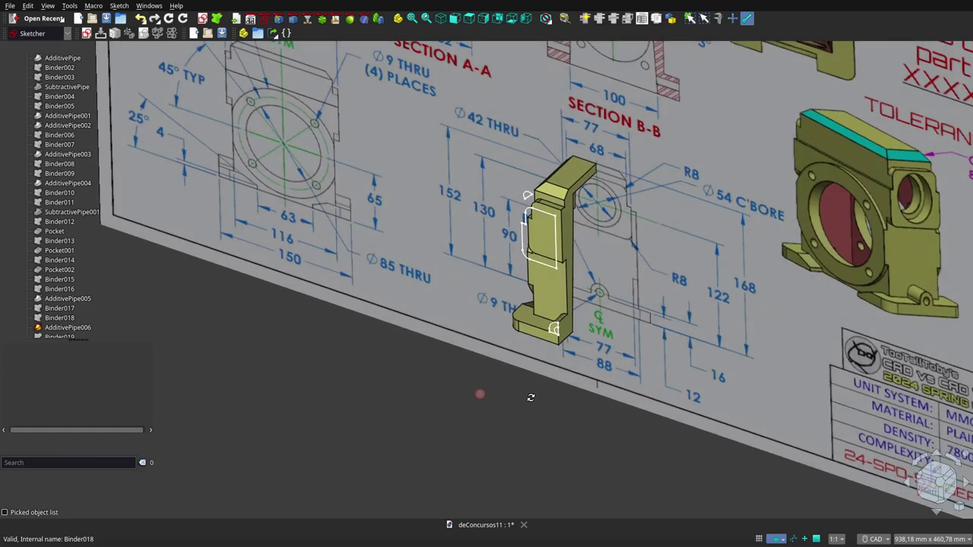
scroll(530, 398, "down", 2)
scroll(531, 401, "down", 1)
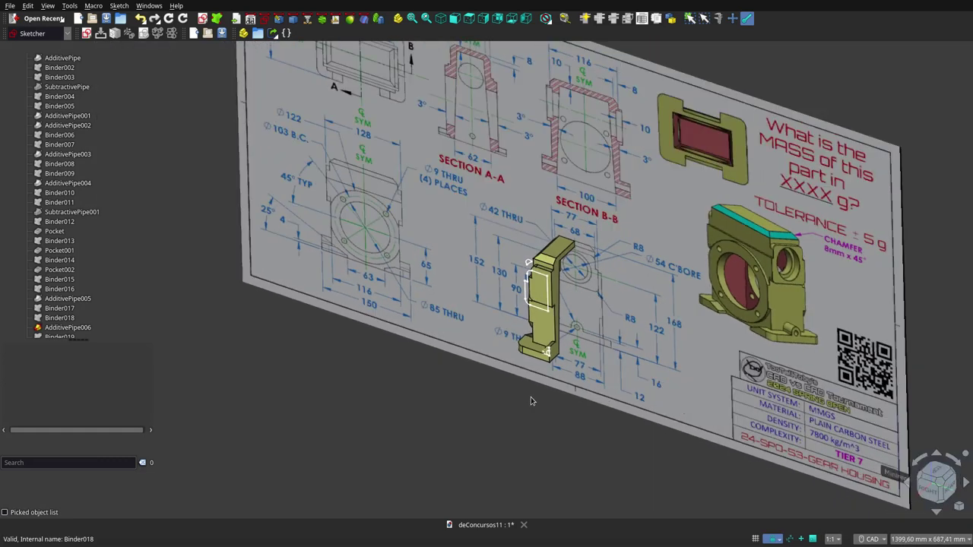
left_click(65, 280)
left_click(69, 298)
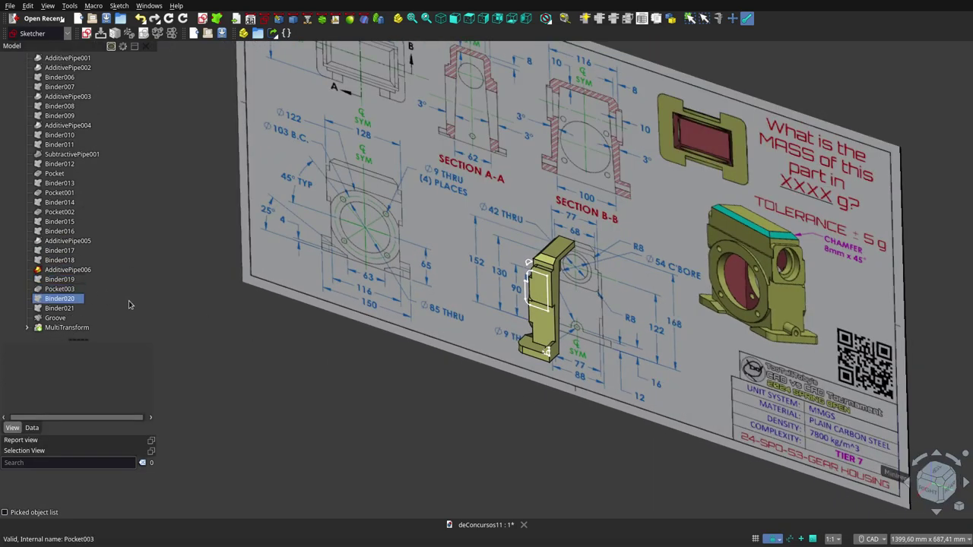
left_click(69, 292)
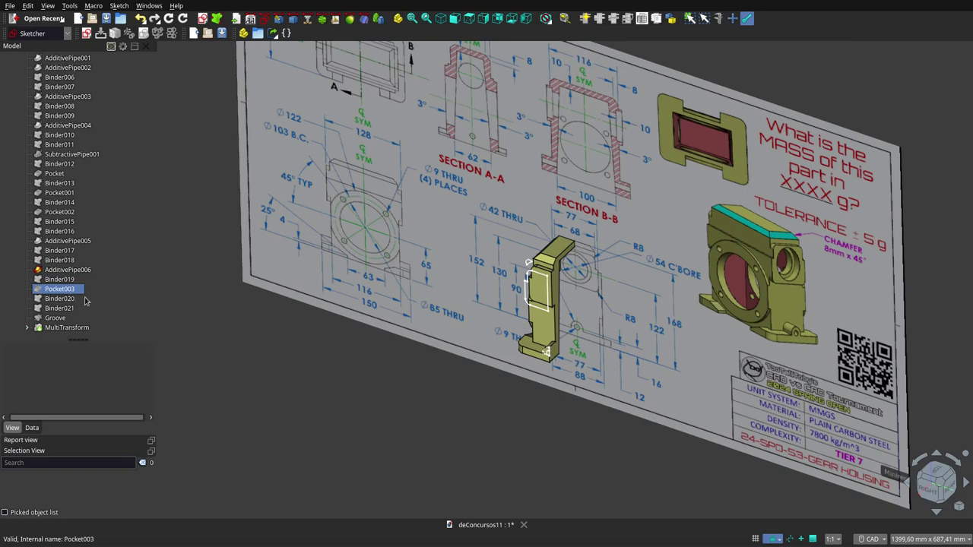
left_click(190, 308)
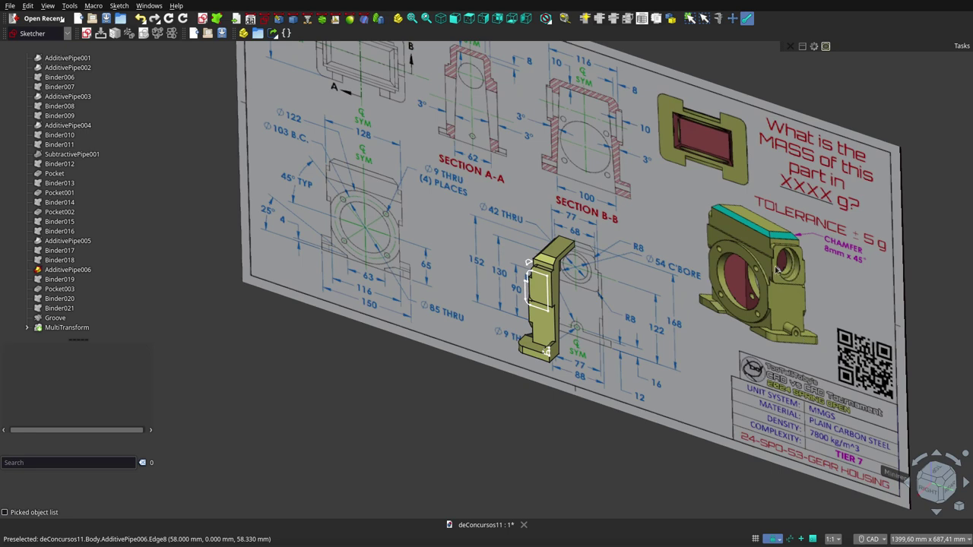
left_click(66, 280)
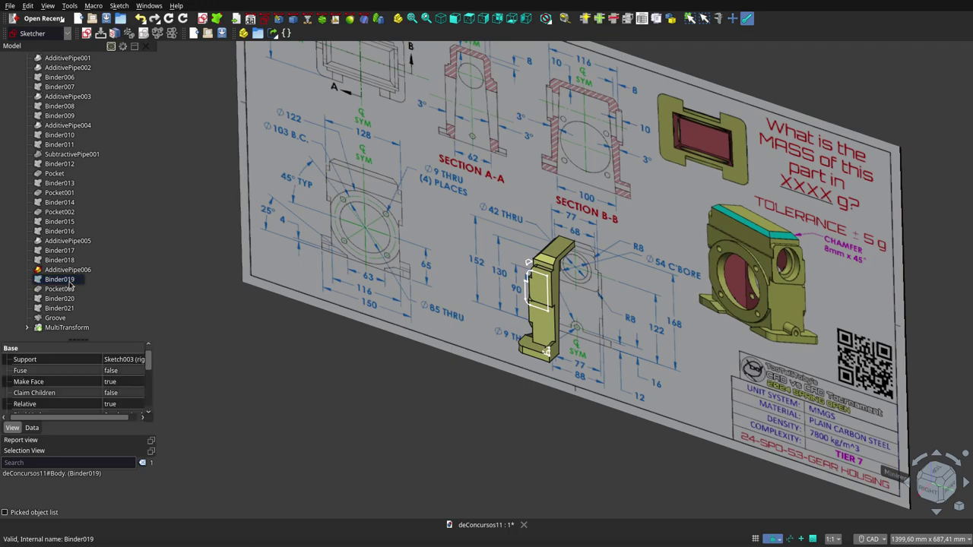
scroll(539, 376, "up", 5)
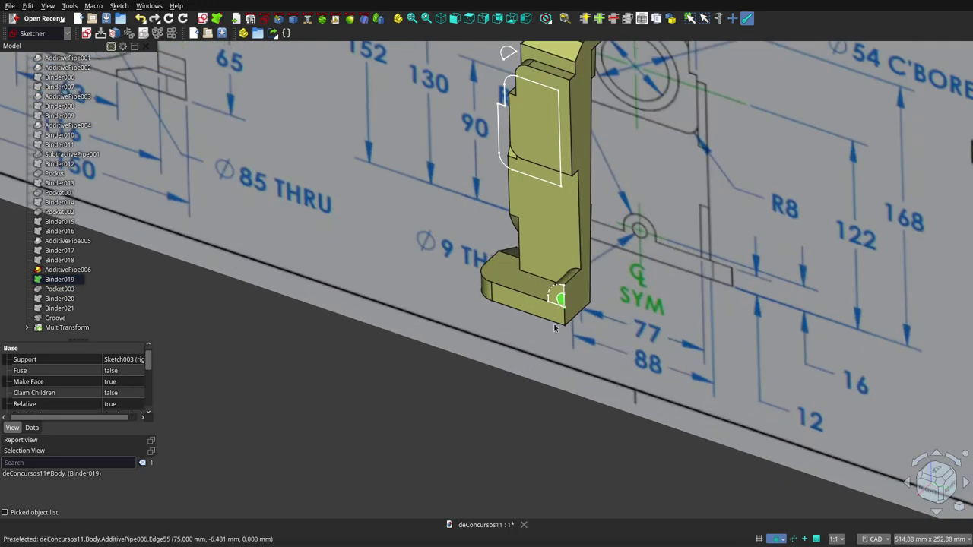
scroll(563, 304, "down", 3)
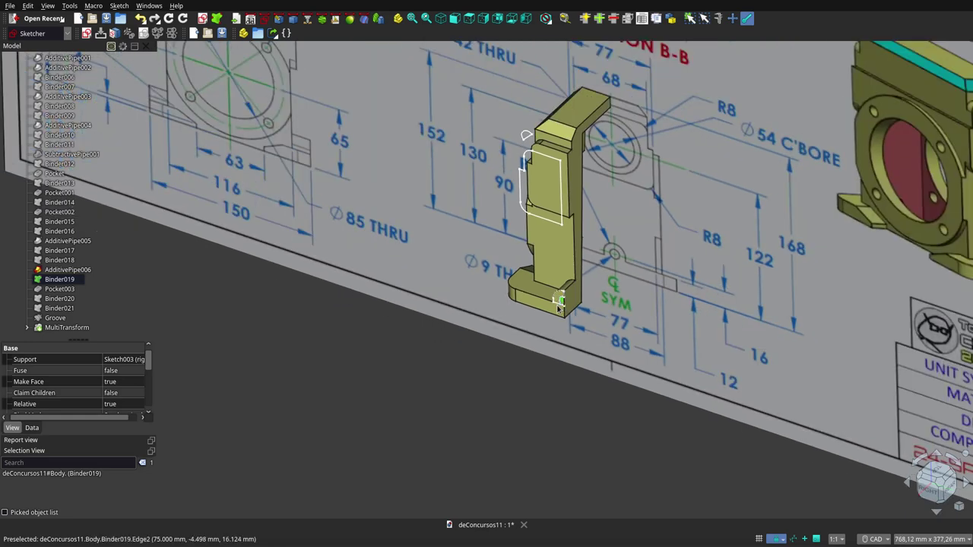
left_click(60, 289, "ctrl")
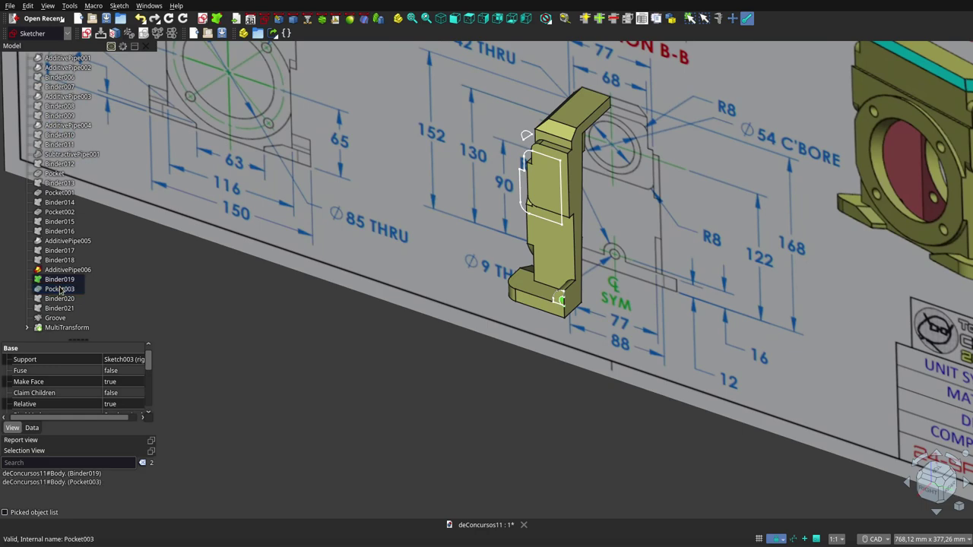
left_click(584, 328)
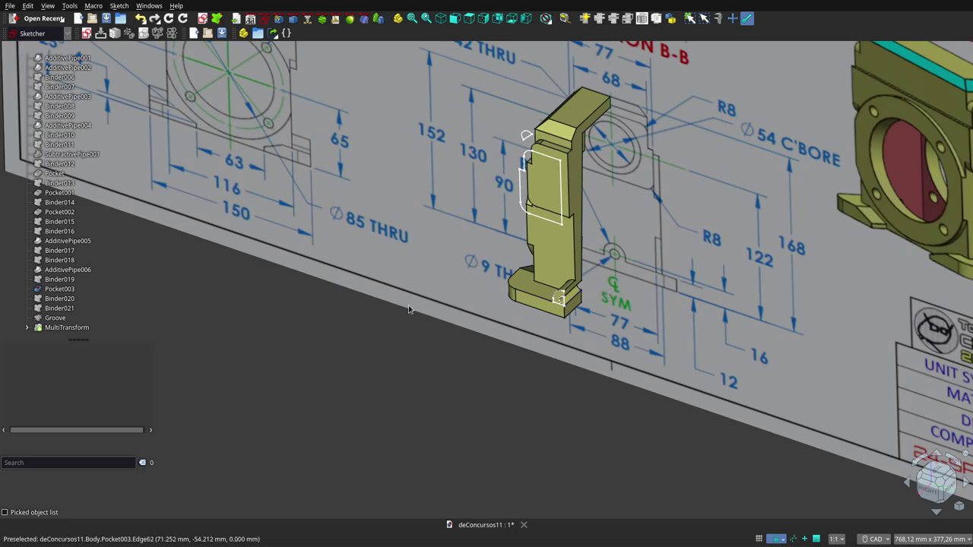
Orbit around the part and select Binder020, then the front sketch.
middle_click_drag(545, 283, 624, 263)
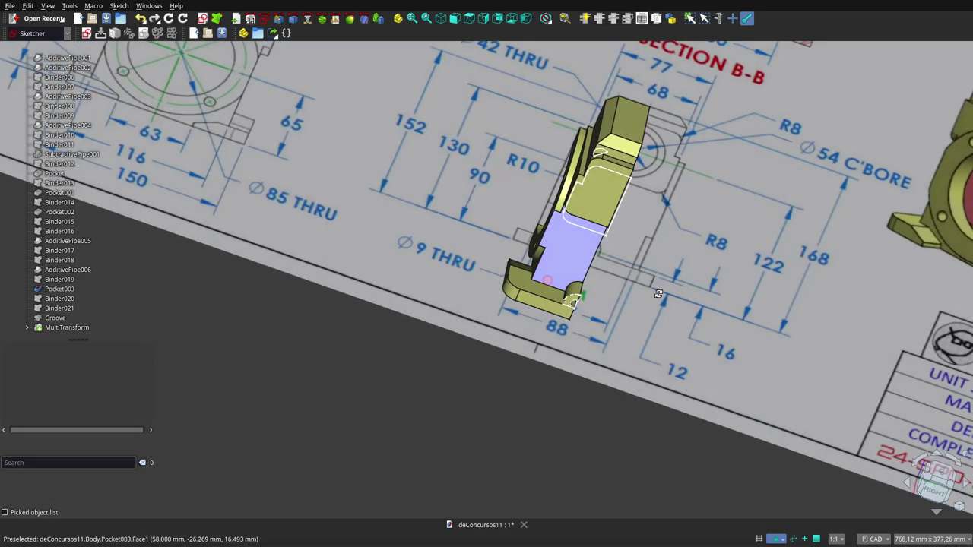
scroll(624, 264, "down", 3)
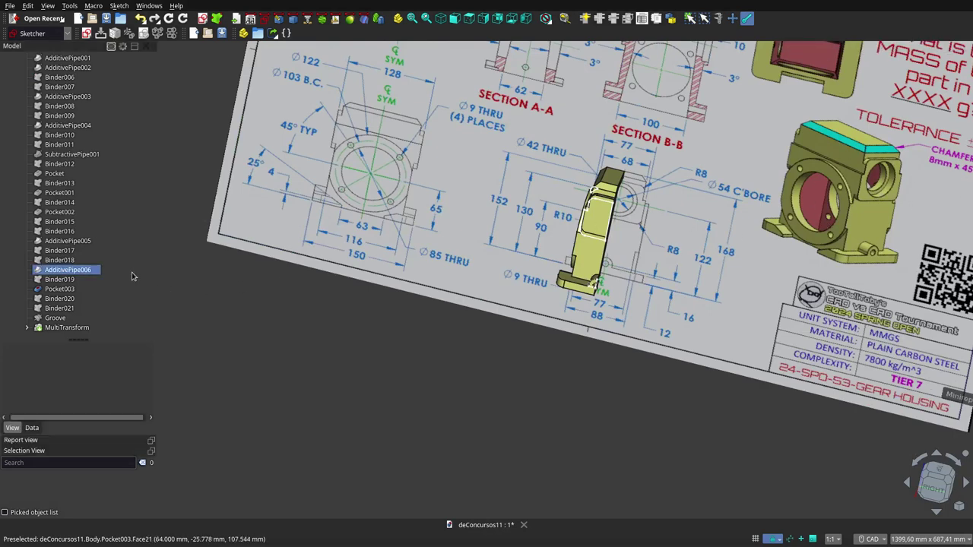
left_click(67, 299)
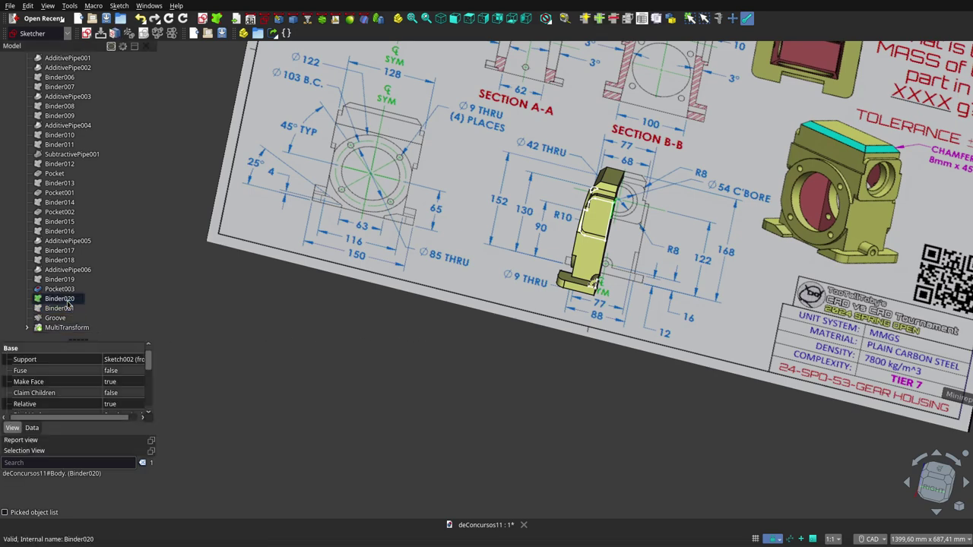
middle_click_drag(545, 346, 450, 320)
scroll(61, 152, "up", 4)
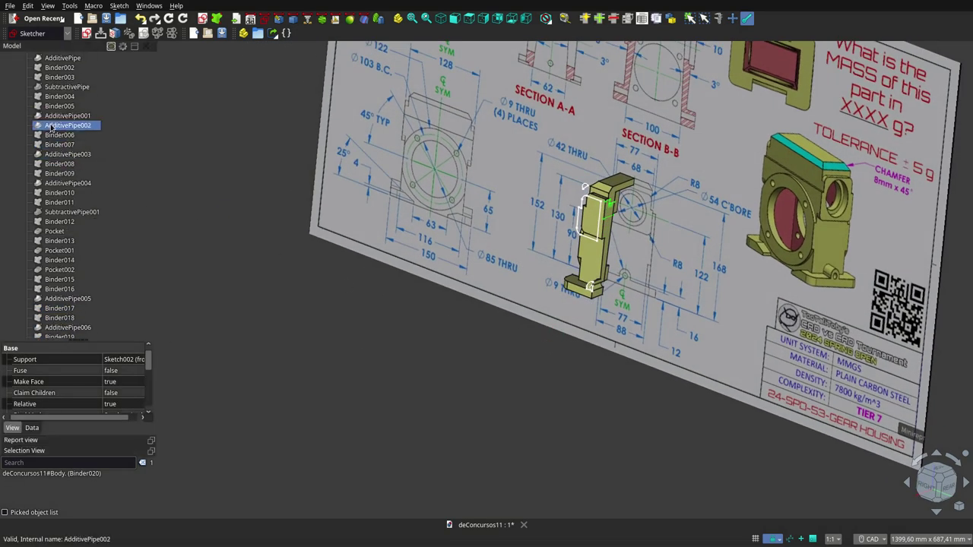
scroll(51, 128, "up", 2)
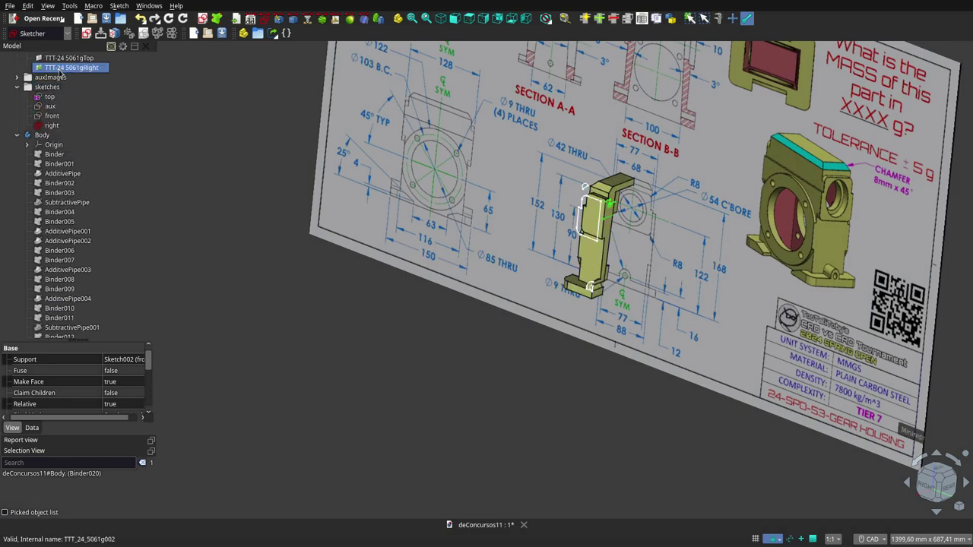
left_click(52, 116)
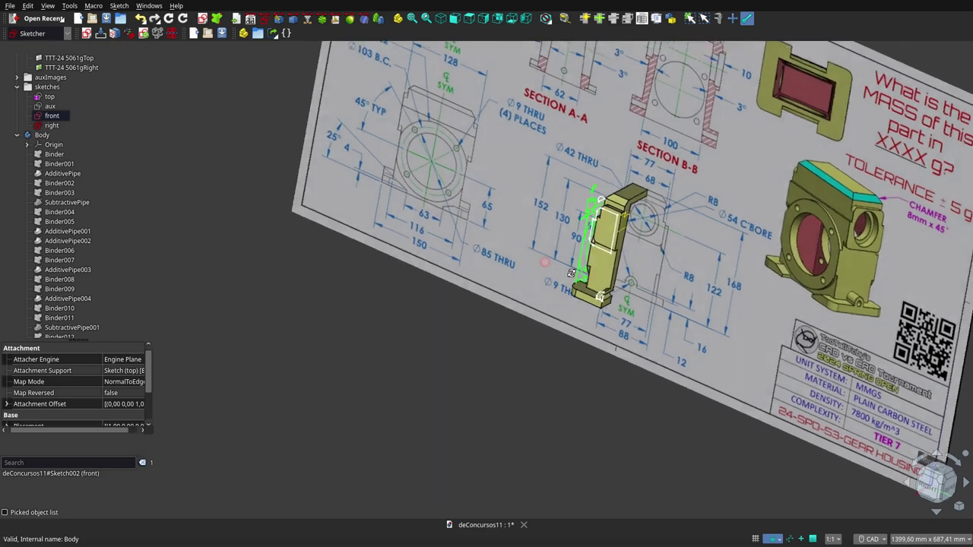
Tilt and zoom the view to compare the part against the drawing sheet.
mouse_move(544, 262)
middle_mouse_down()
mouse_move(622, 289)
mouse_move(627, 237)
mouse_move(595, 251)
mouse_move(625, 298)
mouse_move(643, 298)
mouse_move(500, 240)
middle_mouse_up()
scroll(625, 298, "up", 5)
scroll(374, 236, "down", 2)
scroll(374, 236, "down", 2)
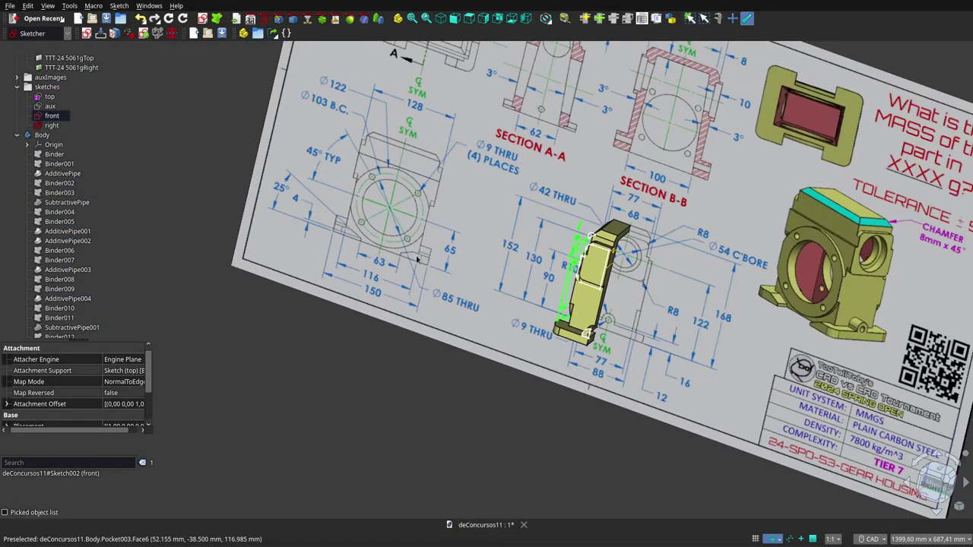
scroll(374, 236, "down", 1)
left_click(84, 260)
scroll(97, 297, "down", 3)
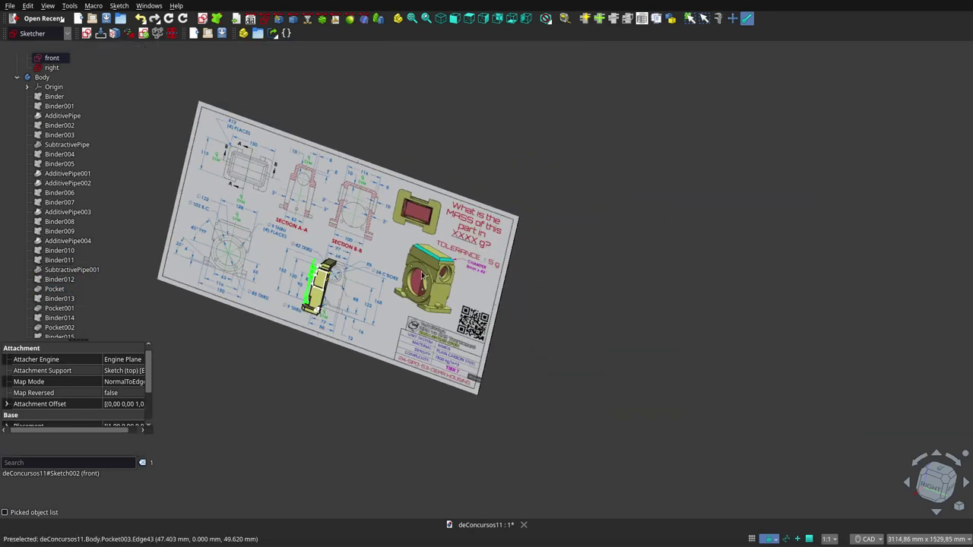
scroll(514, 284, "down", 2)
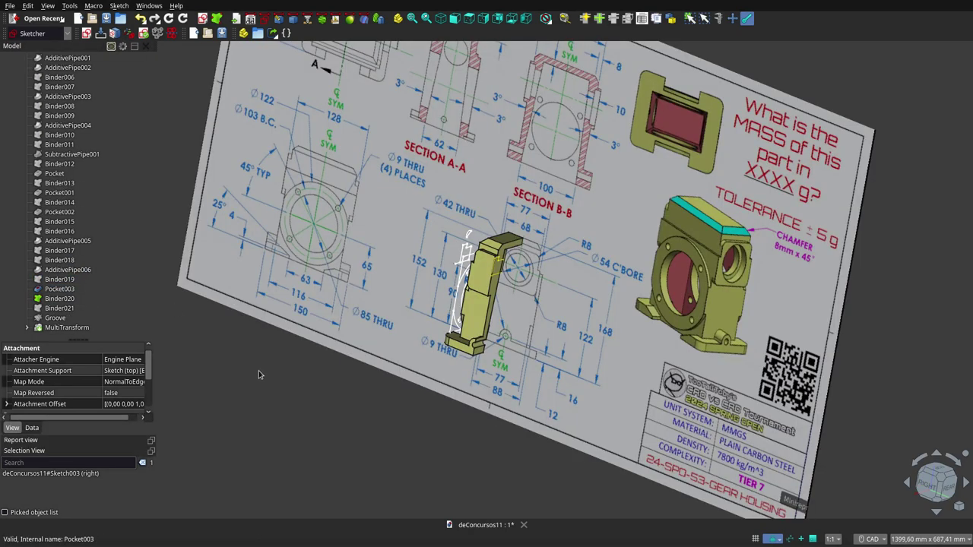
Toggle visibility of Binder021, Binder020 and Groove so the grooved housing shows.
left_click(51, 311)
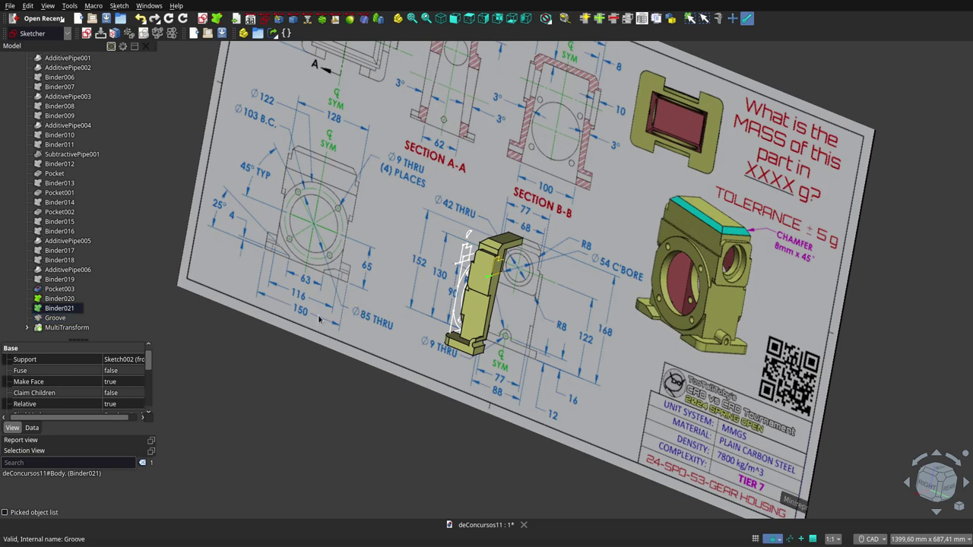
left_click(68, 318, "ctrl")
left_click(60, 299, "ctrl")
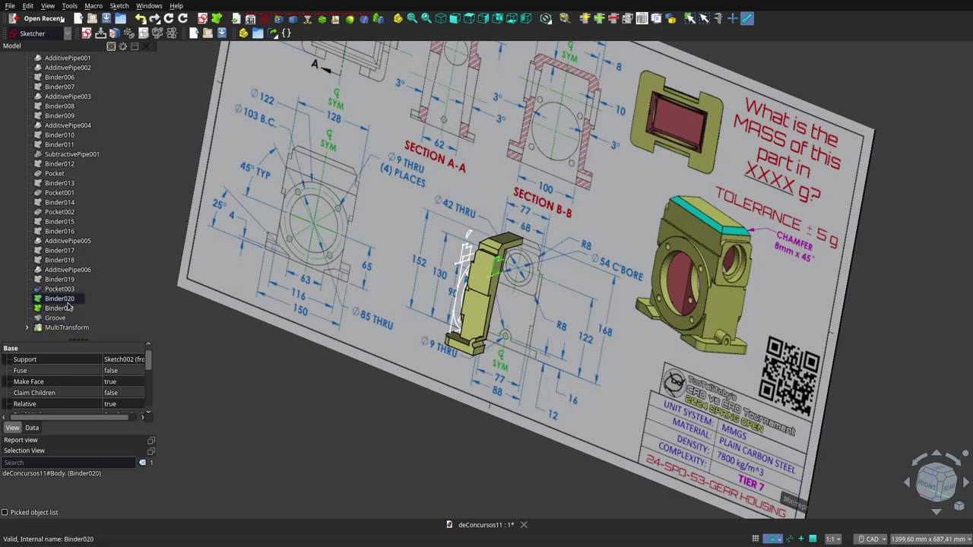
key("space")
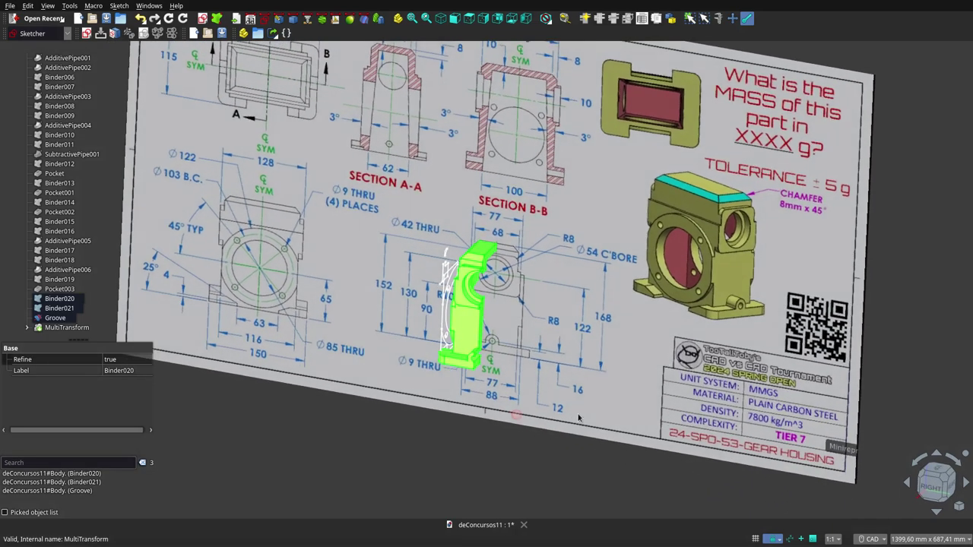
left_click(574, 342)
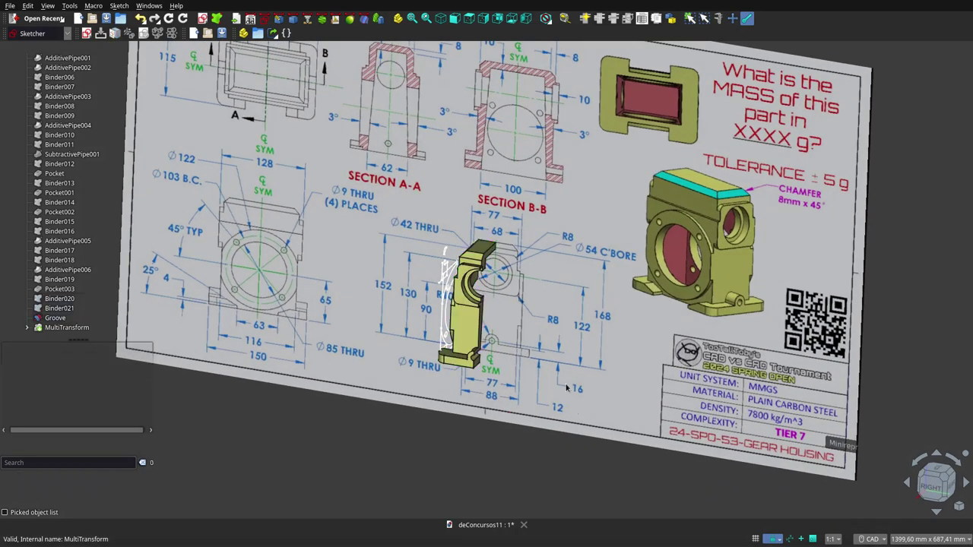
scroll(554, 344, "down", 3)
Orbit the grooved housing edge-on to the sheet and back to face the drawing.
middle_click_drag(555, 343, 524, 327)
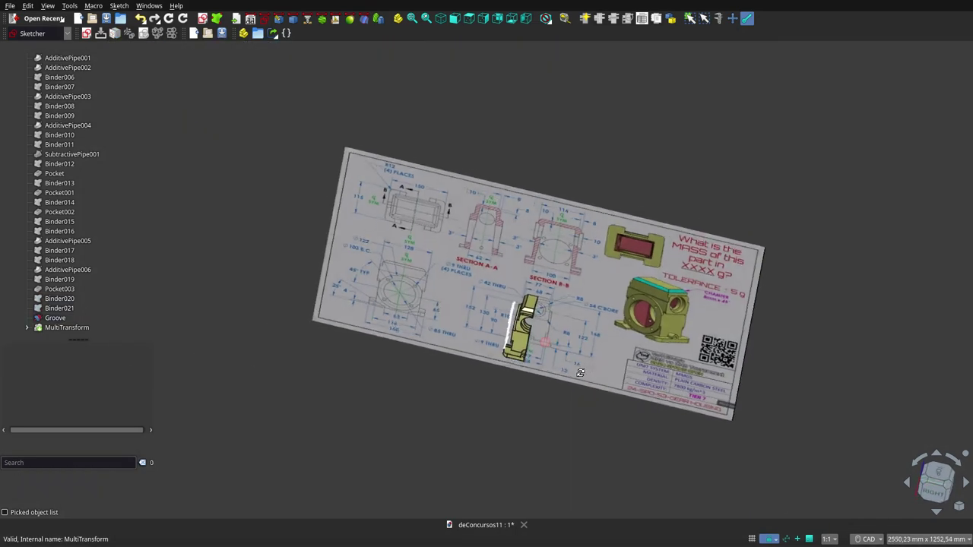
scroll(80, 160, "up", 4)
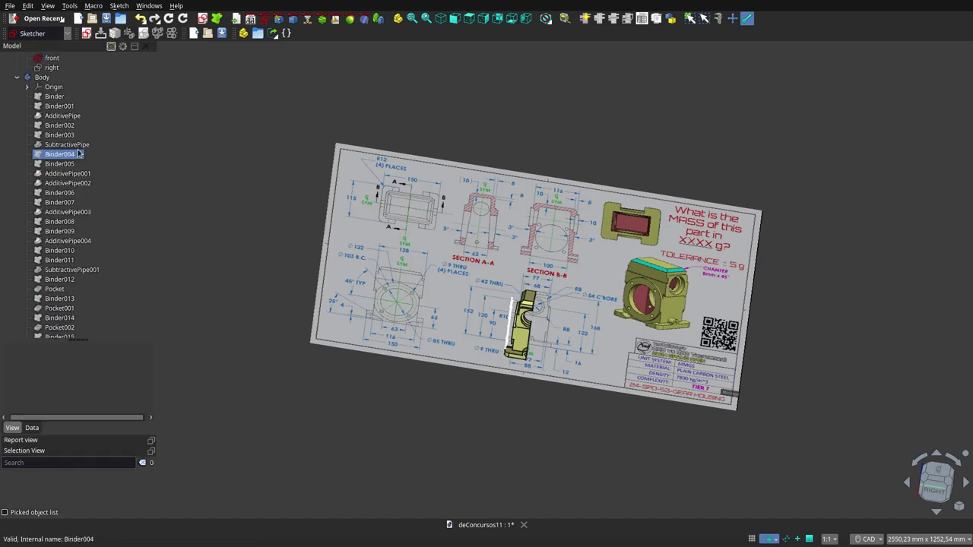
left_click(50, 58)
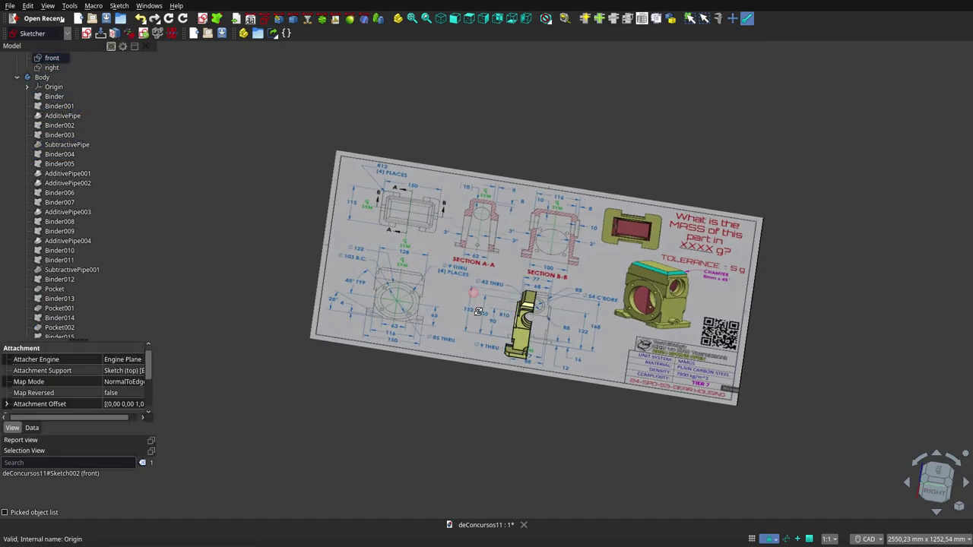
mouse_move(532, 334)
middle_mouse_down()
mouse_move(522, 367)
mouse_move(450, 349)
mouse_move(533, 344)
middle_mouse_up()
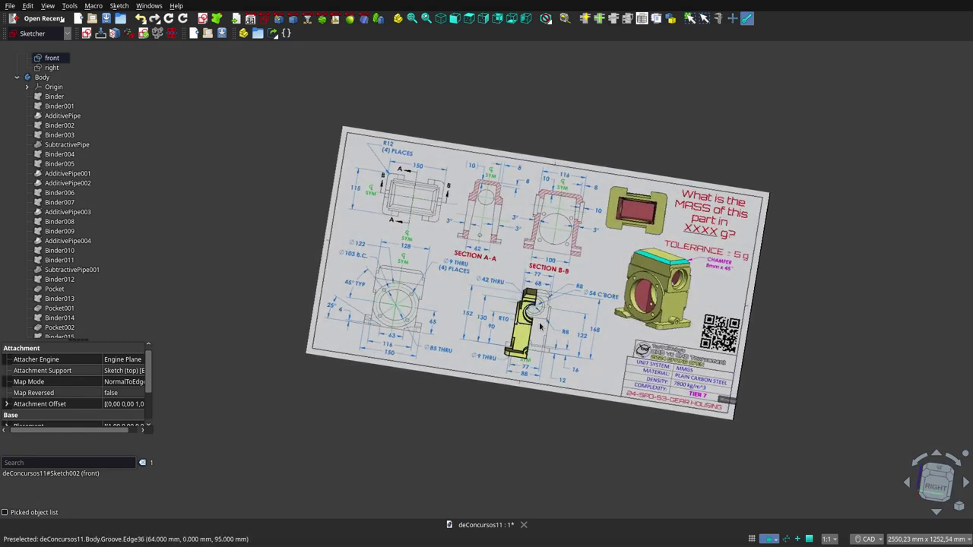
middle_click_drag(539, 322, 531, 375)
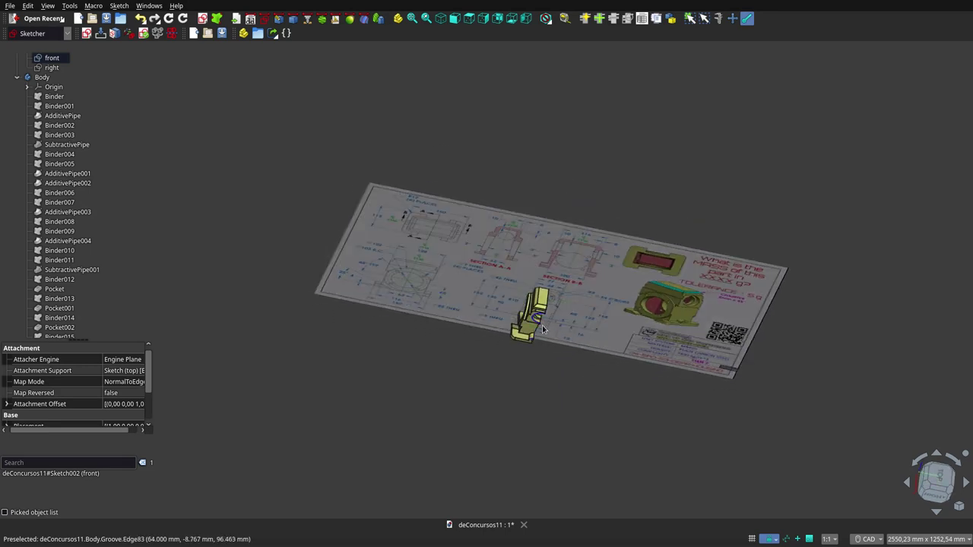
middle_click_drag(542, 328, 544, 258)
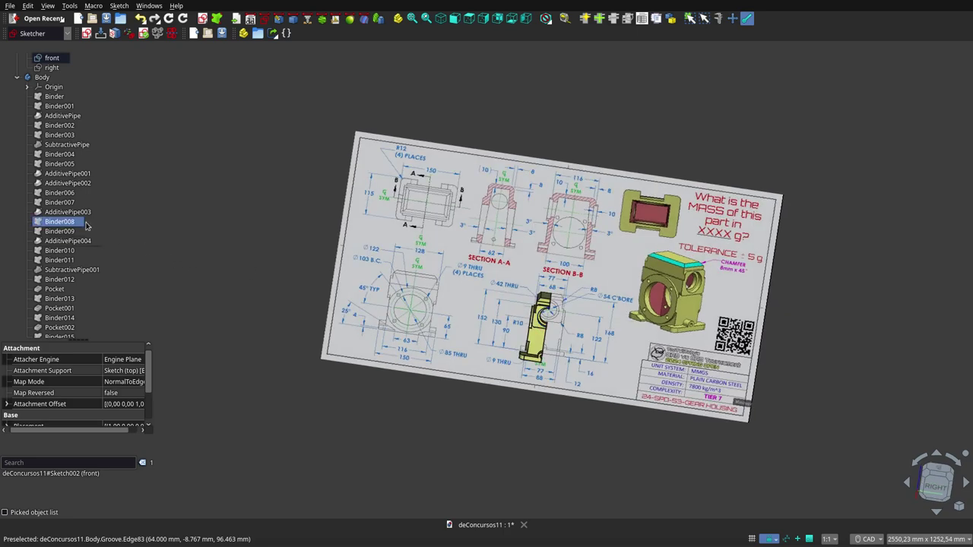
Inspect the MultiTransform feature that mirrors the bracket into a symmetric housing.
scroll(72, 222, "down", 4)
left_click(76, 328)
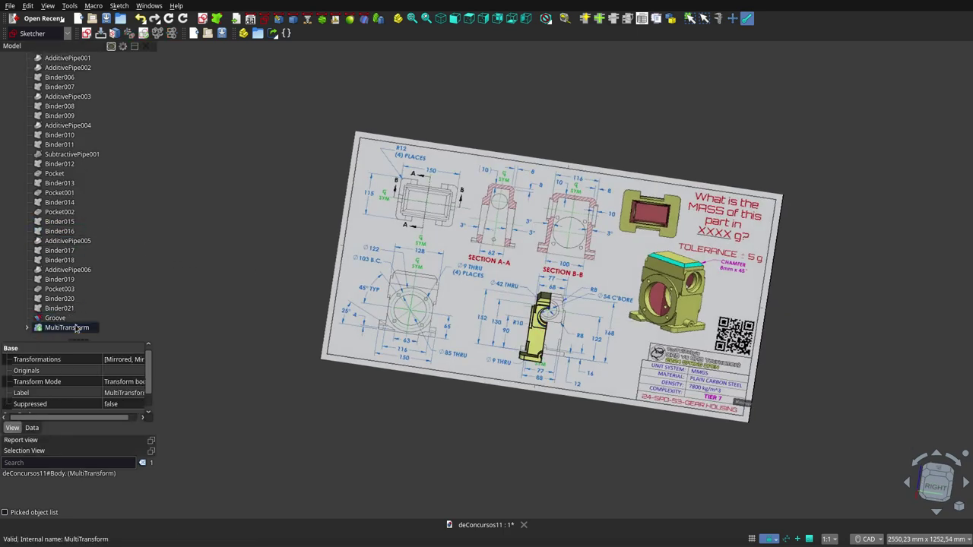
left_click(489, 323)
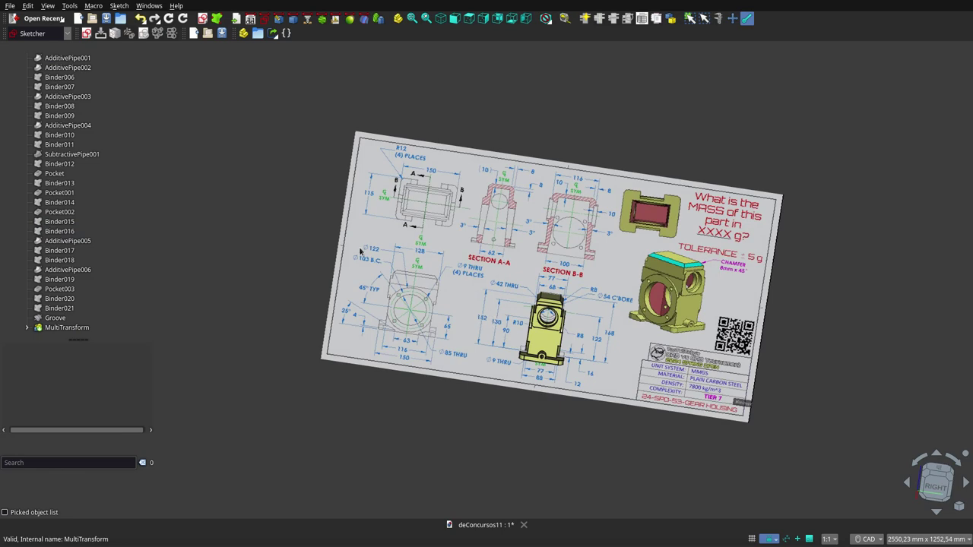
scroll(69, 152, "up", 2)
scroll(68, 122, "up", 3)
scroll(68, 107, "up", 2)
Hide the TTT-24 5061gRight reference image and orbit the housing to show its front upright.
left_click(69, 97)
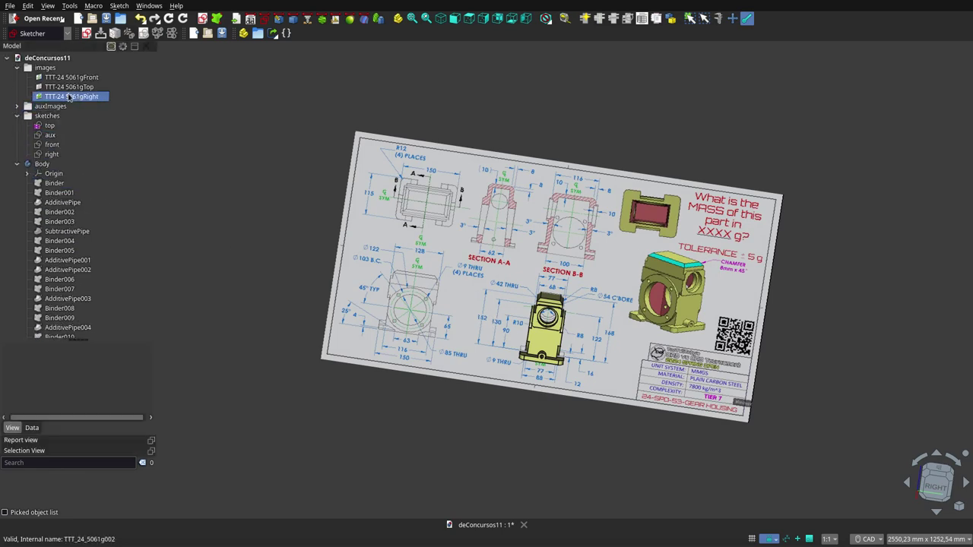
key("space")
mouse_move(572, 288)
middle_mouse_down()
mouse_move(729, 341)
mouse_move(573, 293)
mouse_move(469, 232)
middle_mouse_up()
scroll(578, 329, "up", 2)
scroll(578, 330, "up", 3)
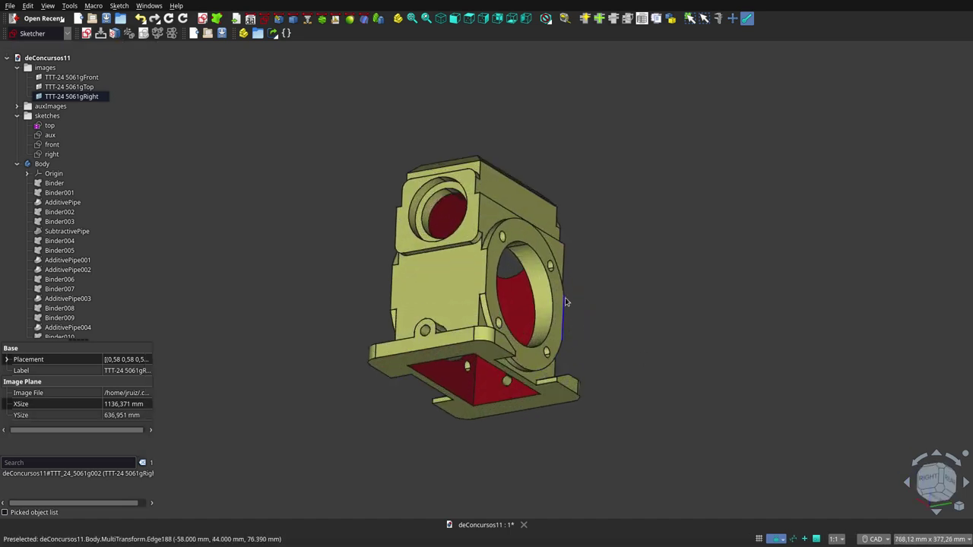
scroll(575, 304, "up", 4)
mouse_move(589, 291)
middle_mouse_down()
mouse_move(745, 319)
mouse_move(819, 289)
mouse_move(874, 304)
mouse_move(445, 342)
mouse_move(397, 358)
mouse_move(352, 348)
mouse_move(387, 266)
mouse_move(415, 294)
middle_mouse_up()
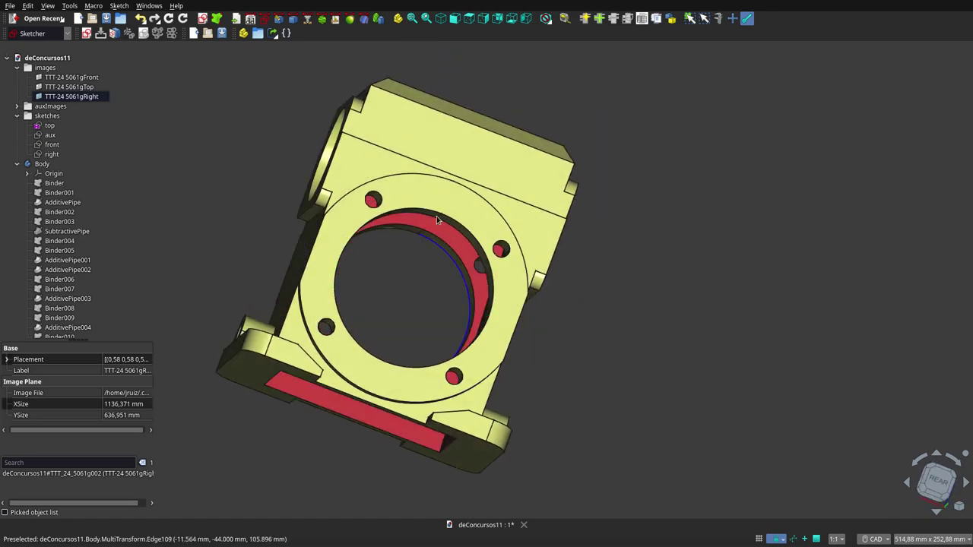
Fit the housing in view and select Body to read 5,060 kg mass and 648,722 ml volume.
left_click(411, 18)
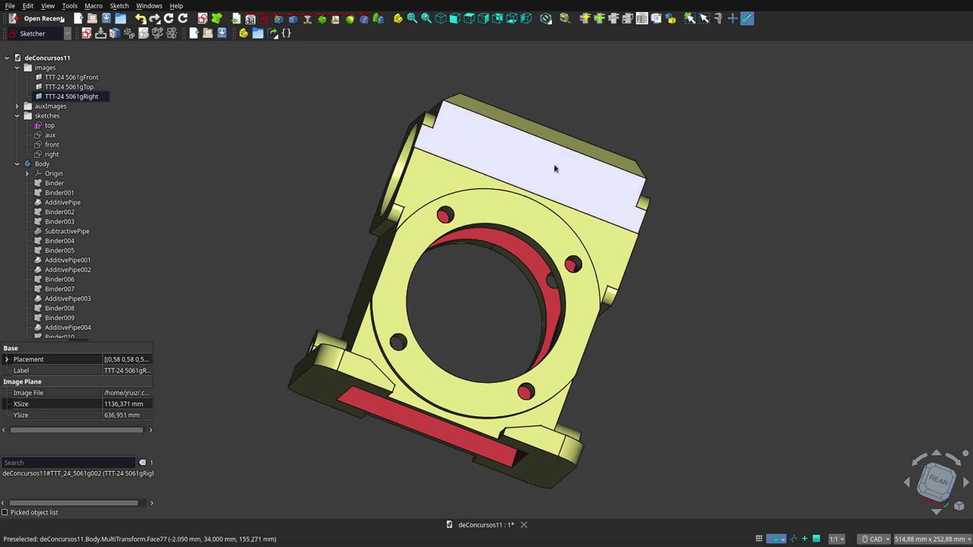
left_click(17, 164)
left_click(28, 165)
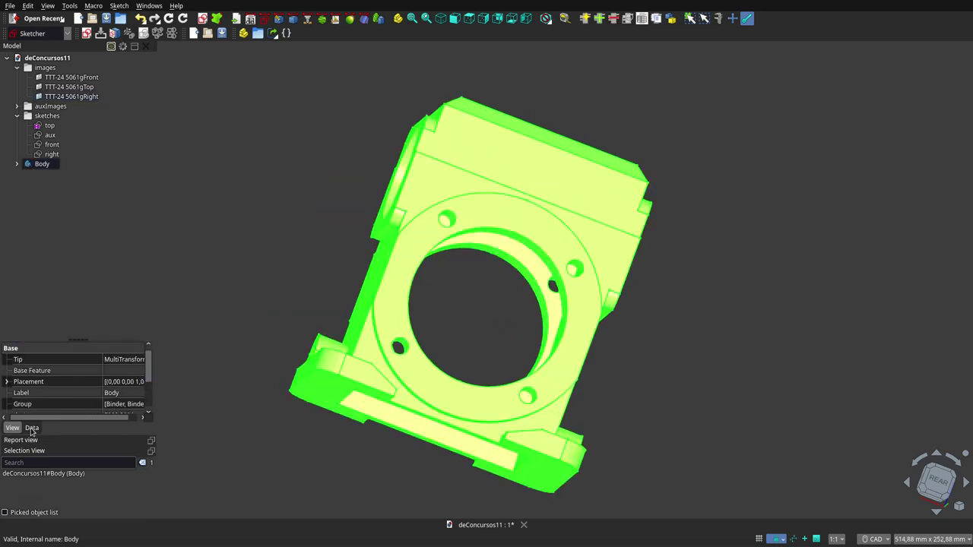
left_click_drag(152, 375, 150, 416)
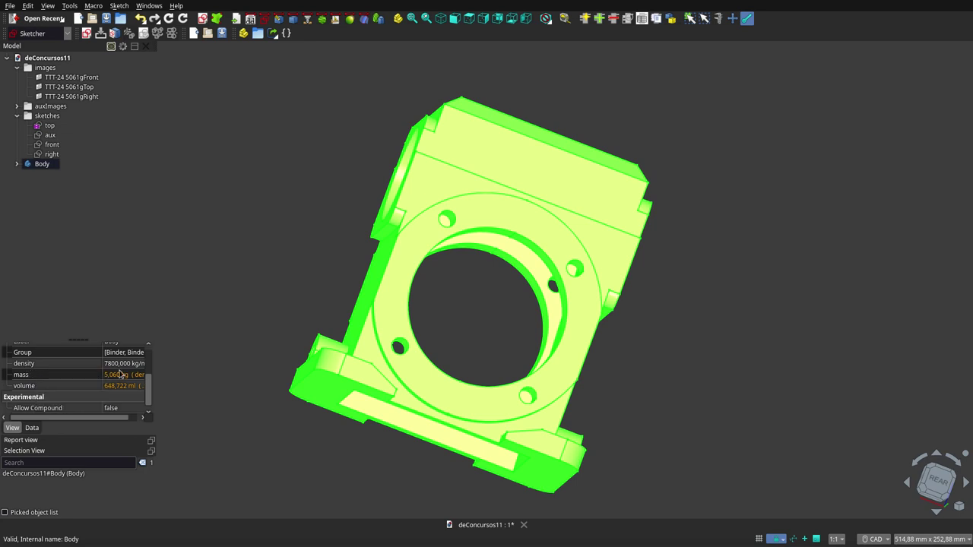
Show the TTT-24 5061gFront reference image and switch to the Front view.
left_click(71, 77)
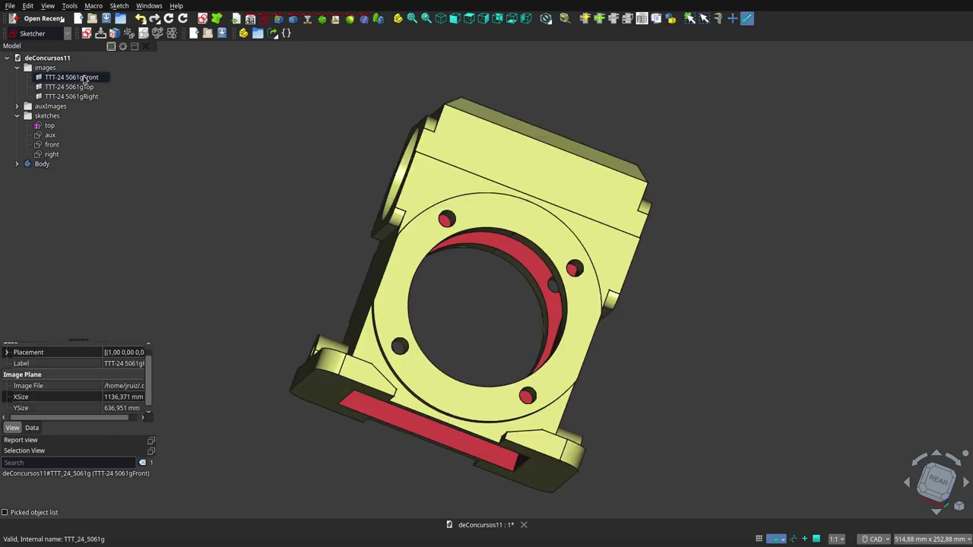
key("space")
scroll(530, 188, "down", 3)
scroll(530, 189, "down", 2)
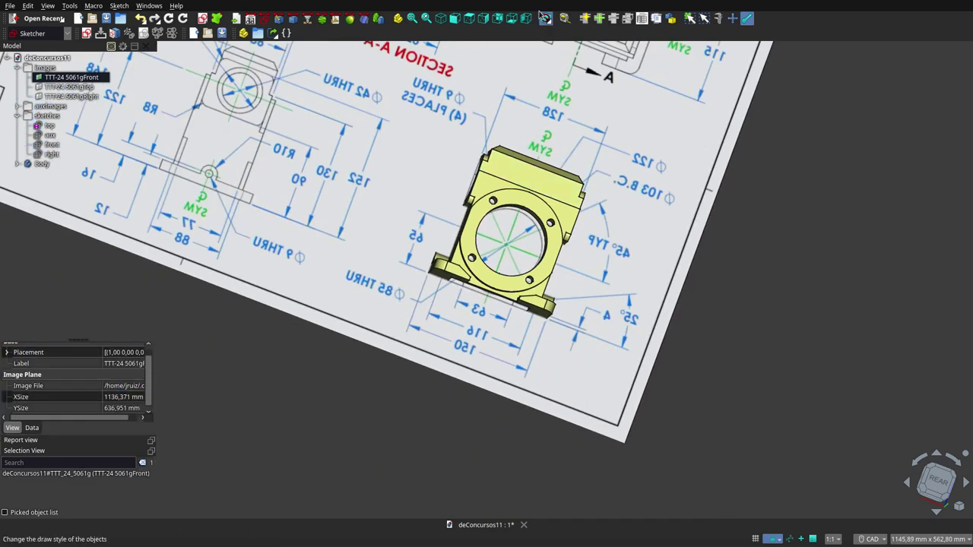
left_click(459, 19)
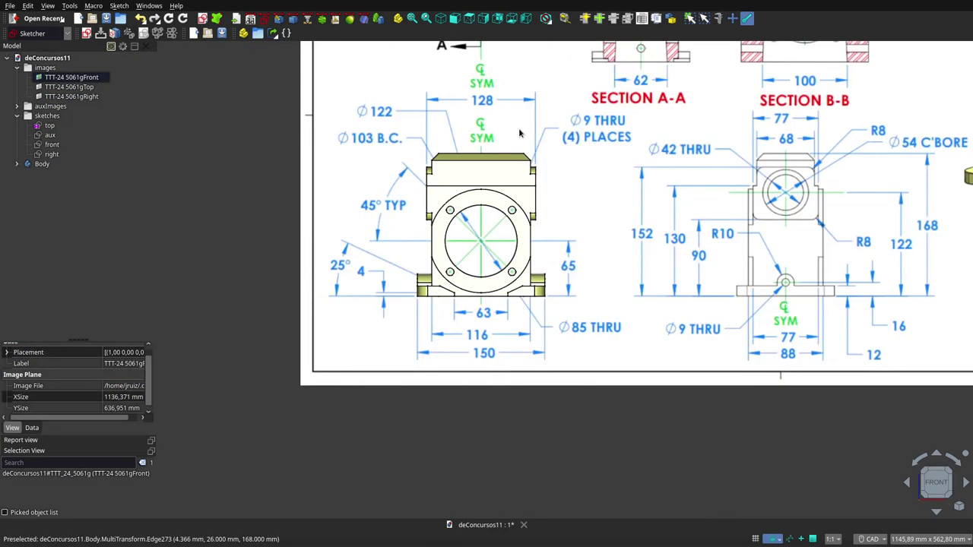
scroll(769, 212, "up", 3)
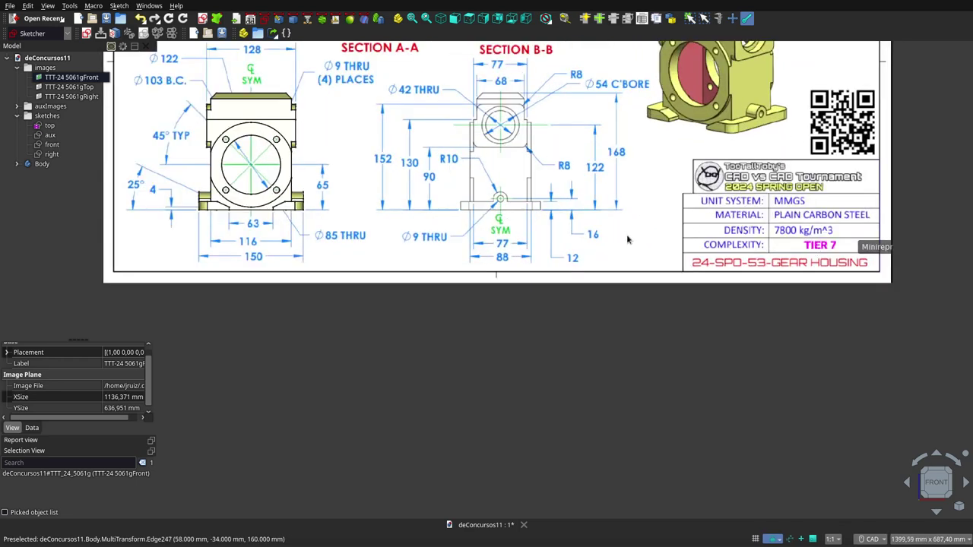
scroll(563, 253, "down", 1)
Widen the Body's property panel and inspect the mass expression as density times volume.
left_click(40, 164)
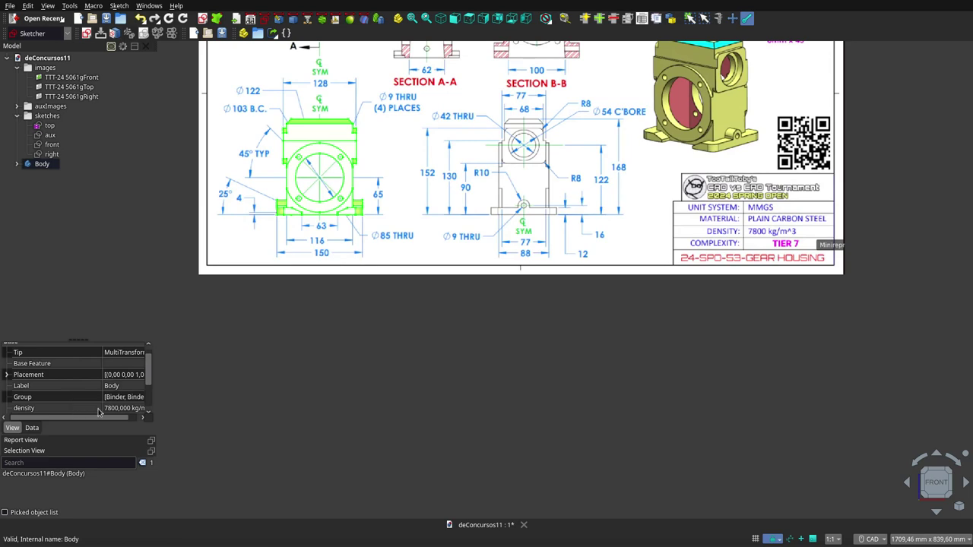
scroll(98, 411, "down", 1)
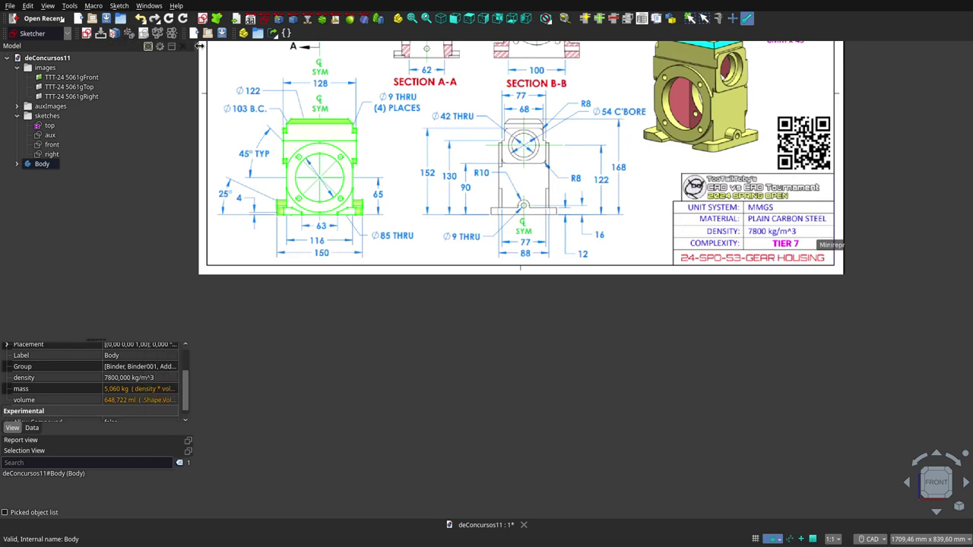
left_click_drag(155, 46, 205, 48)
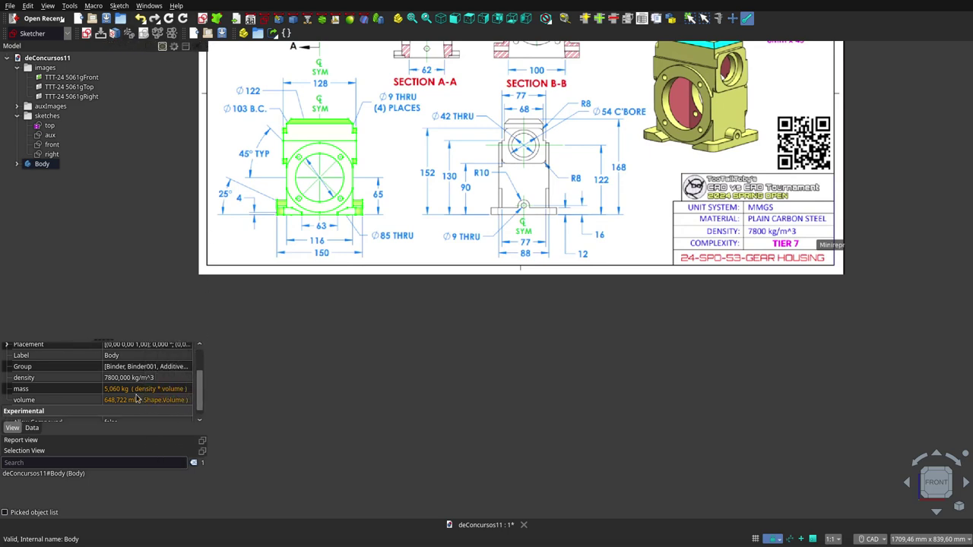
left_click(42, 164)
left_click(74, 79)
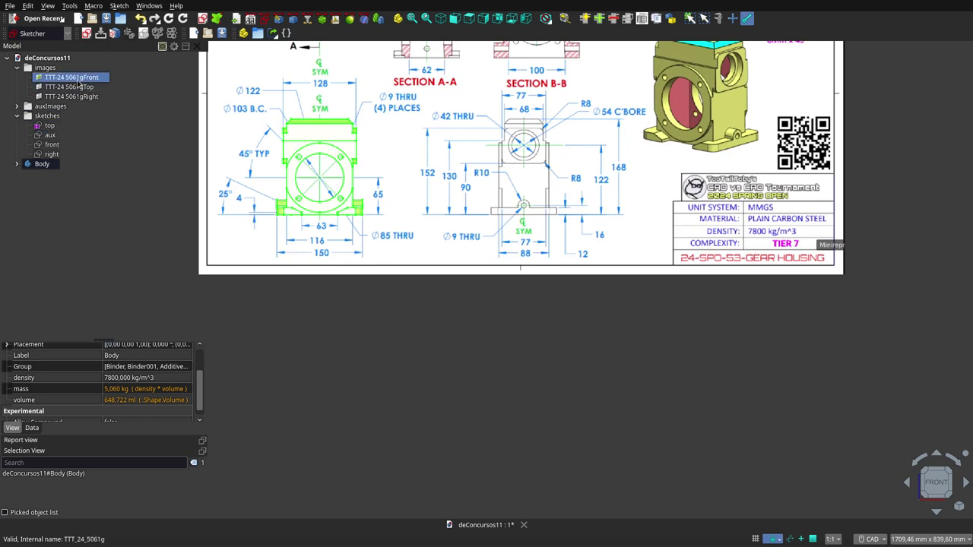
left_click(116, 390)
left_click(286, 396)
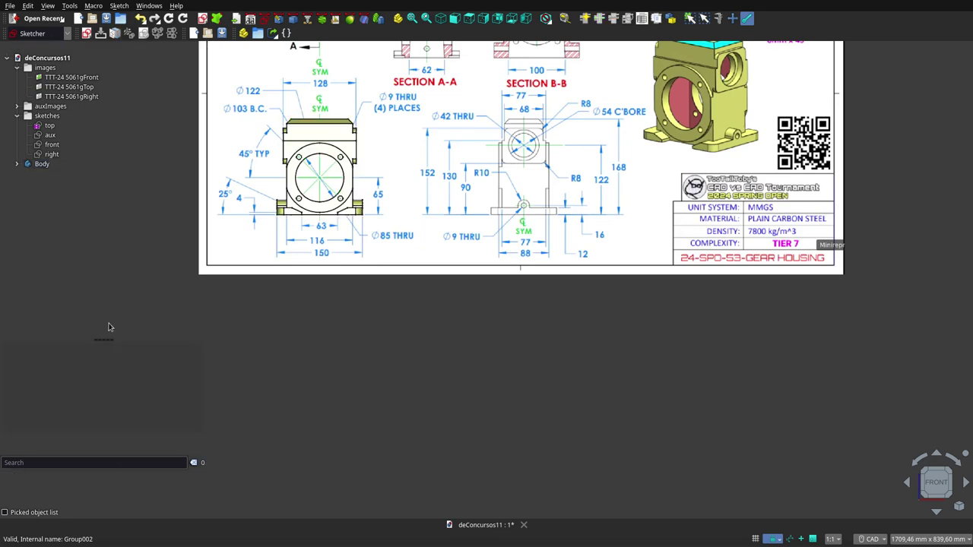
left_click(36, 166)
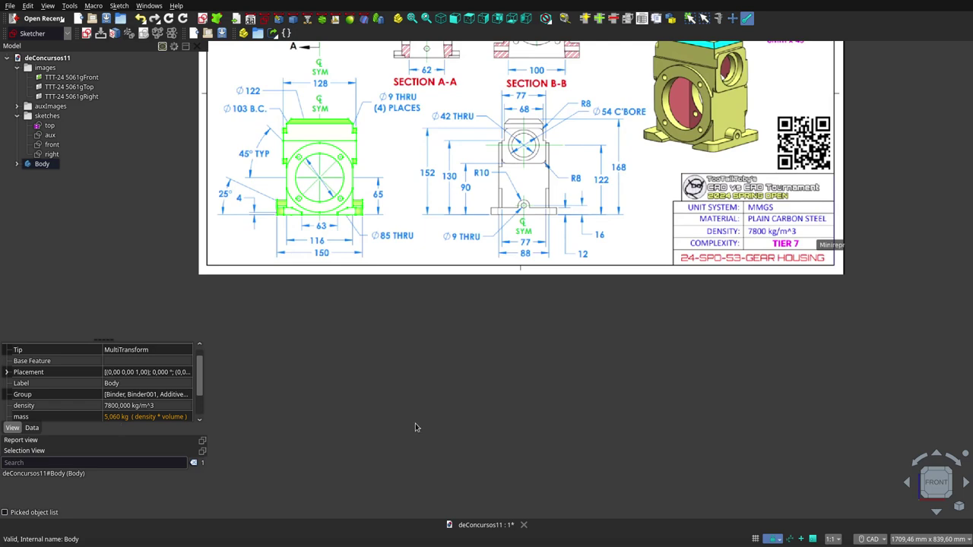
left_click(509, 459)
scroll(497, 423, "down", 1)
Tilt and zoom the front drawing sheet until it is nearly face-on.
scroll(479, 390, "down", 2)
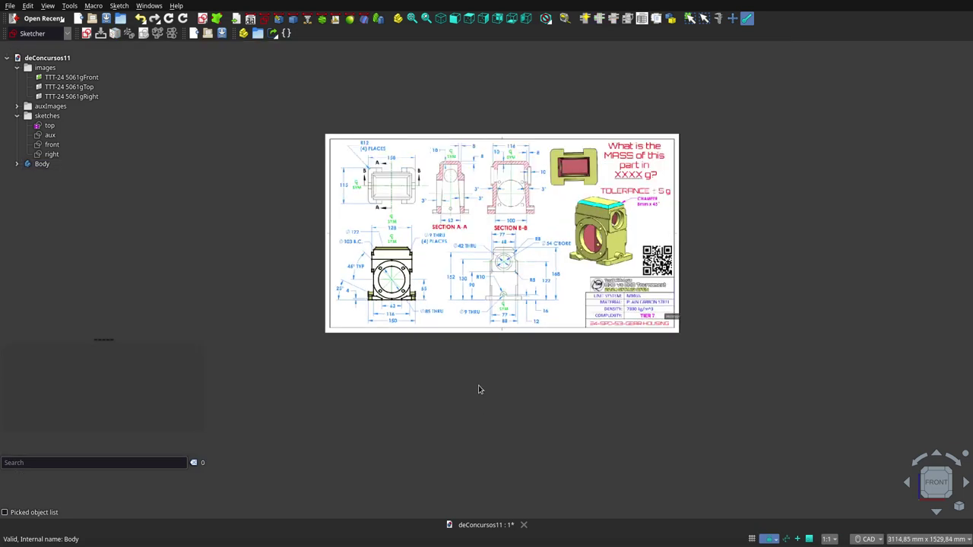
mouse_move(524, 206)
middle_mouse_down()
mouse_move(409, 351)
mouse_move(513, 297)
mouse_move(551, 139)
mouse_move(530, 145)
mouse_move(504, 256)
middle_mouse_up()
right_click(503, 257)
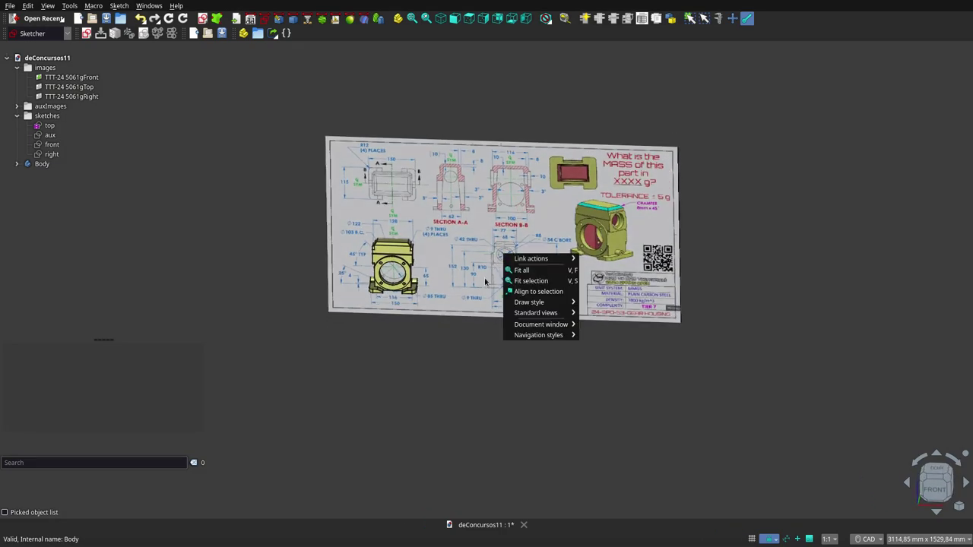
left_click(454, 328)
scroll(456, 324, "up", 2)
scroll(437, 289, "up", 2)
scroll(434, 262, "up", 2)
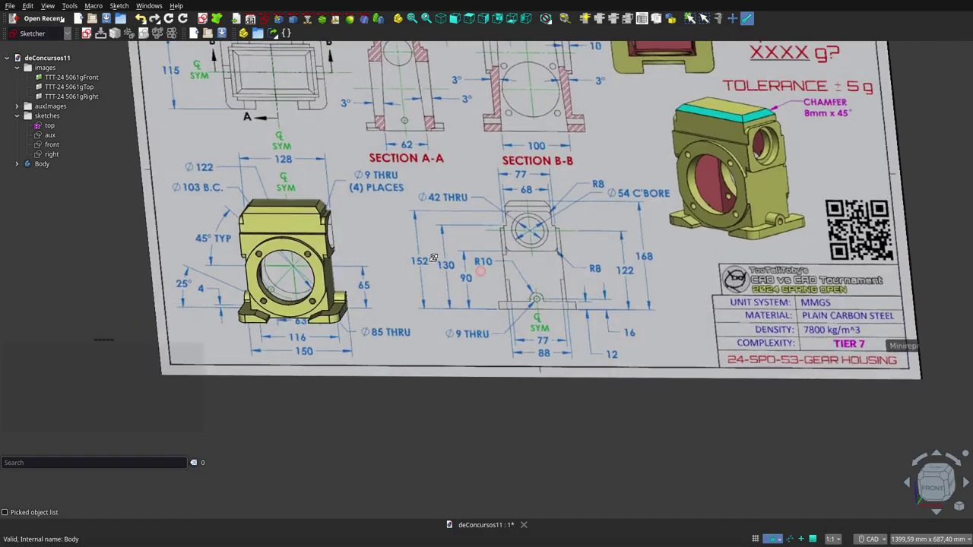
middle_click_drag(434, 259, 473, 261)
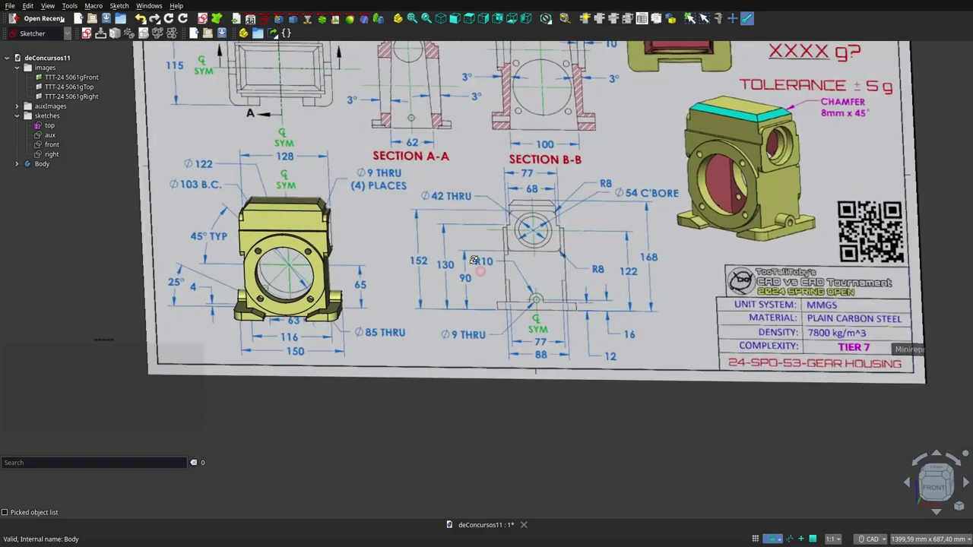
Hide the TTT-24 5061gFront reference image and orbit the housing to view its top and rear.
left_click(86, 77)
key("space")
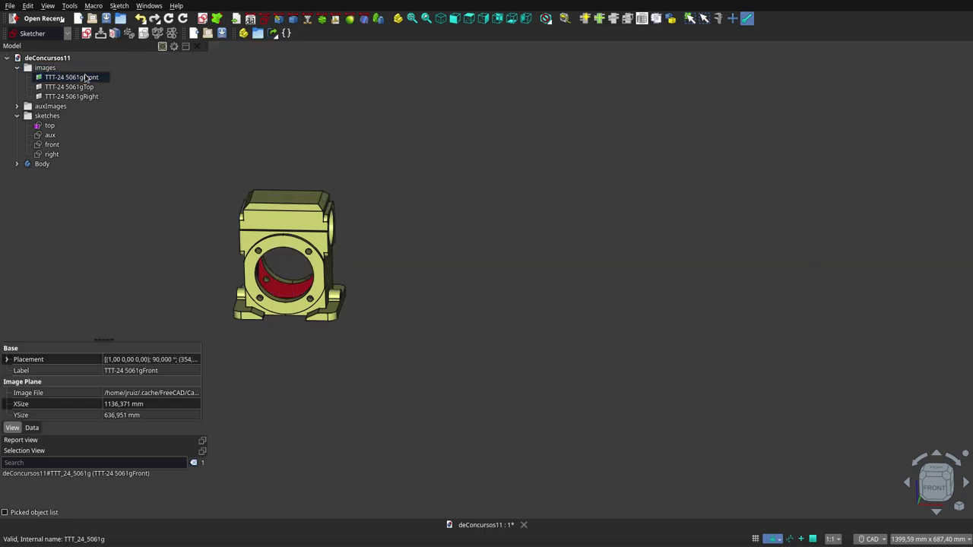
scroll(642, 303, "down", 2)
middle_click_drag(426, 280, 478, 301)
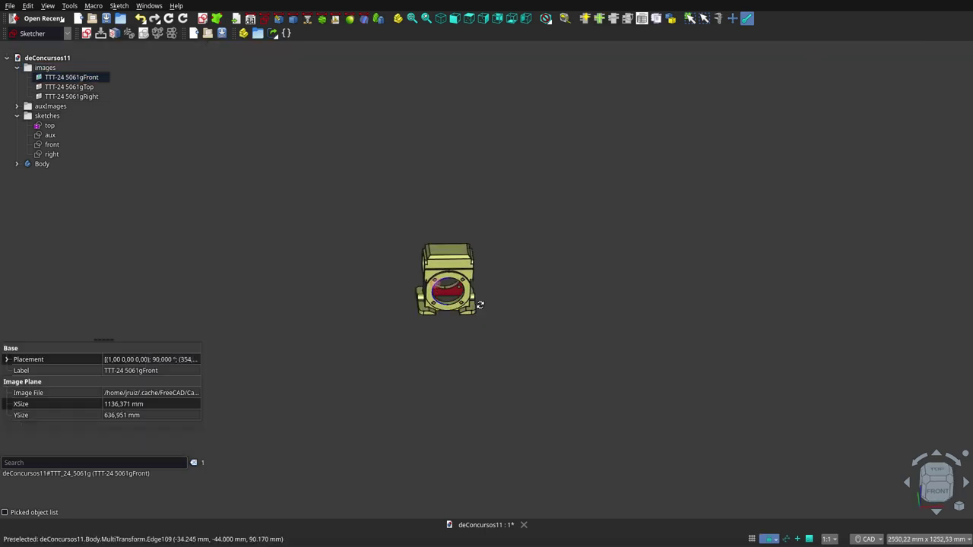
scroll(432, 279, "up", 2)
scroll(431, 278, "up", 3)
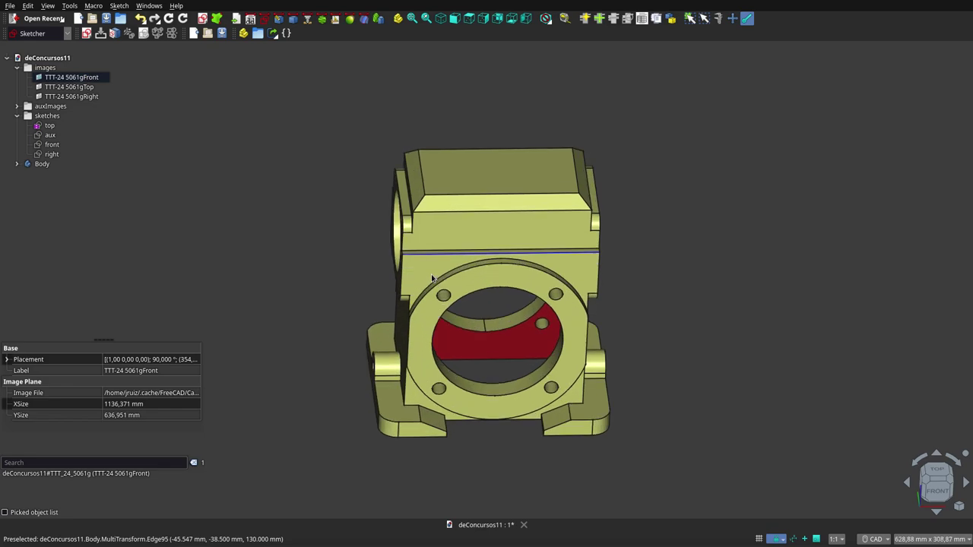
mouse_move(501, 329)
middle_mouse_down()
mouse_move(486, 276)
mouse_move(499, 321)
mouse_move(484, 134)
mouse_move(399, 222)
mouse_move(467, 282)
mouse_move(530, 290)
middle_mouse_up()
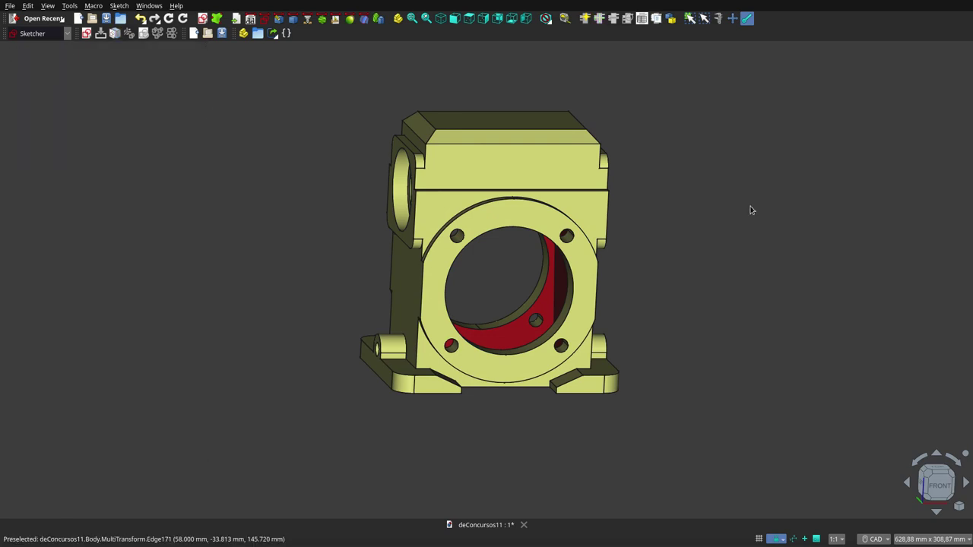
Orbit and zoom the finished housing to inspect its right and top faces.
scroll(493, 288, "up", 2)
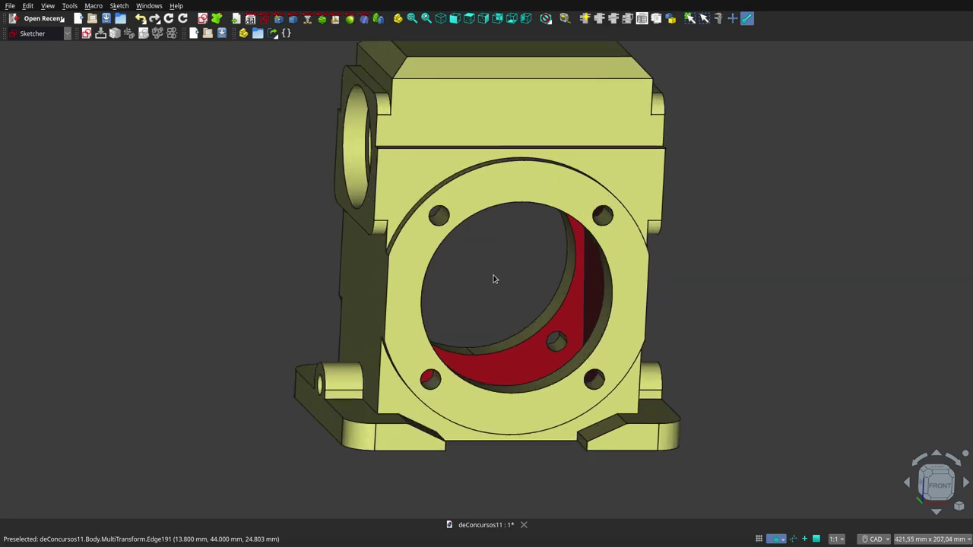
scroll(493, 279, "down", 1)
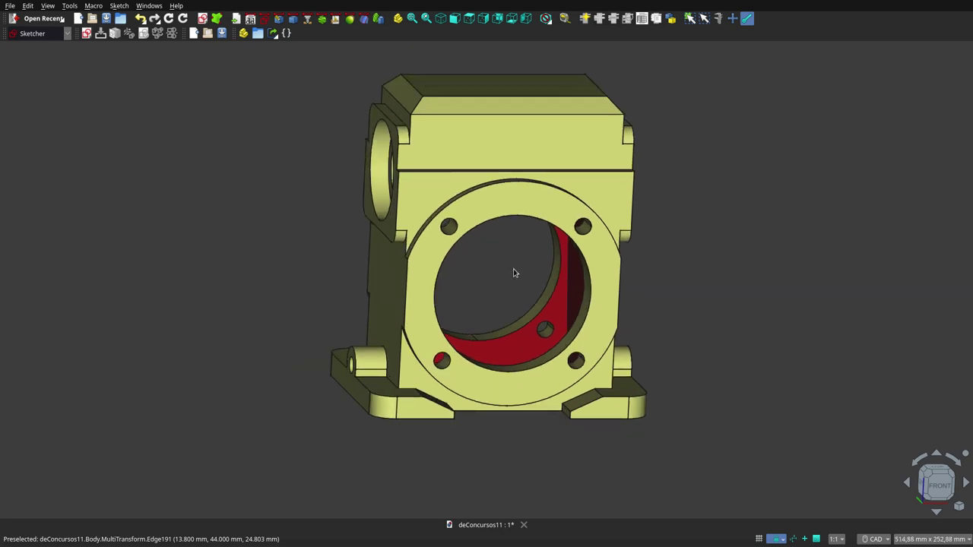
mouse_move(514, 273)
middle_mouse_down()
mouse_move(233, 256)
mouse_move(233, 211)
mouse_move(271, 169)
mouse_move(349, 142)
mouse_move(498, 176)
mouse_move(494, 284)
mouse_move(532, 323)
mouse_move(624, 346)
mouse_move(773, 339)
mouse_move(517, 358)
mouse_move(446, 284)
mouse_move(482, 119)
mouse_move(467, 236)
mouse_move(439, 255)
mouse_move(126, 281)
mouse_move(130, 302)
mouse_move(185, 353)
mouse_move(275, 398)
mouse_move(421, 423)
mouse_move(487, 419)
mouse_move(493, 126)
mouse_move(413, 148)
mouse_move(497, 152)
mouse_move(524, 172)
mouse_move(539, 294)
mouse_move(449, 395)
mouse_move(373, 402)
mouse_move(170, 364)
mouse_move(580, 295)
mouse_move(432, 355)
mouse_move(471, 218)
middle_mouse_up()
scroll(446, 263, "down", 2)
scroll(472, 206, "up", 2)
scroll(426, 263, "up", 2)
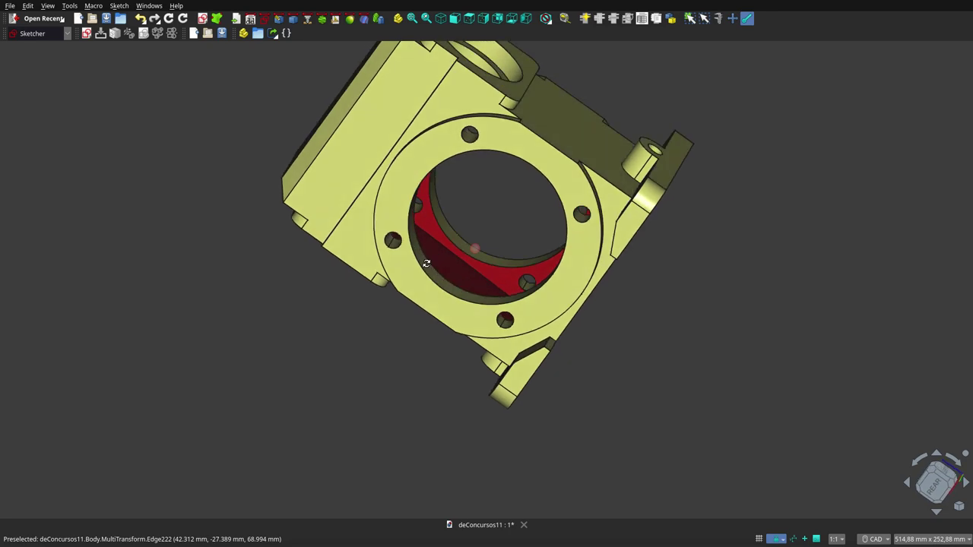